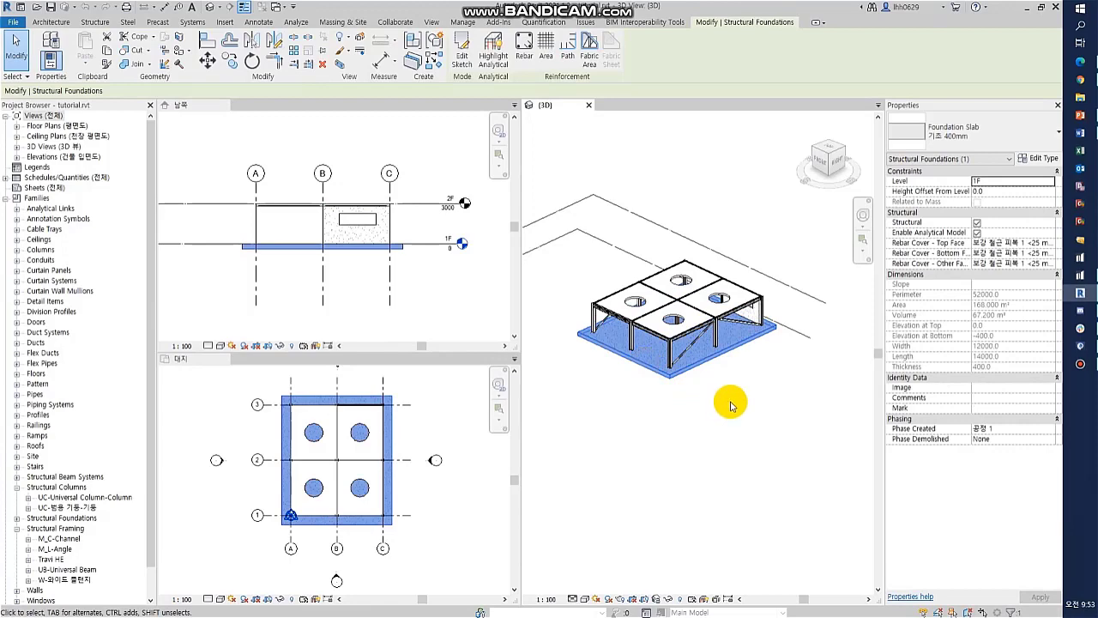
# Orbit the model and inspect a wall, then clear the selection.
pyautogui.click(731, 405)
pyautogui.keyDown('shift'); pyautogui.moveTo(741, 404); pyautogui.dragTo(708, 416, button='middle'); pyautogui.keyUp('shift')
pyautogui.click(652, 372)
pyautogui.click(708, 417)
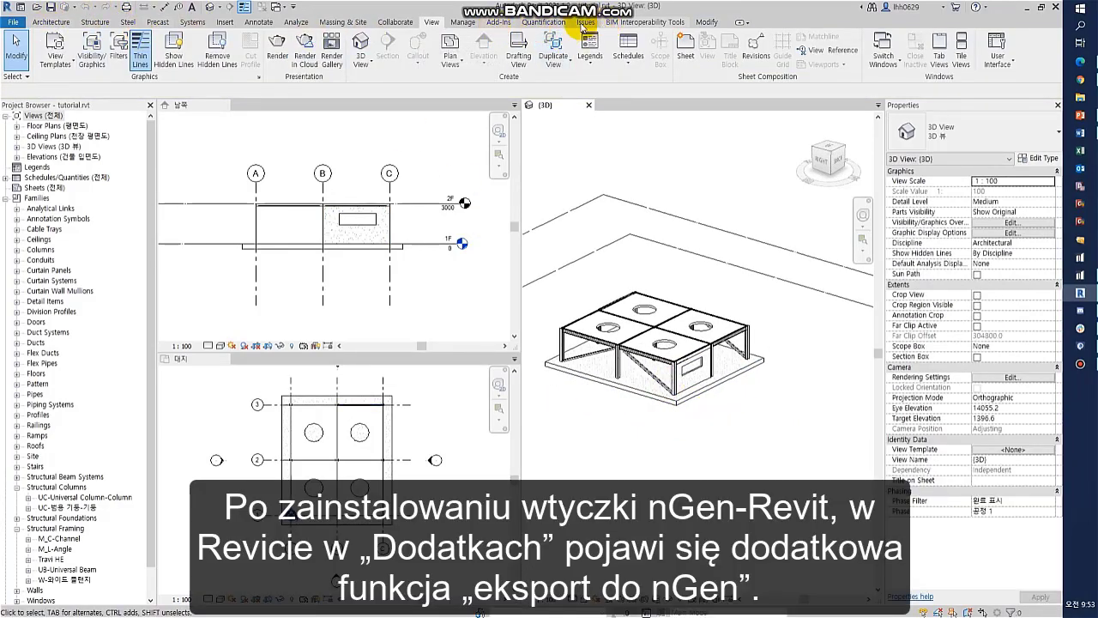
# Launch Export to nGen from the add-ins' External Tools list.
pyautogui.click(498, 22)
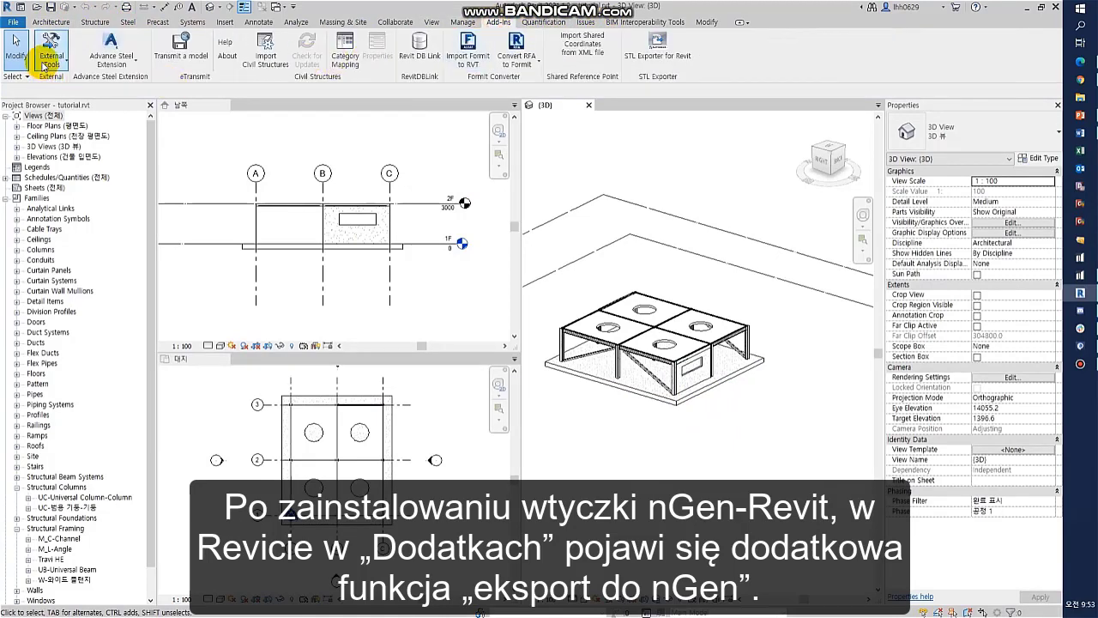
pyautogui.click(47, 62)
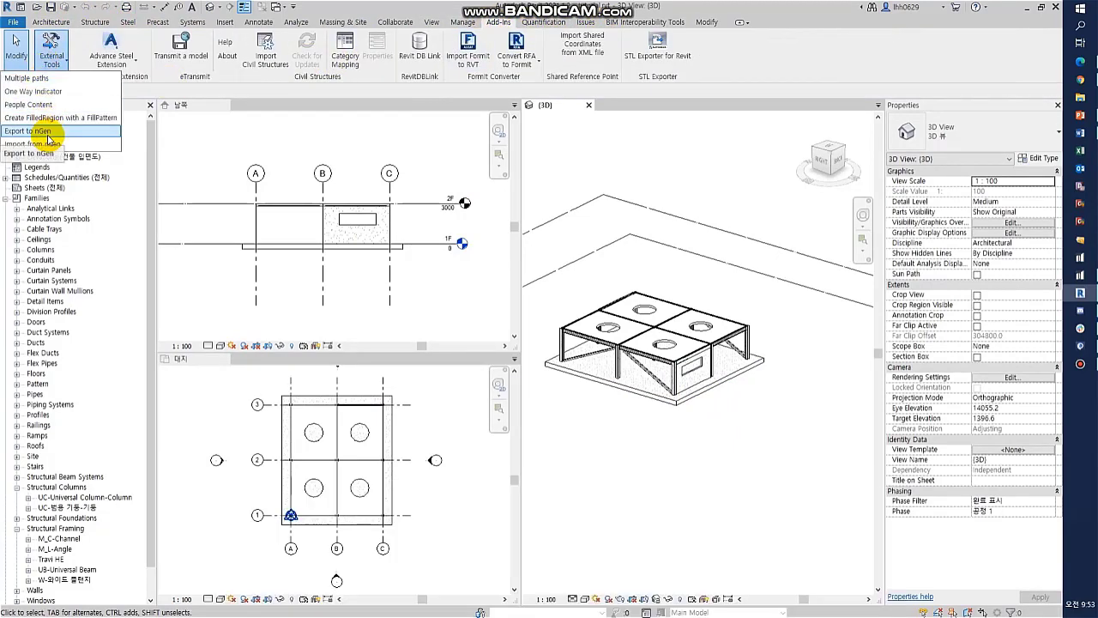
pyautogui.click(41, 131)
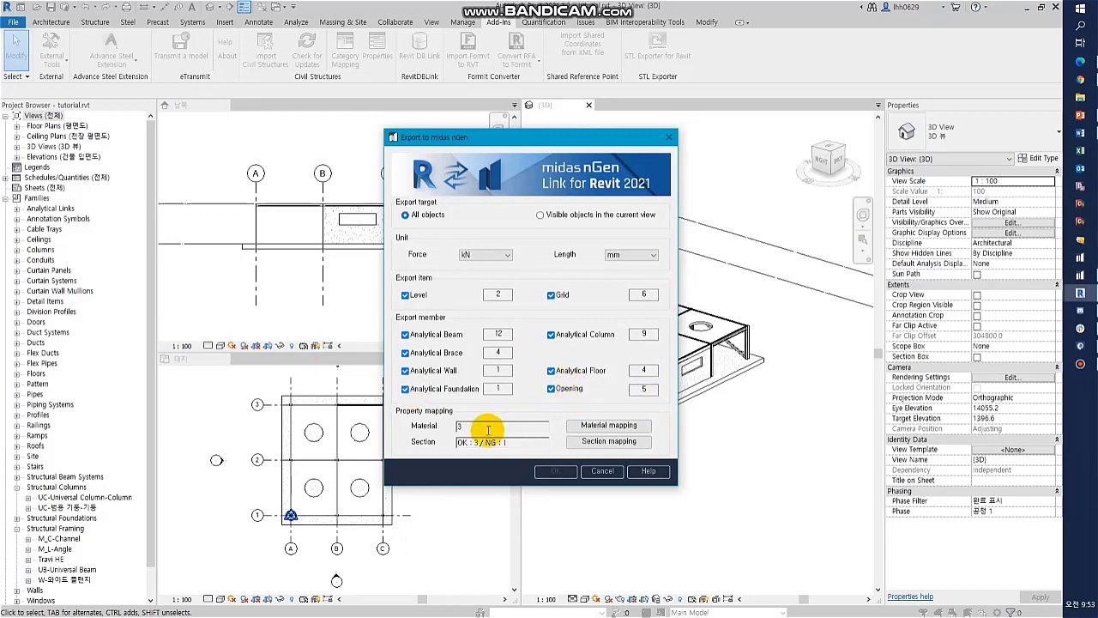
# Accept the three material mappings and set the failed Travi HE section's database to User.
pyautogui.click(624, 431)
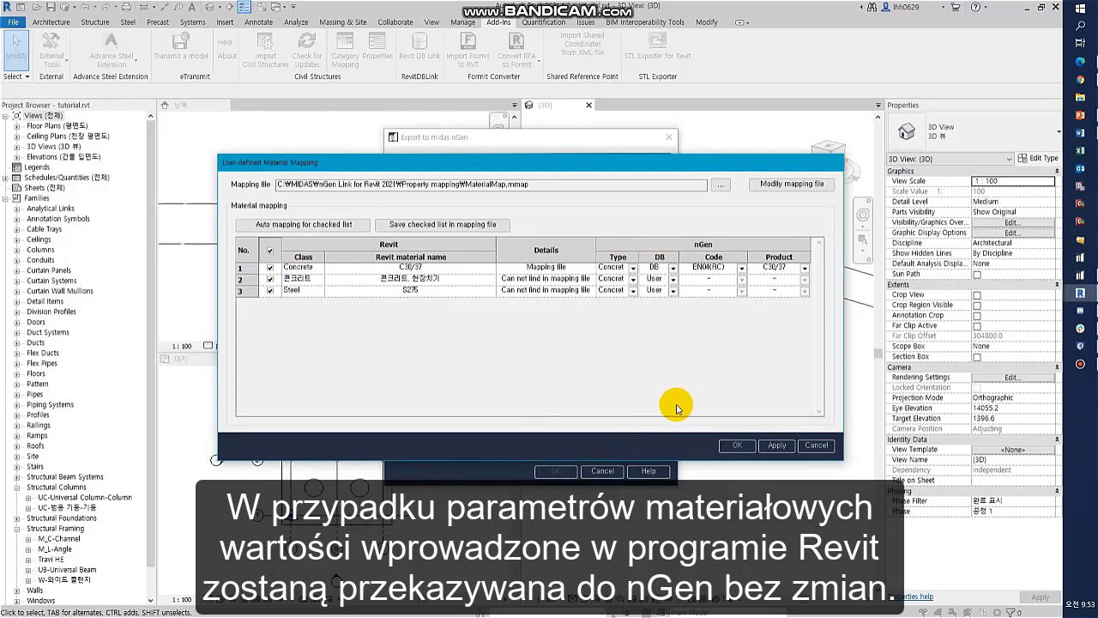
pyautogui.click(739, 447)
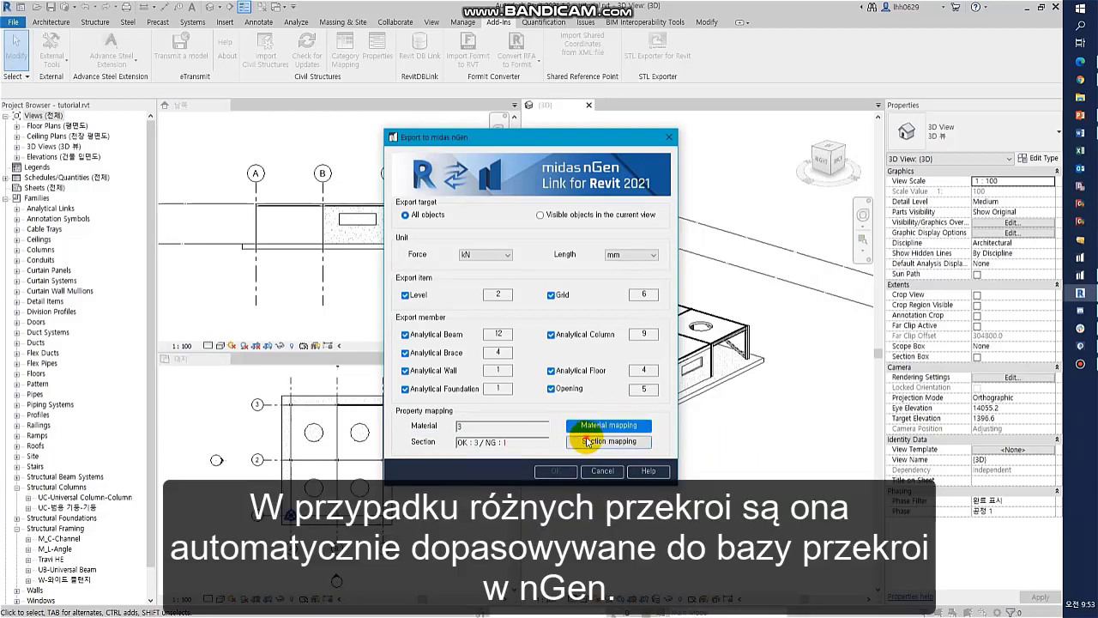
pyautogui.click(588, 442)
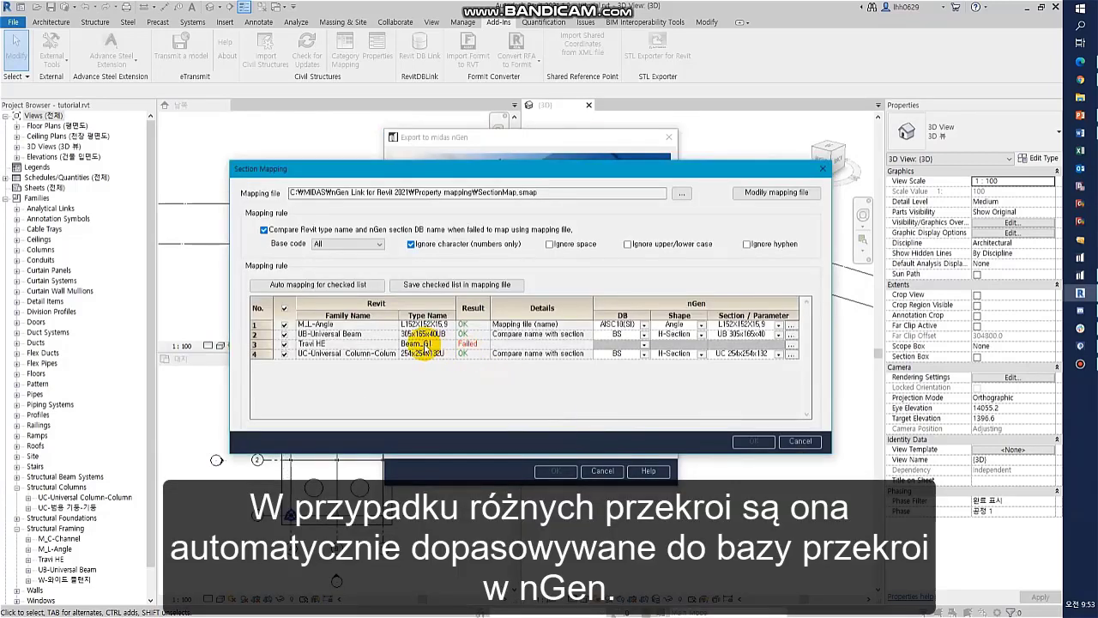
pyautogui.click(644, 344)
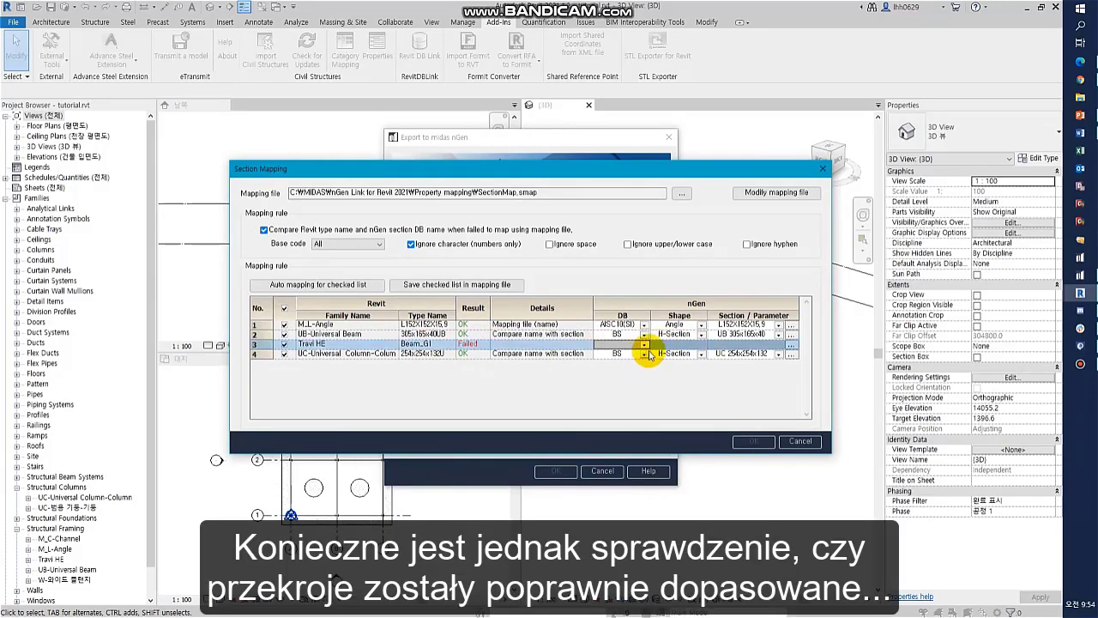
pyautogui.click(438, 334)
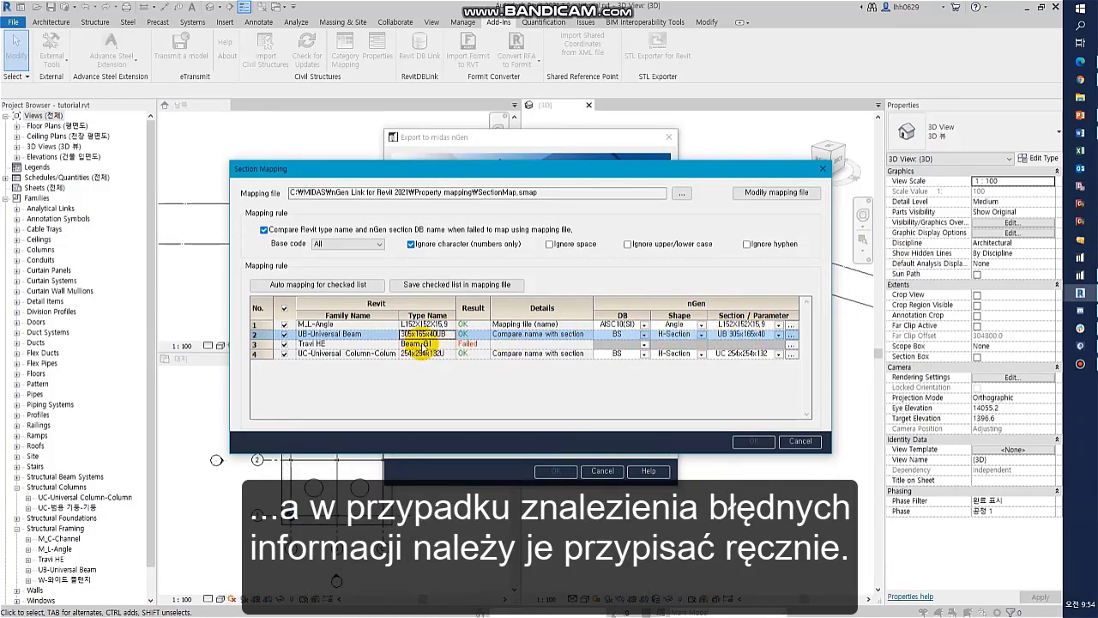
pyautogui.click(645, 345)
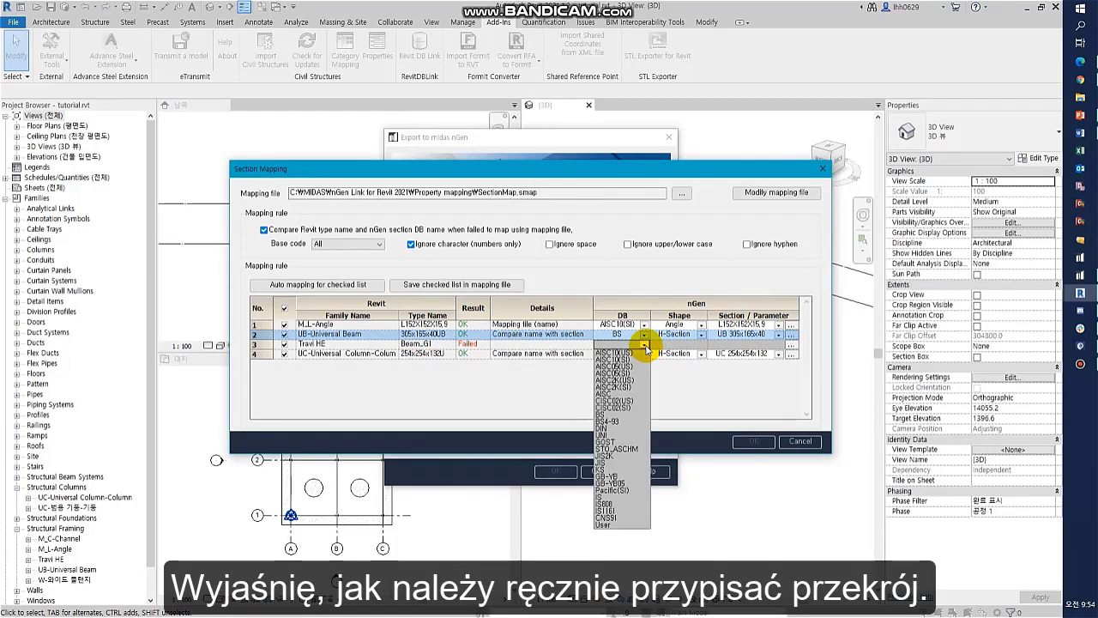
pyautogui.click(604, 525)
pyautogui.click(789, 344)
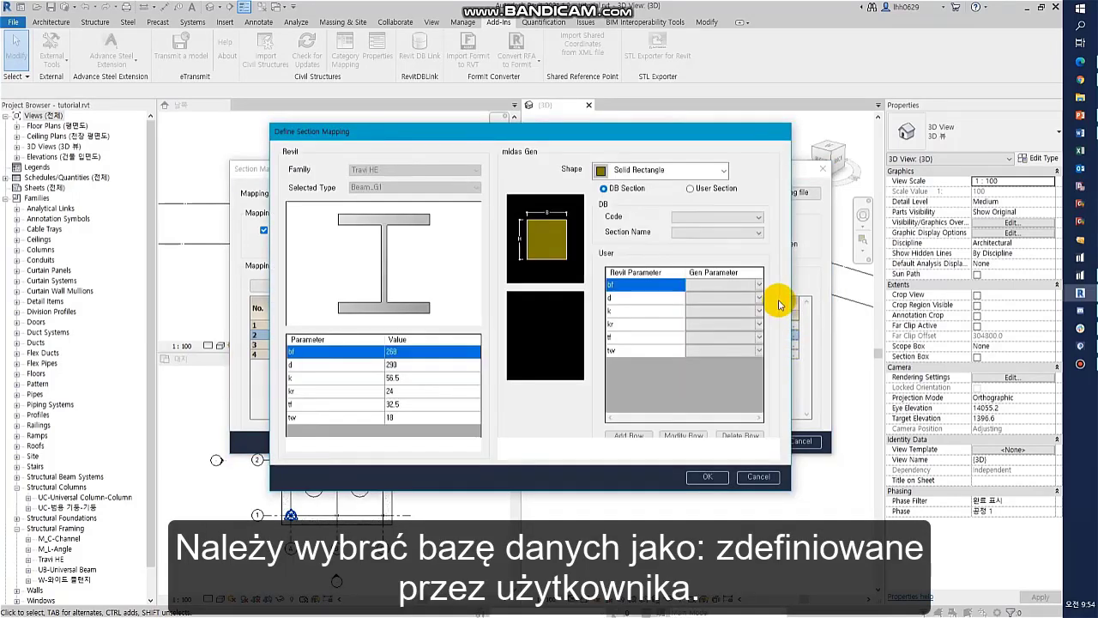
# Give Travi HE the I-Section shape as a user-defined section.
pyautogui.click(651, 170)
pyautogui.click(630, 216)
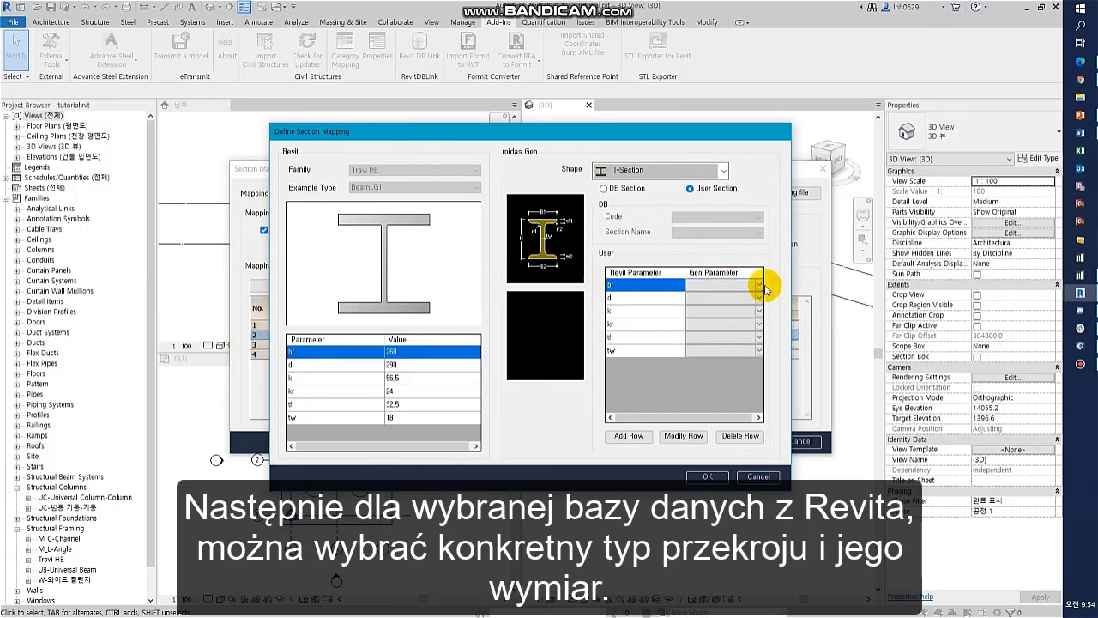
pyautogui.click(605, 188)
pyautogui.click(757, 217)
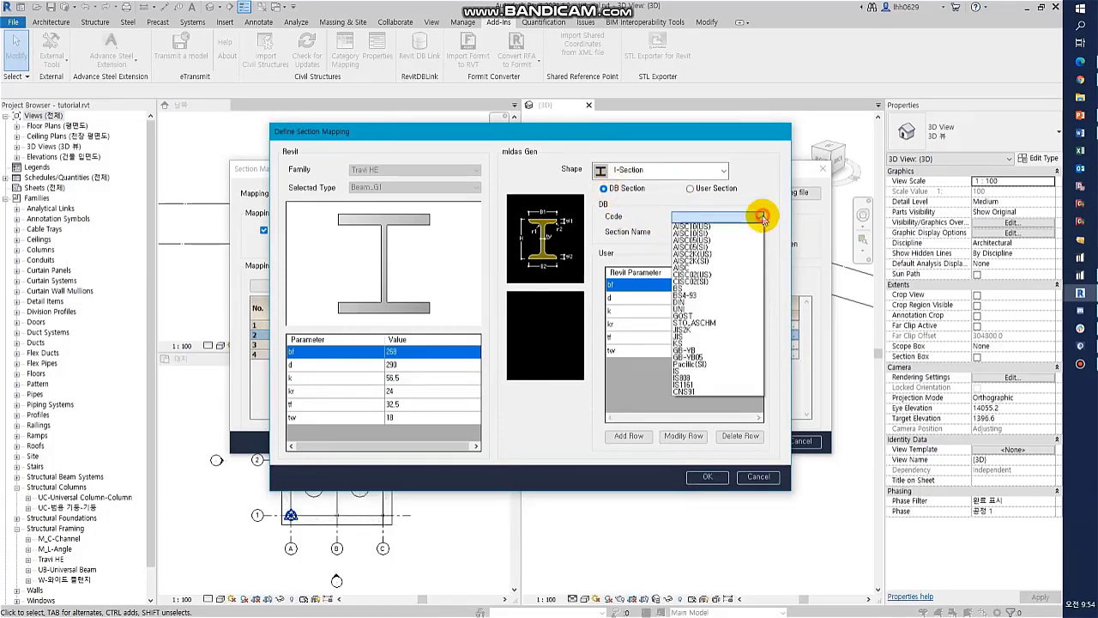
pyautogui.click(710, 310)
pyautogui.click(686, 232)
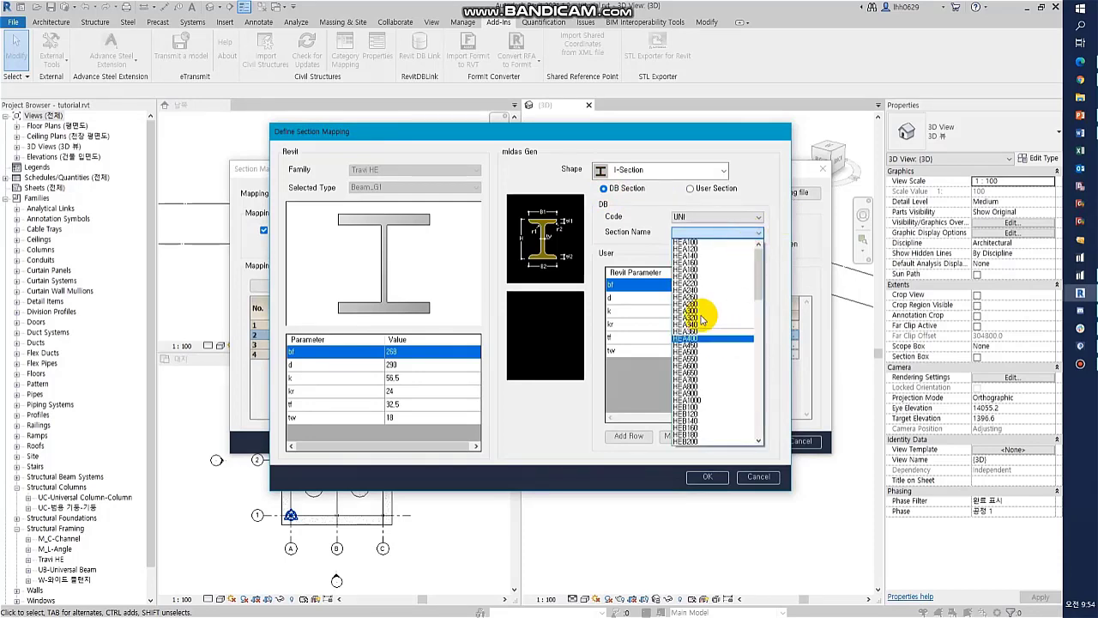
pyautogui.click(697, 279)
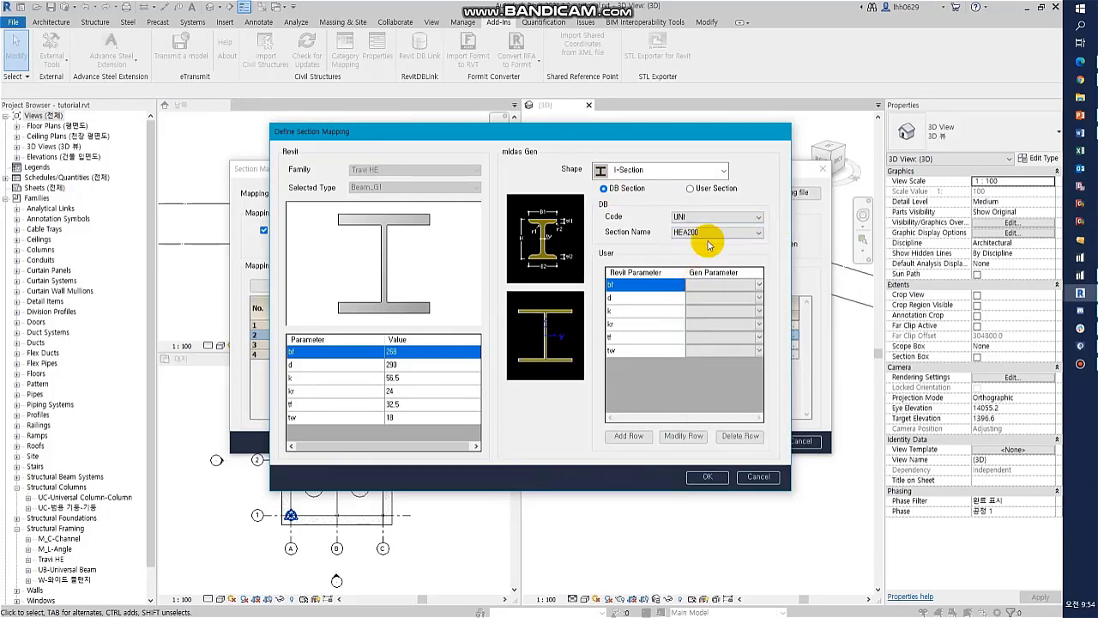
pyautogui.click(712, 188)
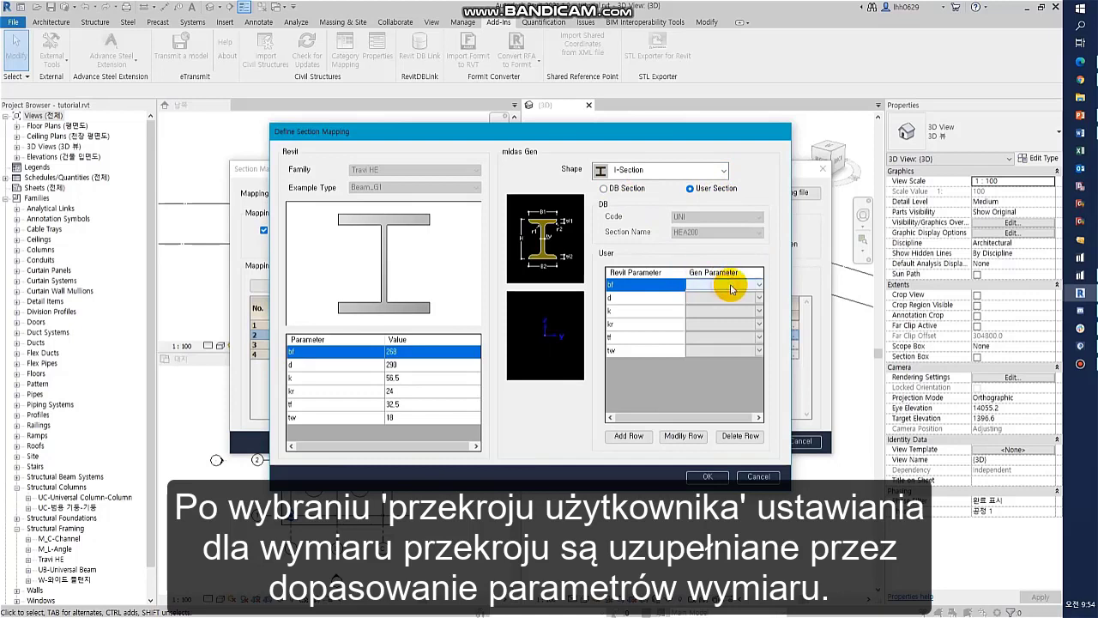
# Link tf to tf1, tw to tw and bf to B1, then confirm the definition.
pyautogui.click(723, 338)
pyautogui.click(712, 368)
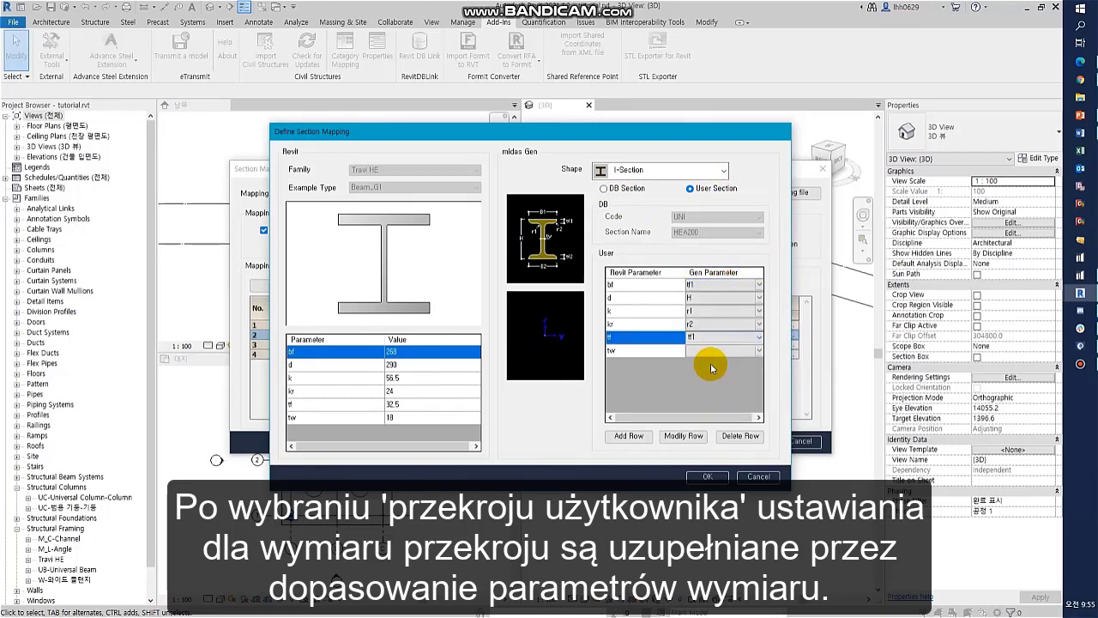
pyautogui.click(759, 351)
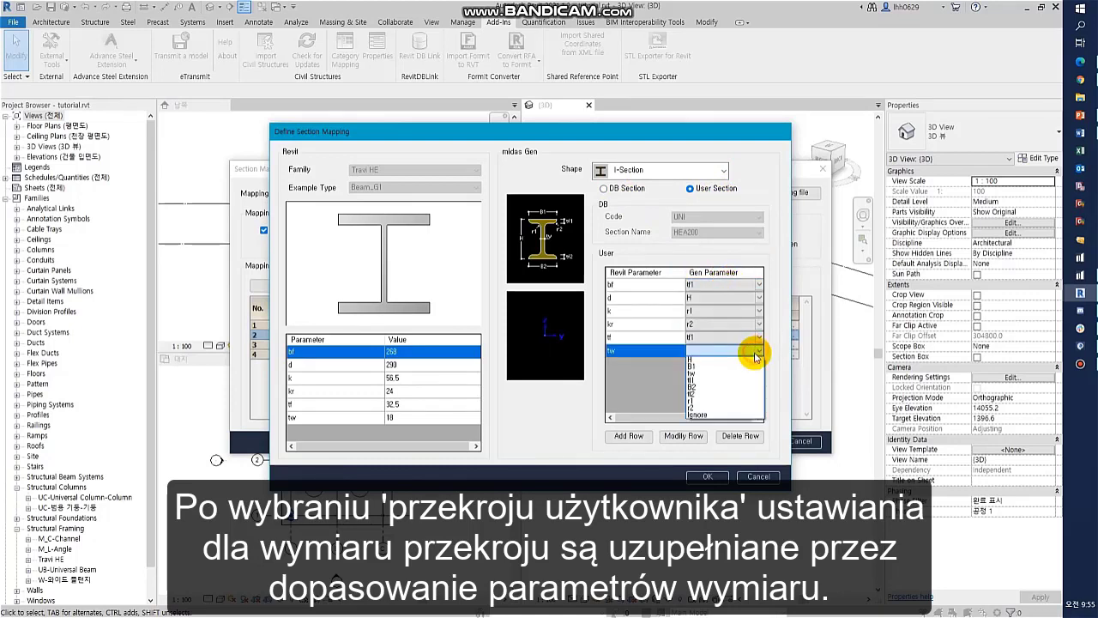
pyautogui.click(705, 375)
pyautogui.click(760, 285)
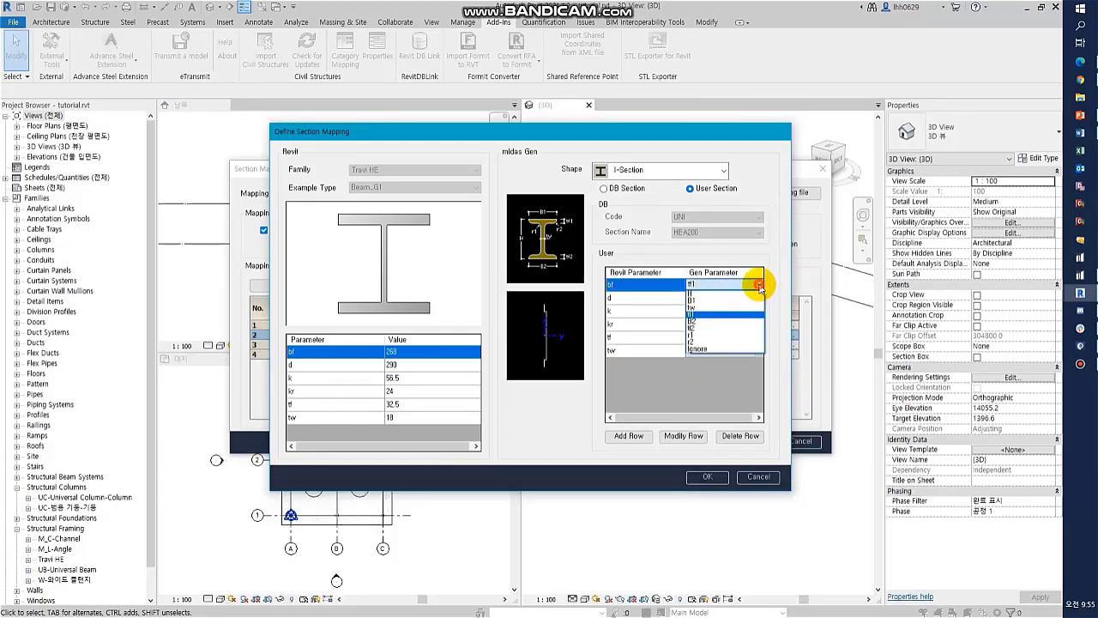
pyautogui.click(711, 301)
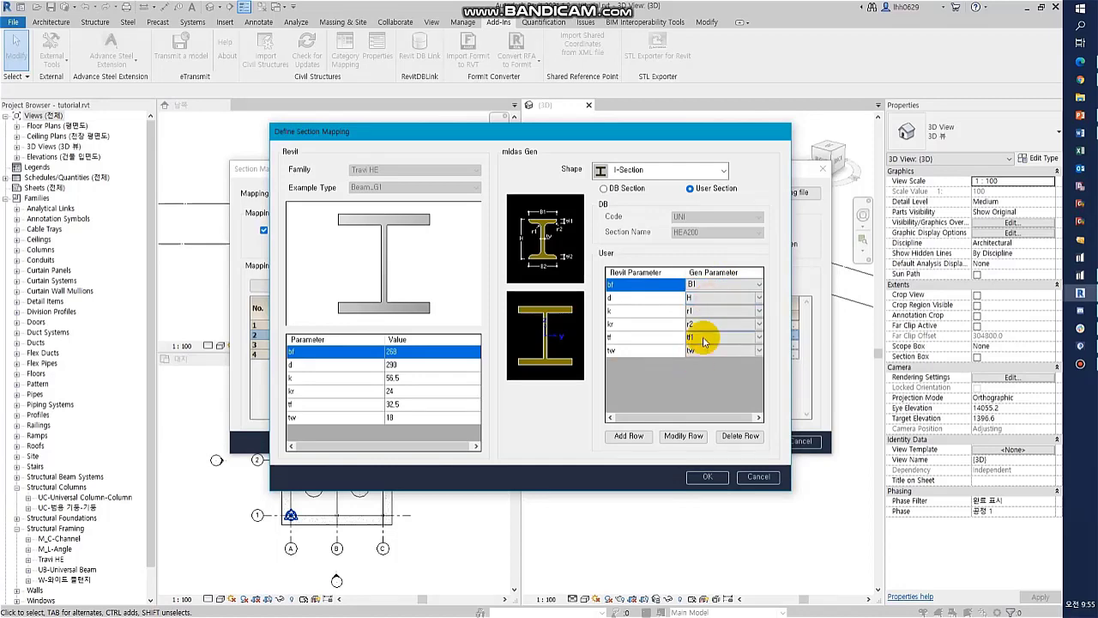
pyautogui.click(709, 477)
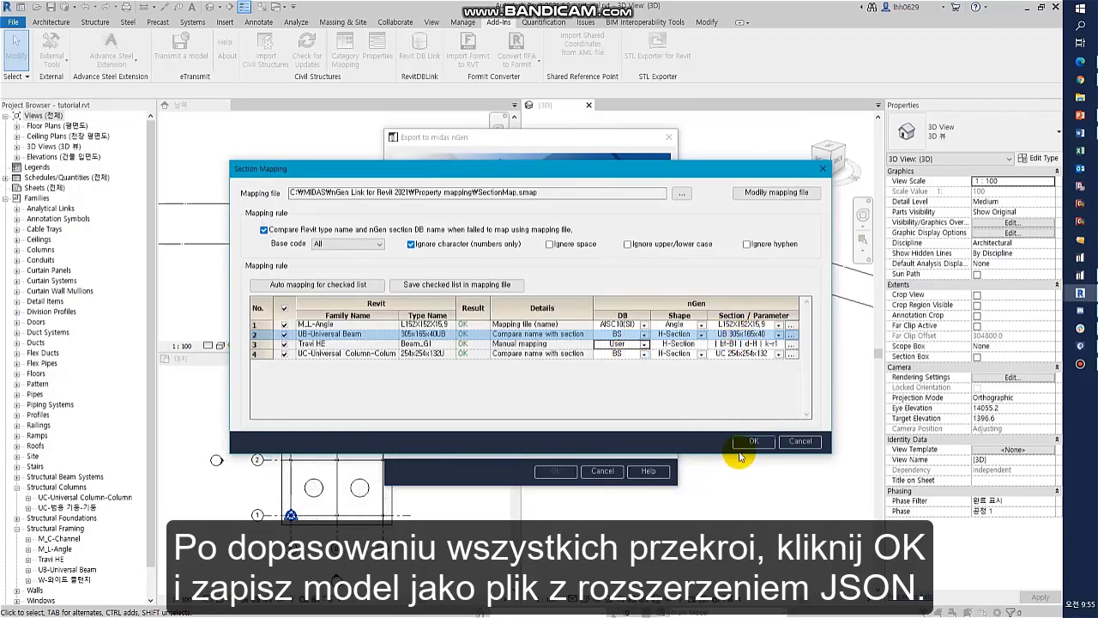
# Export the model to midas nGen as tutorial.json and dismiss the completion message.
pyautogui.click(744, 443)
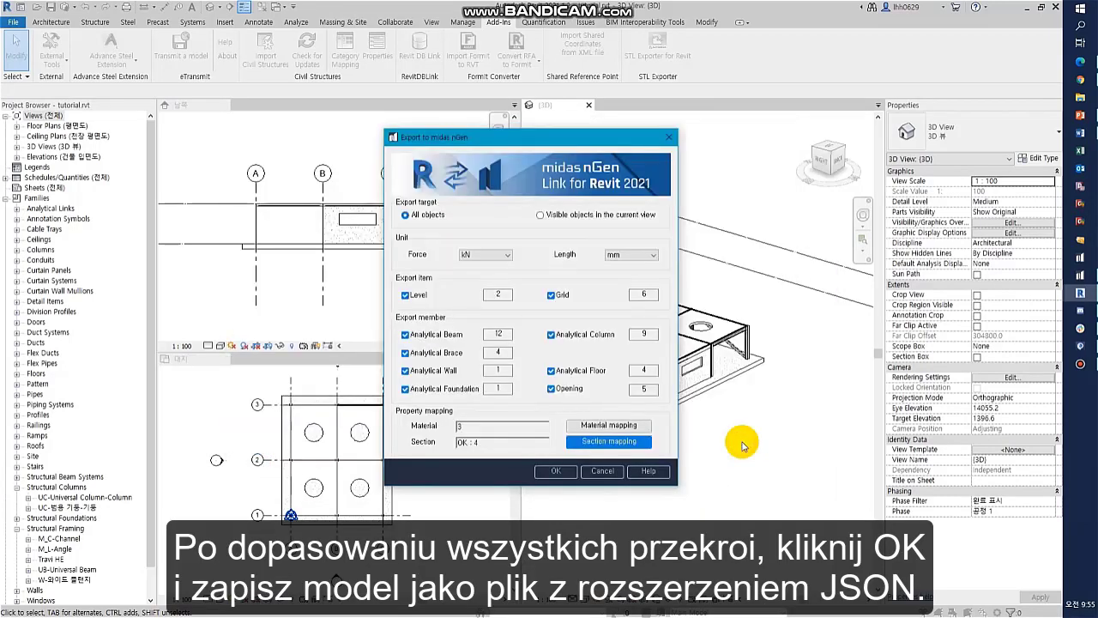
pyautogui.click(556, 471)
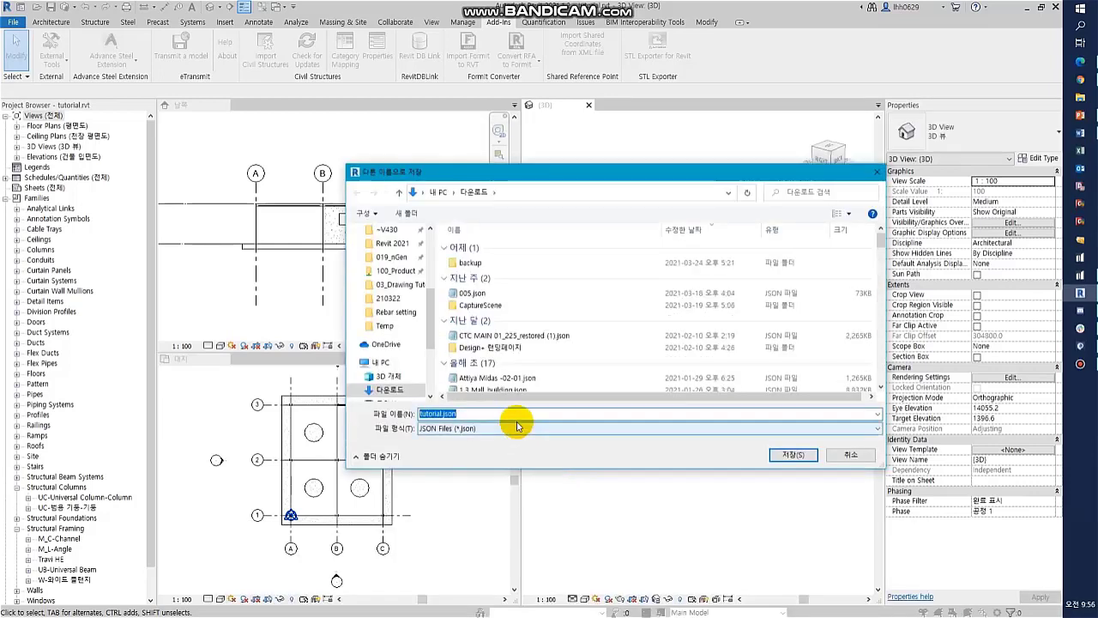
pyautogui.click(789, 455)
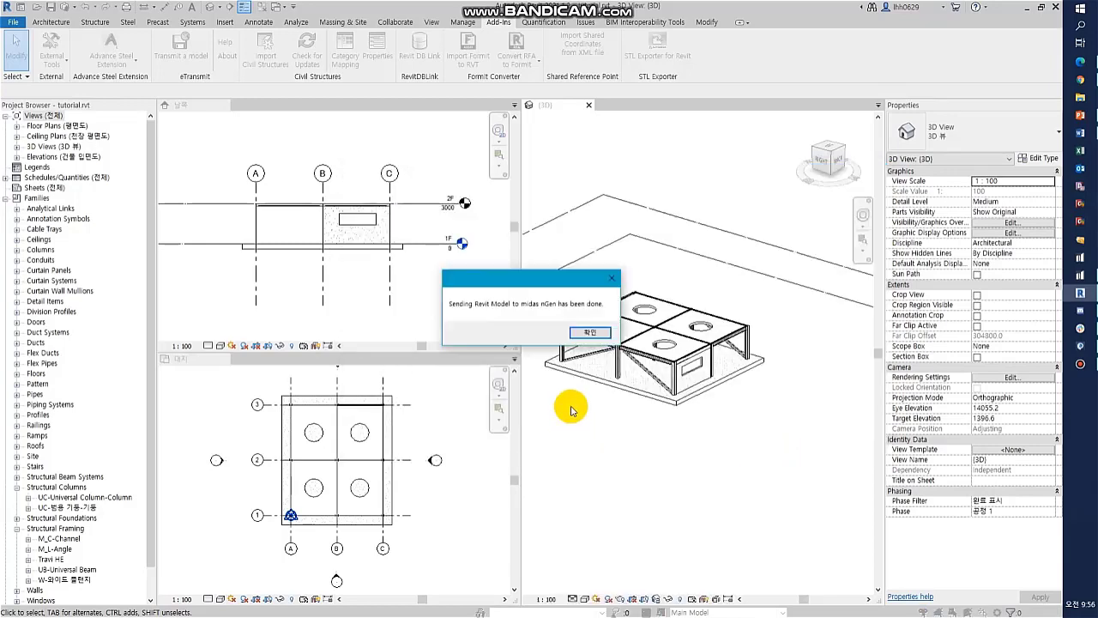
pyautogui.click(592, 334)
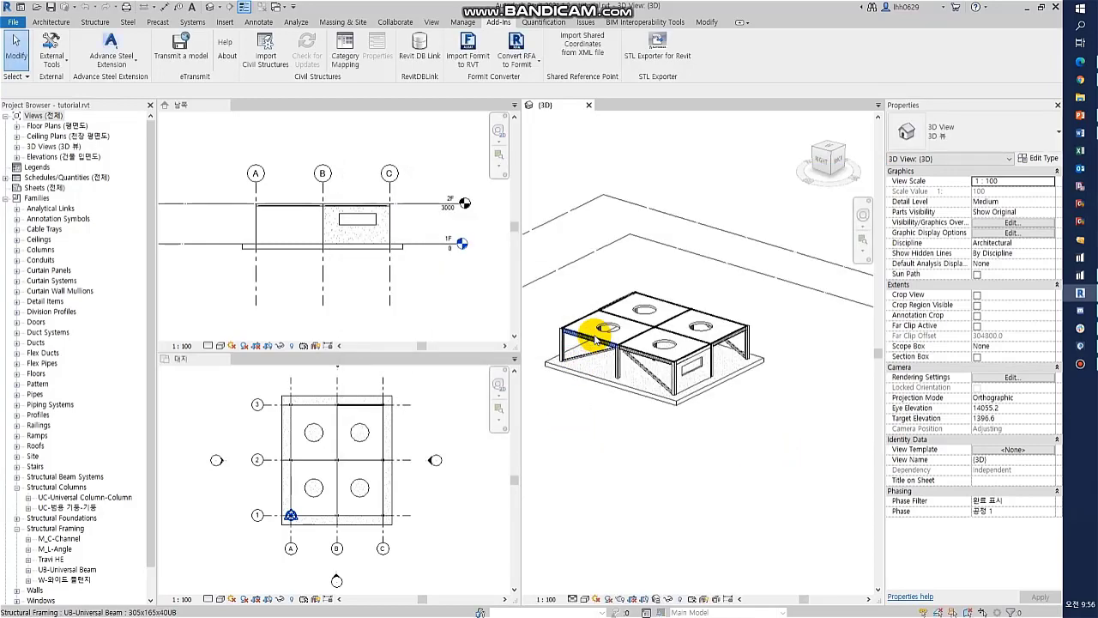
# Import tutorial.json into midas nGen as a Revit JSON file.
pyautogui.click(1081, 275)
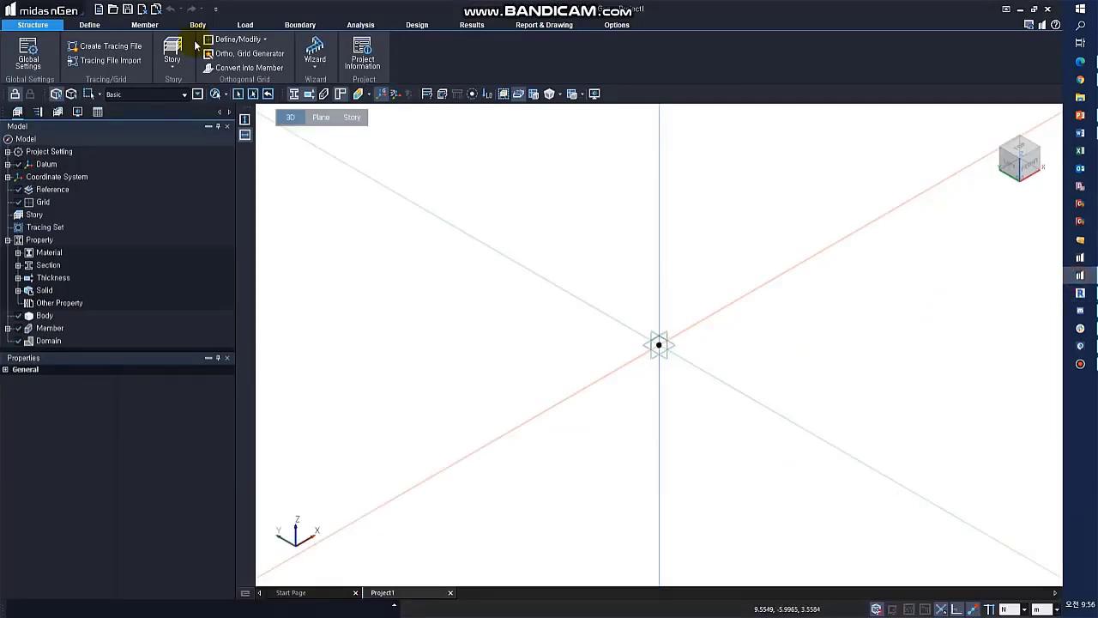
pyautogui.click(41, 10)
pyautogui.moveTo(49, 141)
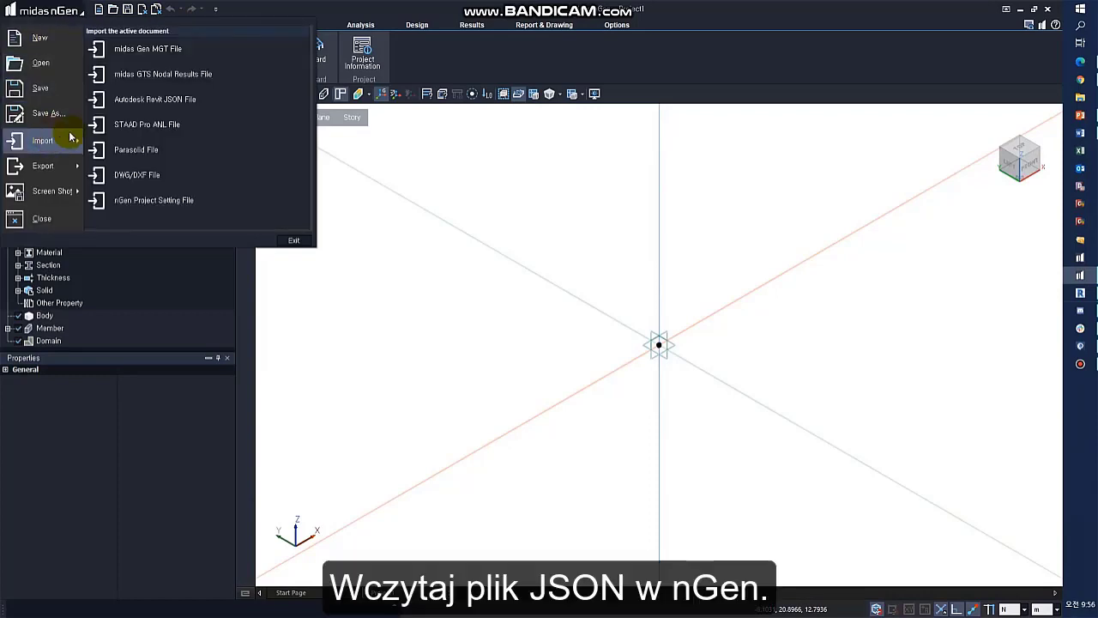
pyautogui.click(163, 99)
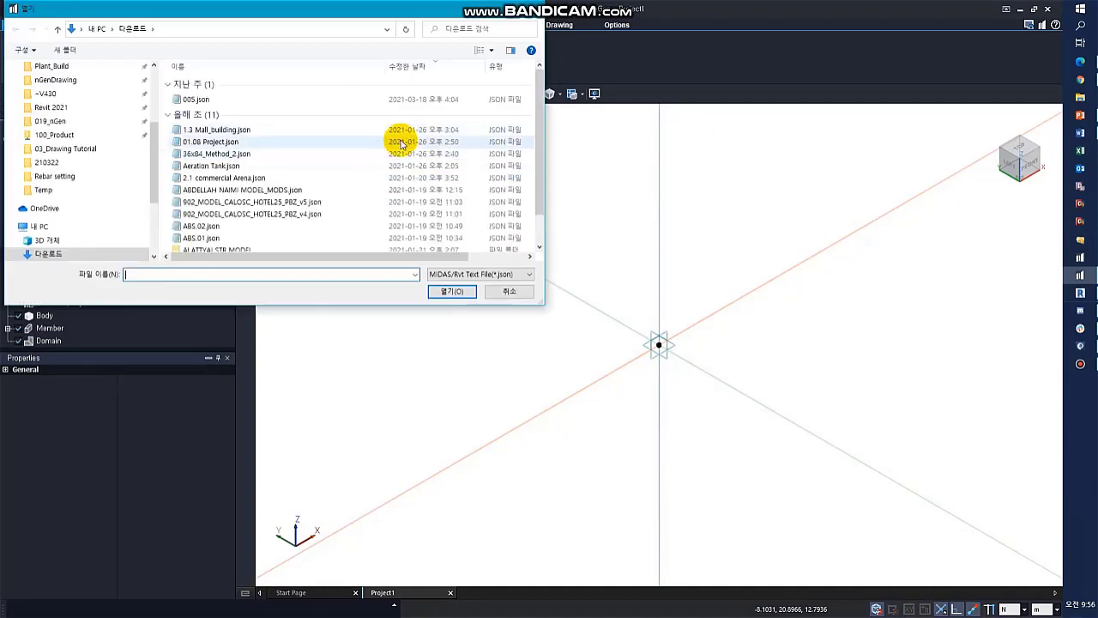
pyautogui.click(252, 101)
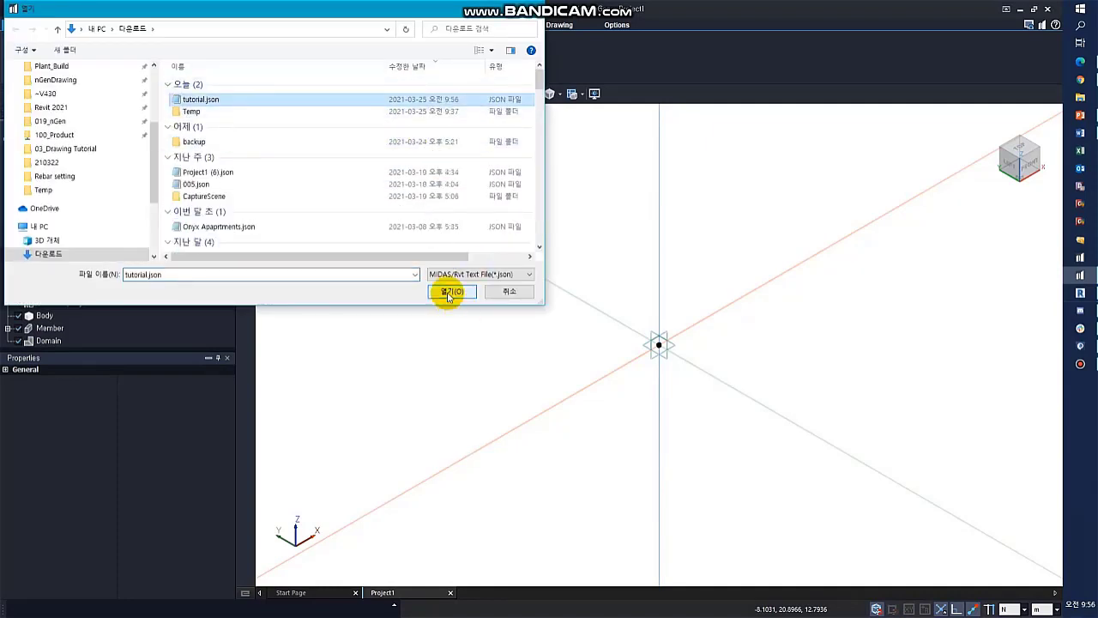
pyautogui.click(446, 291)
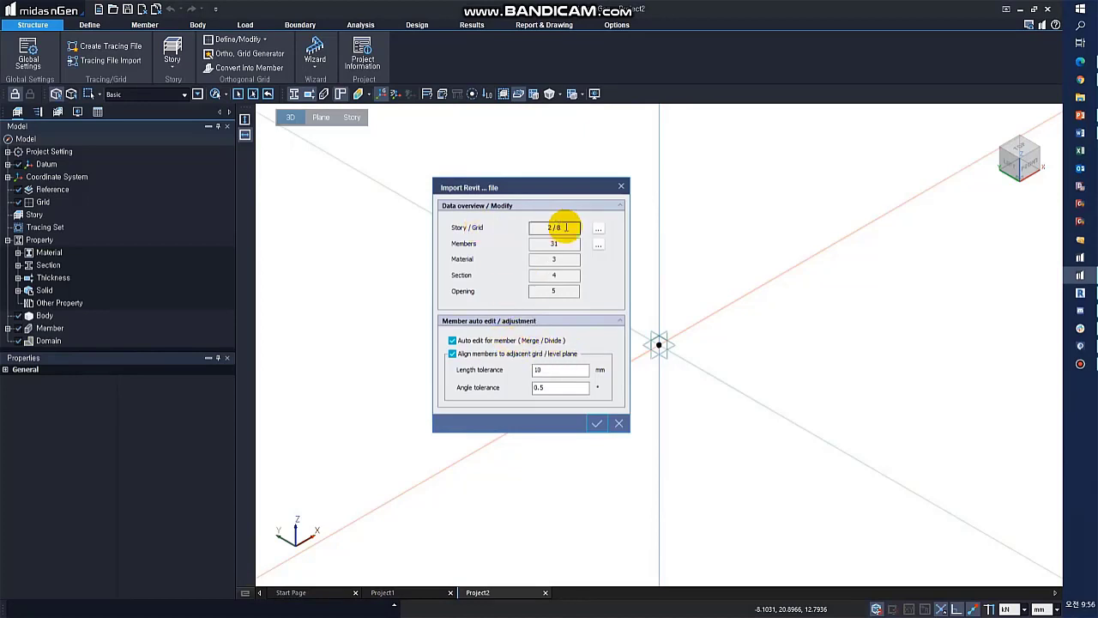
# Review the imported levels and the X and Y grids, then accept them.
pyautogui.click(598, 228)
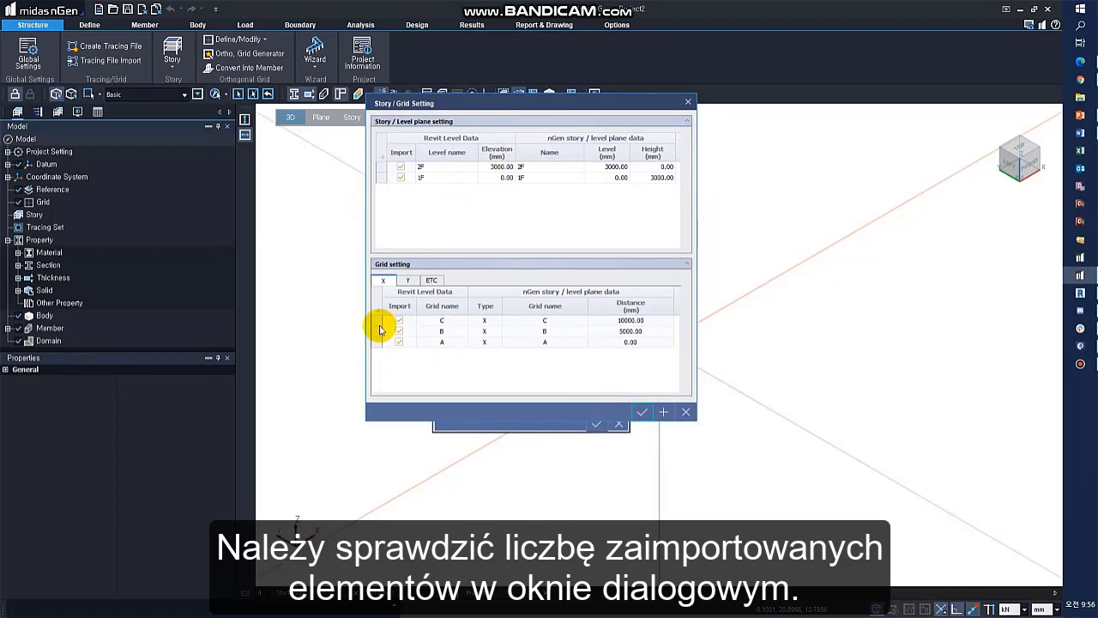
pyautogui.click(407, 281)
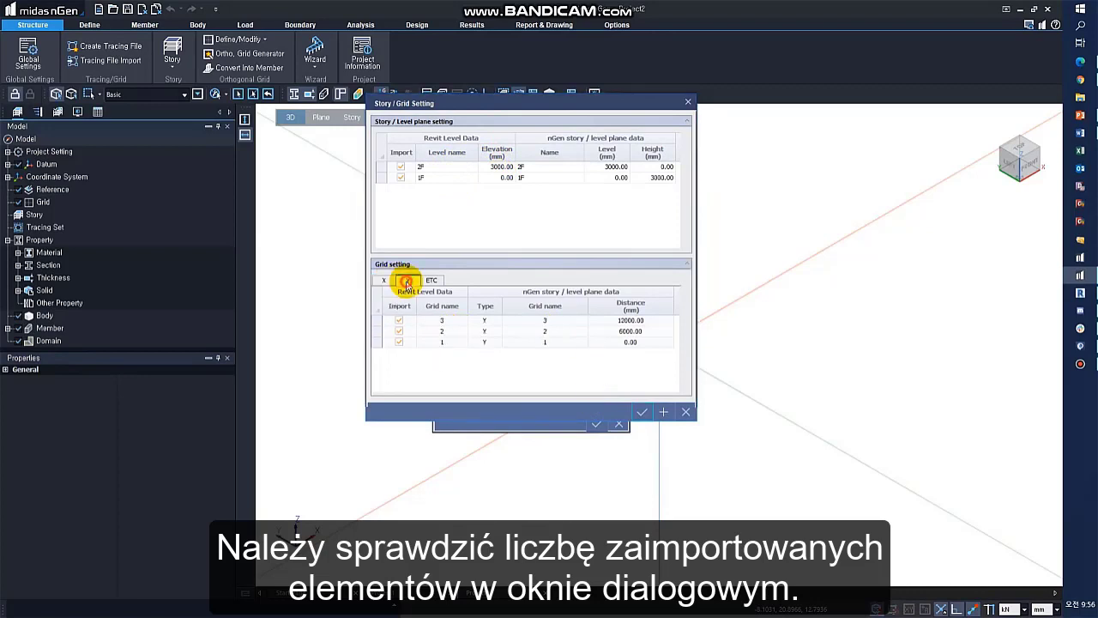
pyautogui.click(641, 412)
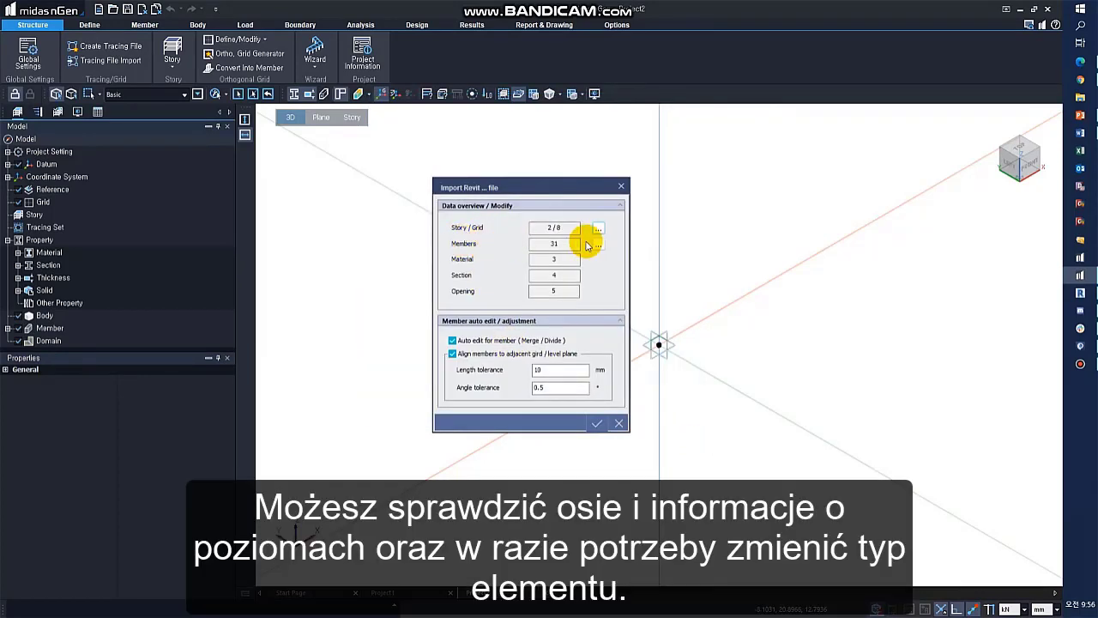
# Keep Plate as the floor analysis type and finish importing the model.
pyautogui.click(598, 244)
pyautogui.click(635, 243)
pyautogui.click(648, 243)
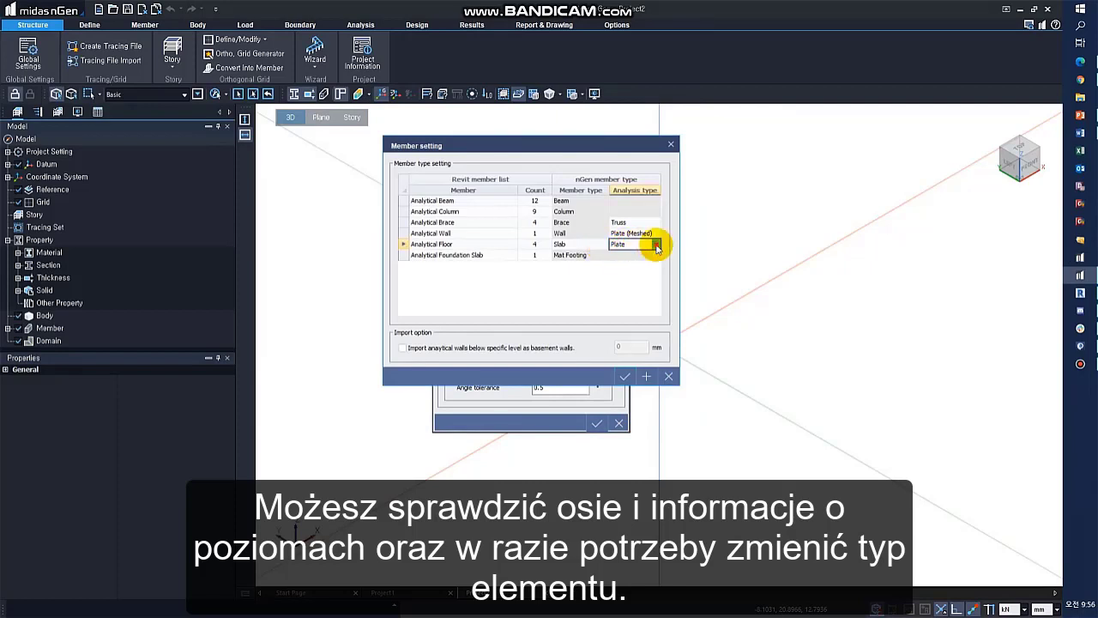
pyautogui.click(656, 245)
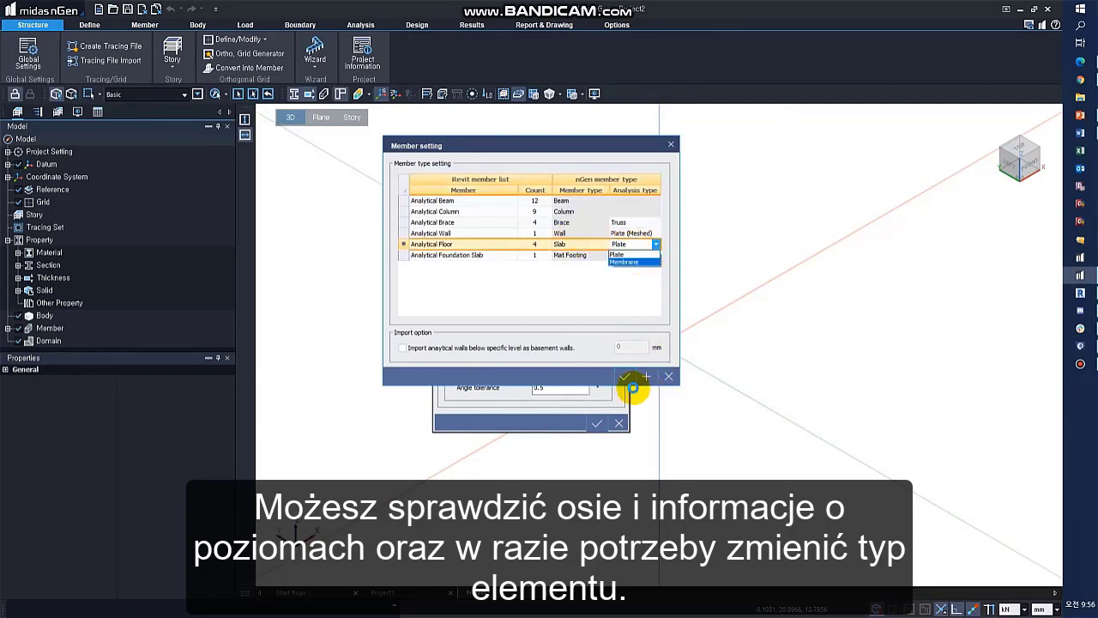
pyautogui.click(624, 378)
pyautogui.click(624, 377)
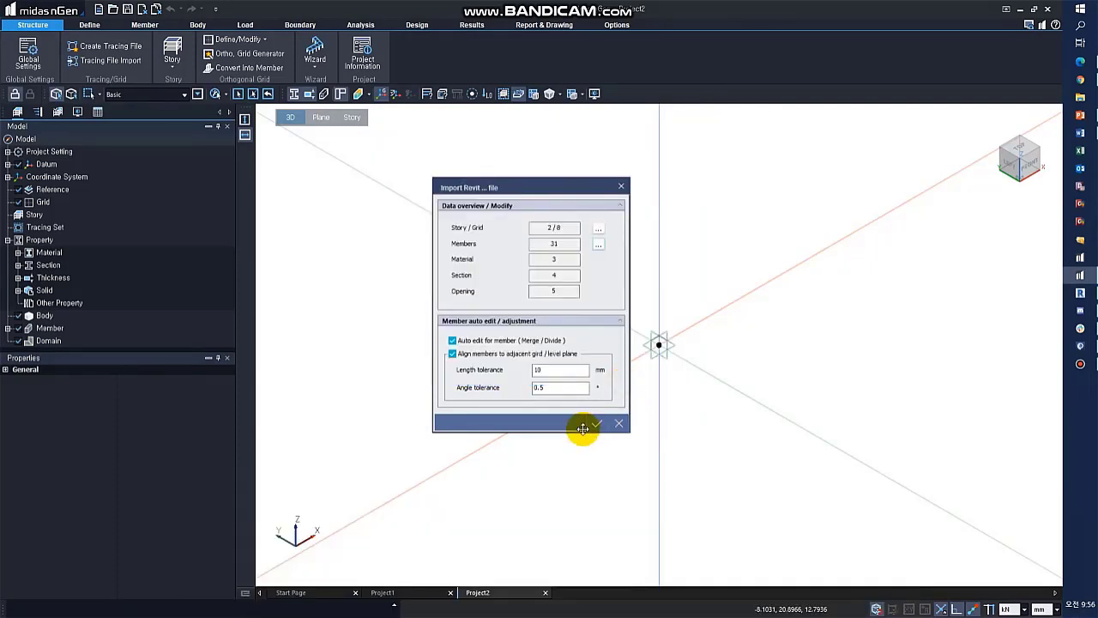
pyautogui.click(592, 424)
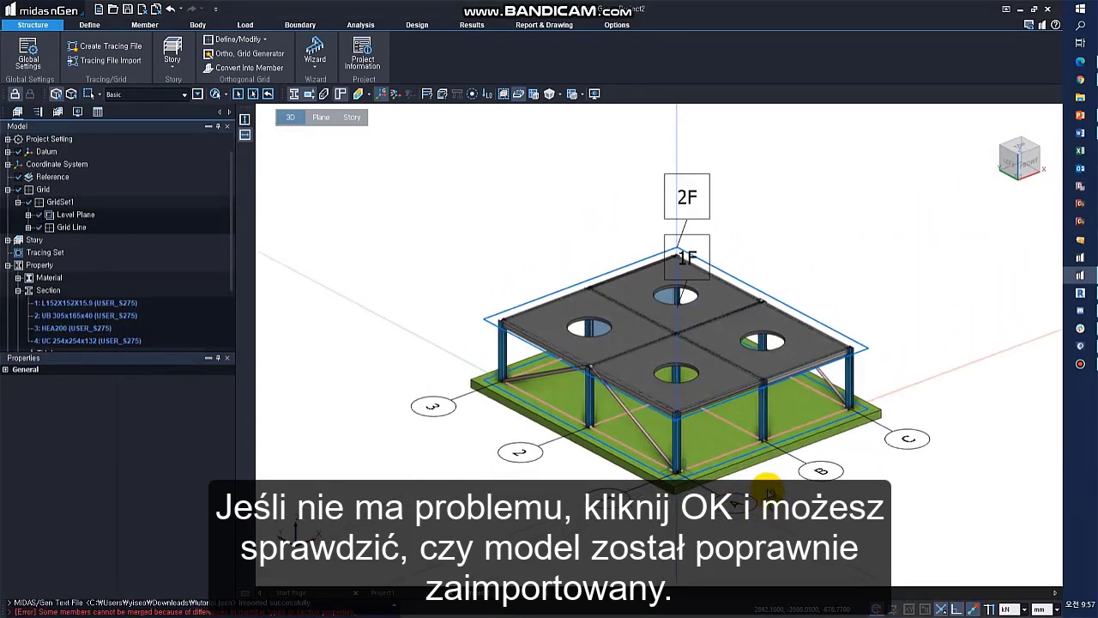
pyautogui.moveTo(767, 467); pyautogui.dragTo(707, 385, button='middle')
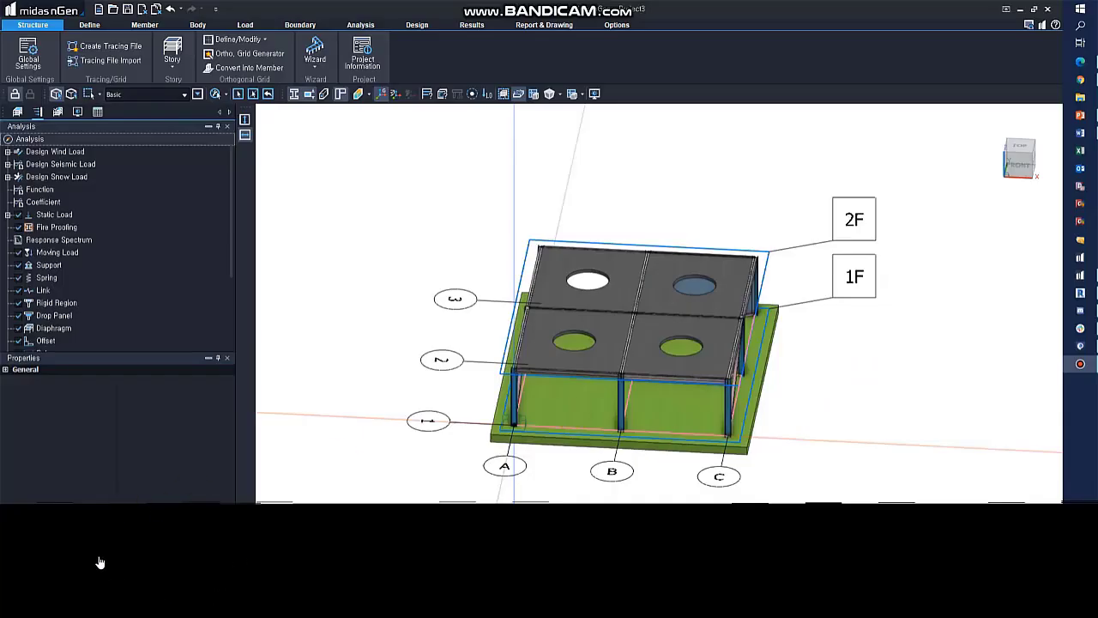
pyautogui.moveTo(197, 609)
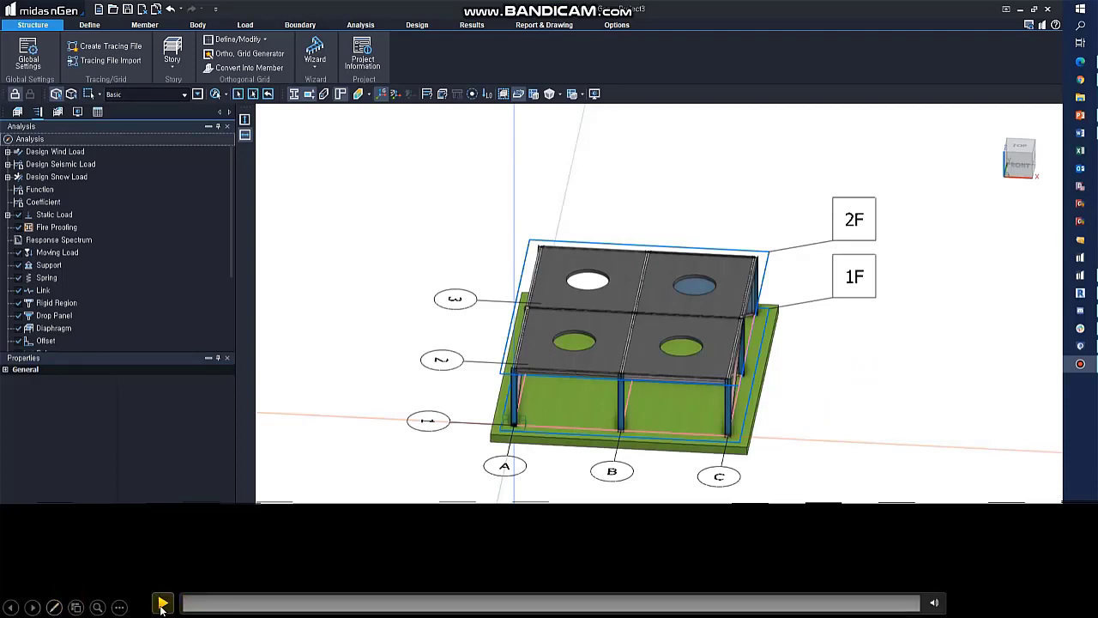
# Export the model to the Downloads folder as the Revit JSON file TEst_revit.json.
pyautogui.click(162, 607)
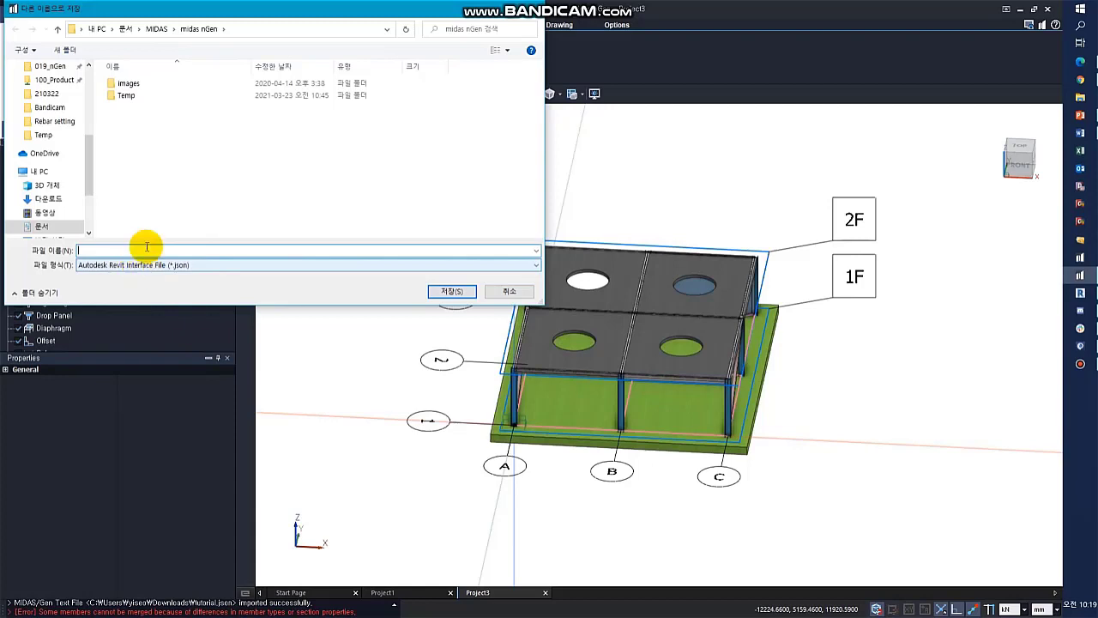
pyautogui.click(96, 28)
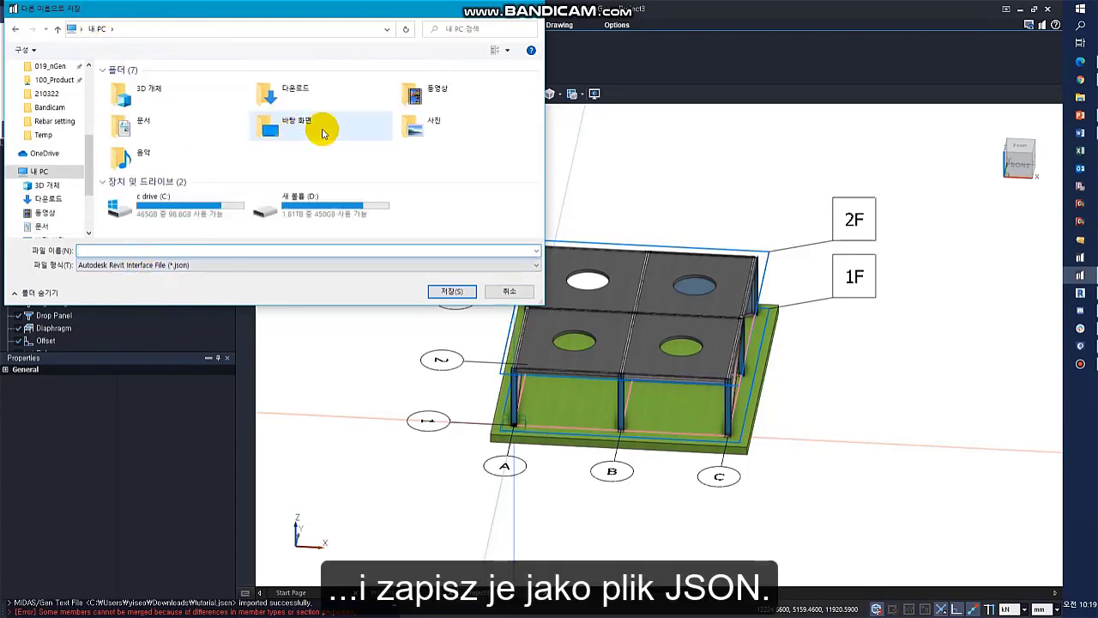
pyautogui.doubleClick(287, 94)
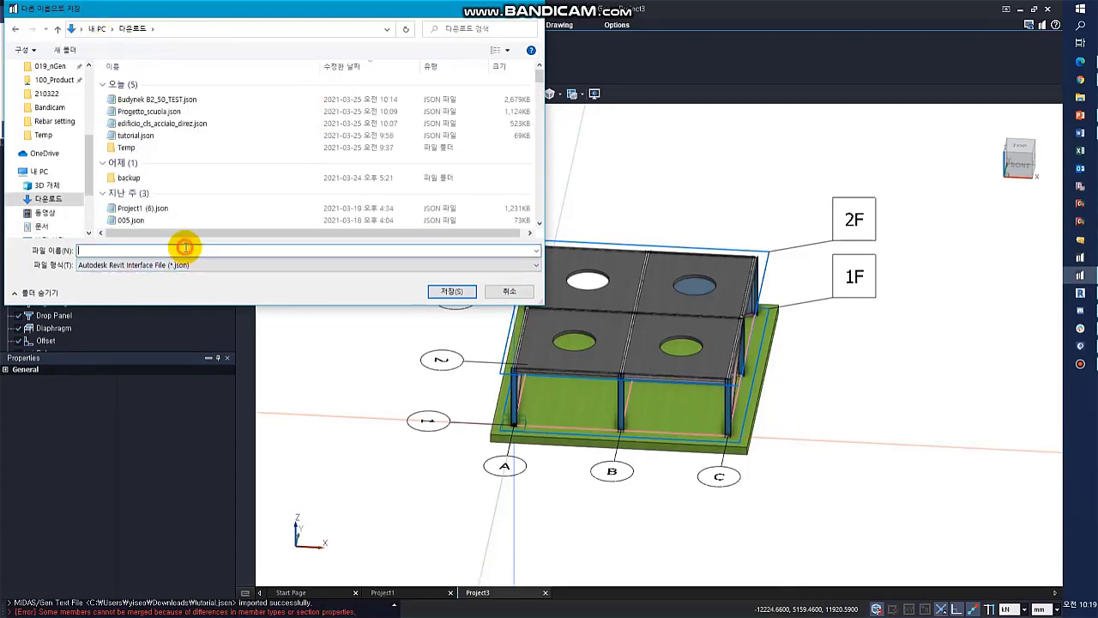
pyautogui.write('TEst')
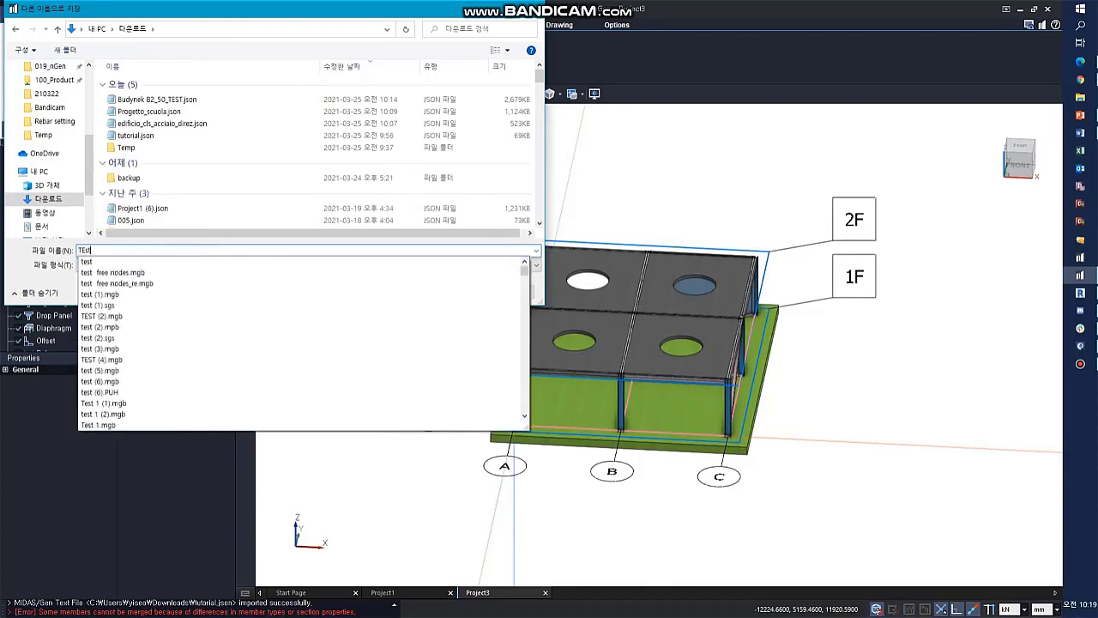
pyautogui.write('_')
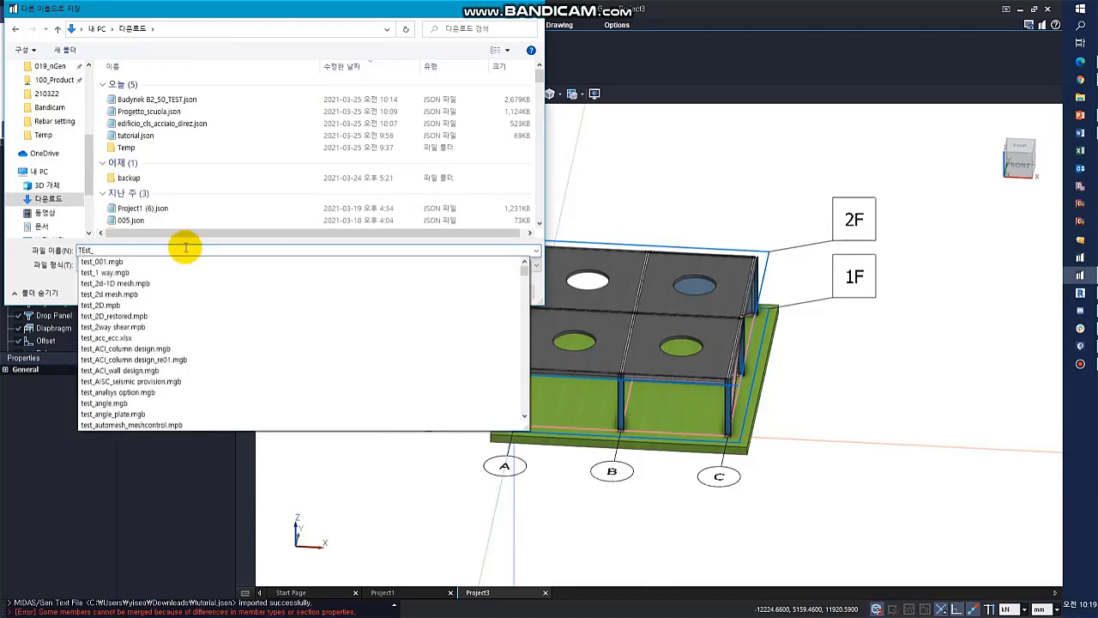
pyautogui.write('revit')
pyautogui.press('Return')
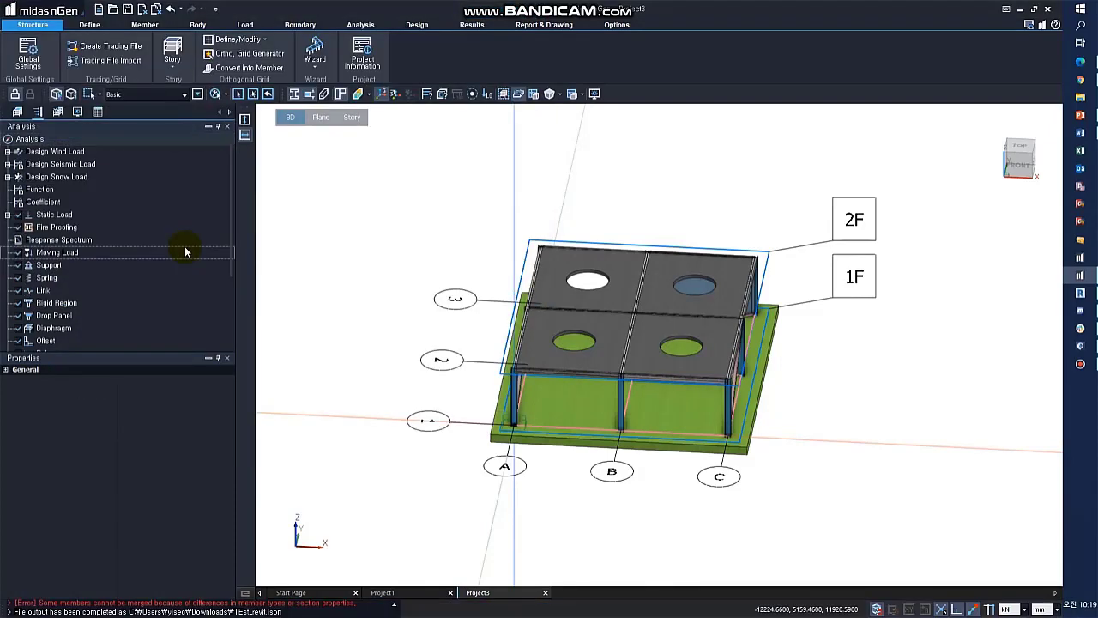
# Run Import from nGen, save the new project as test_nGen, and load the exported JSON.
pyautogui.click(1080, 290)
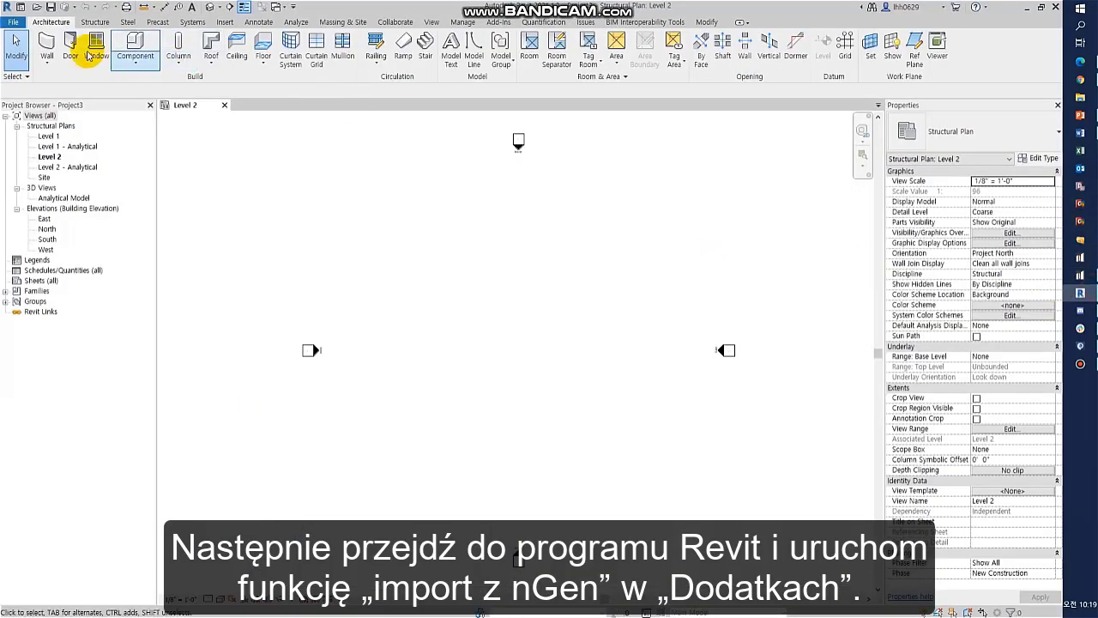
pyautogui.click(499, 22)
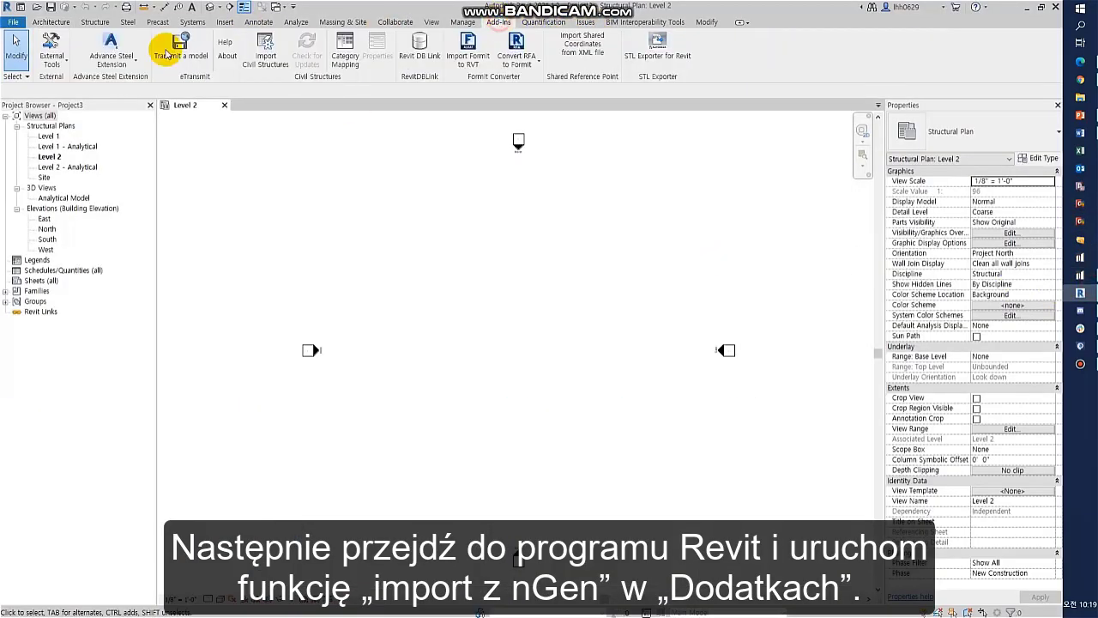
pyautogui.click(51, 53)
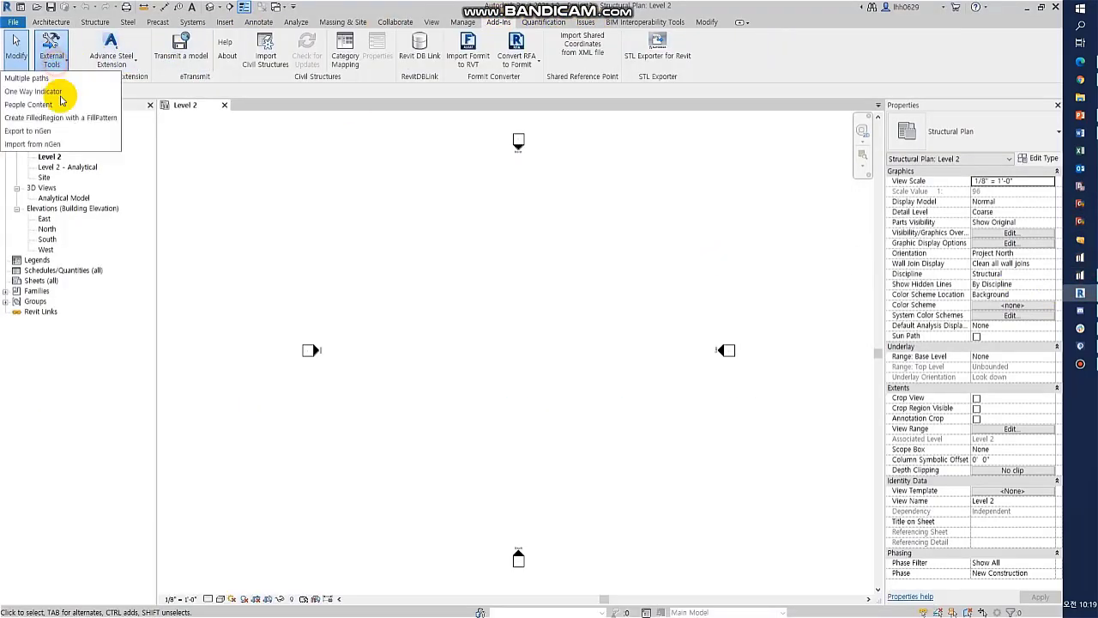
pyautogui.click(41, 144)
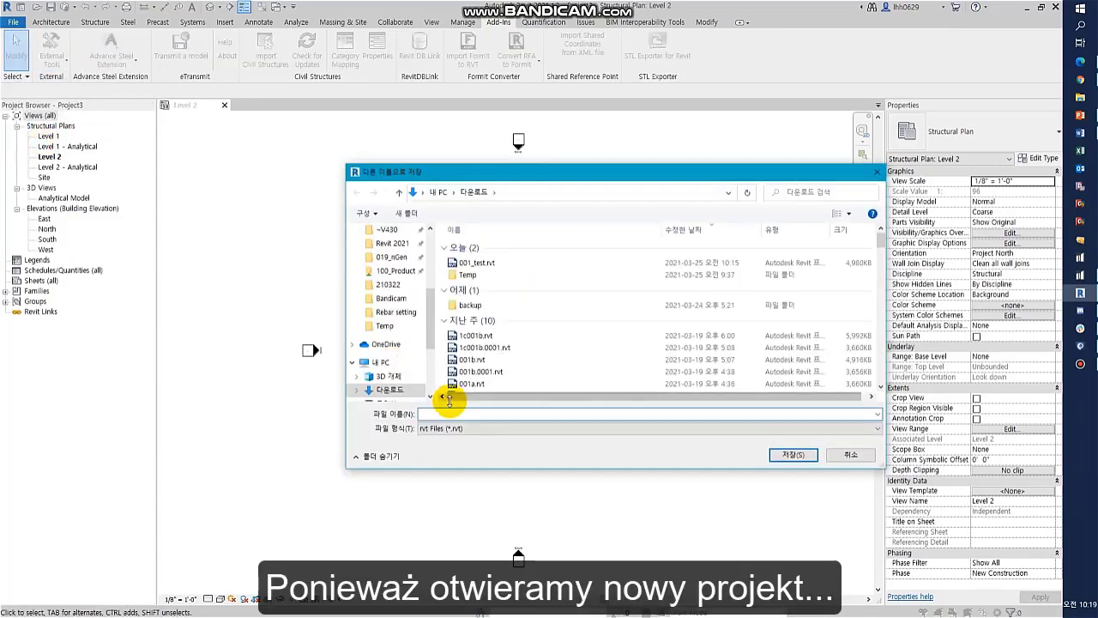
pyautogui.write('test')
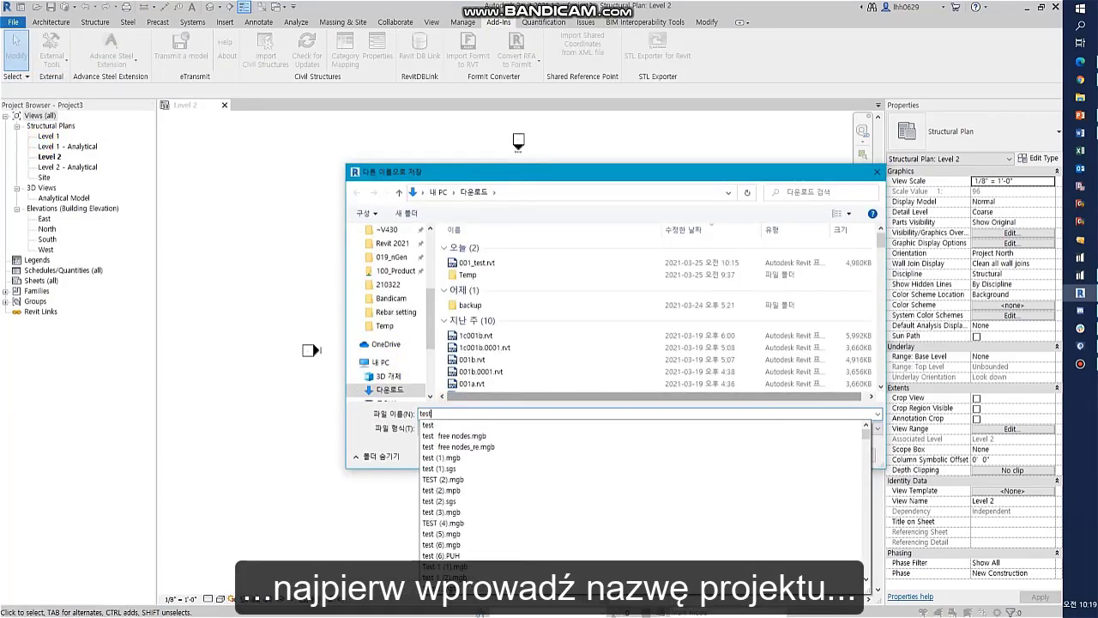
pyautogui.write('_nGen')
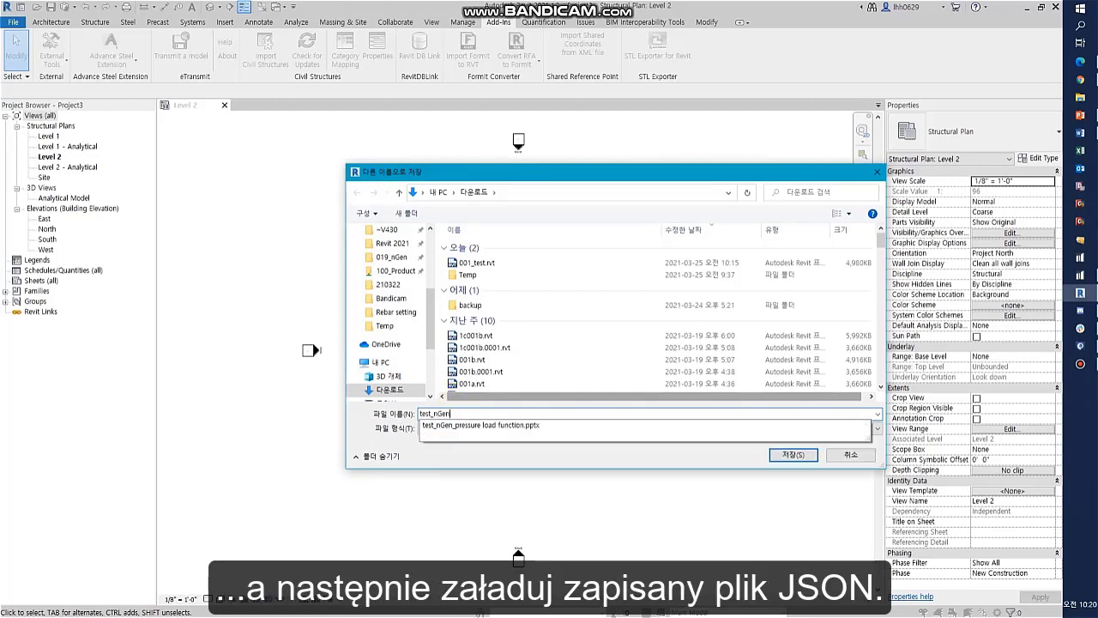
pyautogui.press('Return')
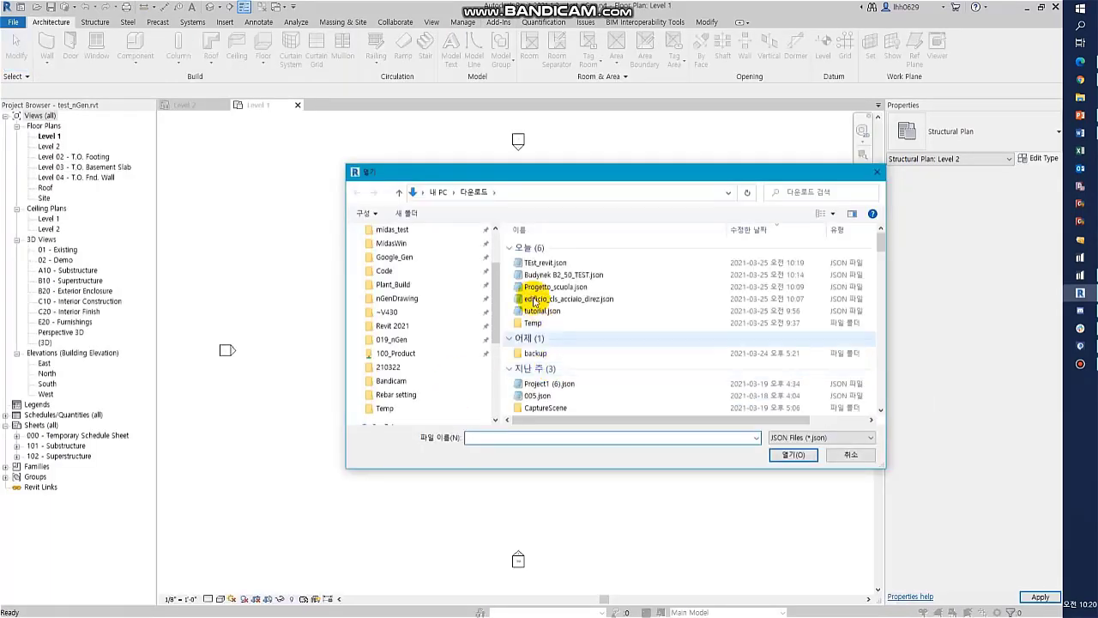
pyautogui.doubleClick(552, 261)
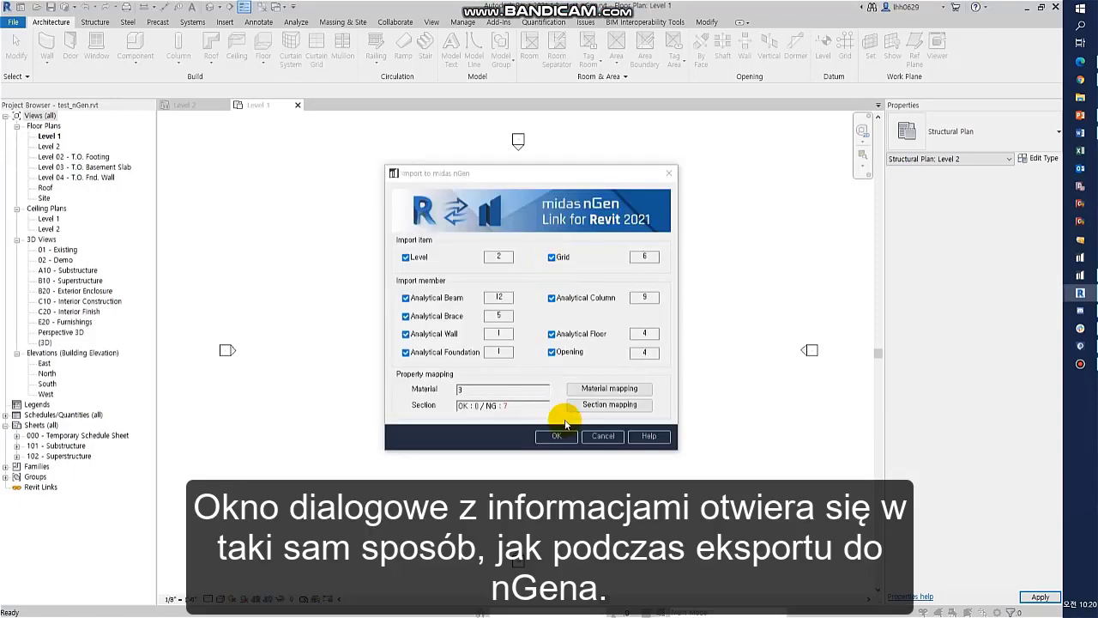
pyautogui.click(605, 404)
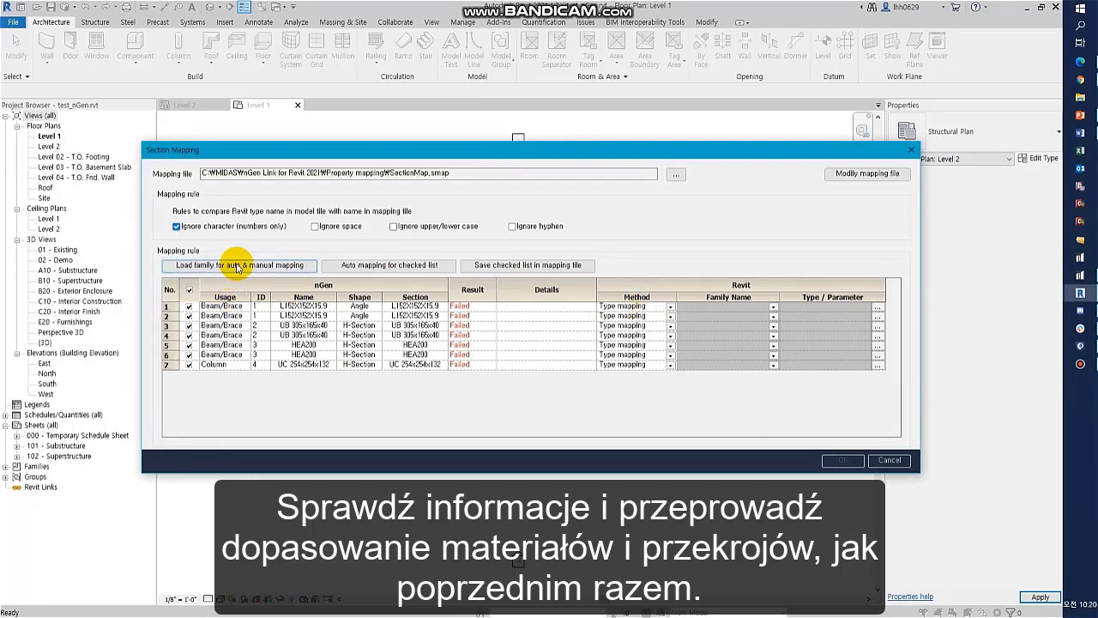
# Load M_L-Angle.rfa from Libraries > English > Structural Framing > Steel.
pyautogui.click(236, 267)
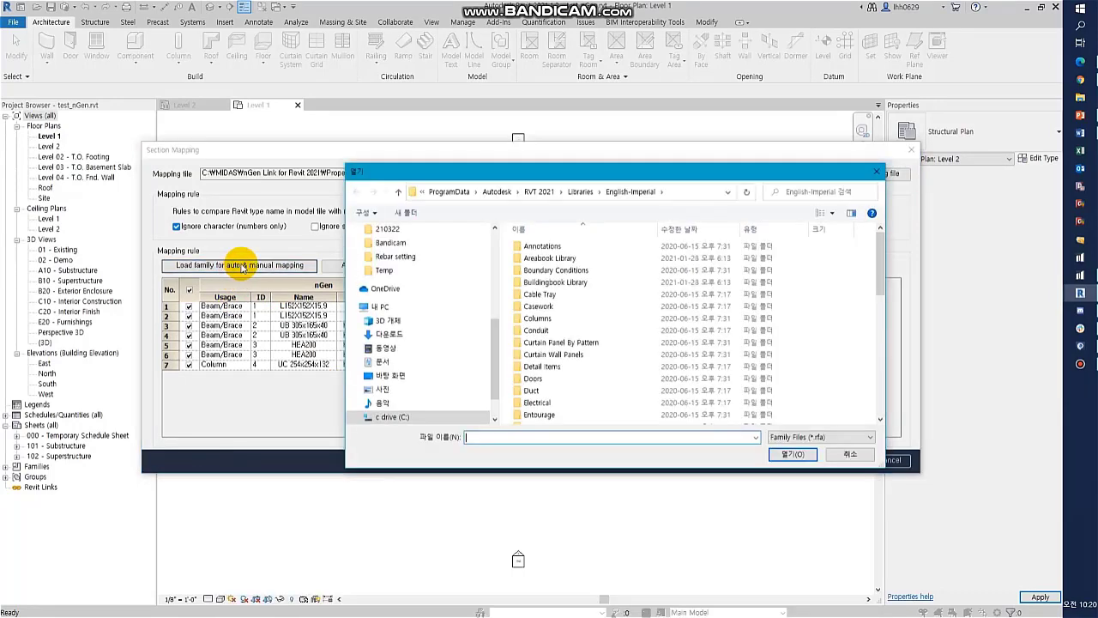
pyautogui.click(592, 192)
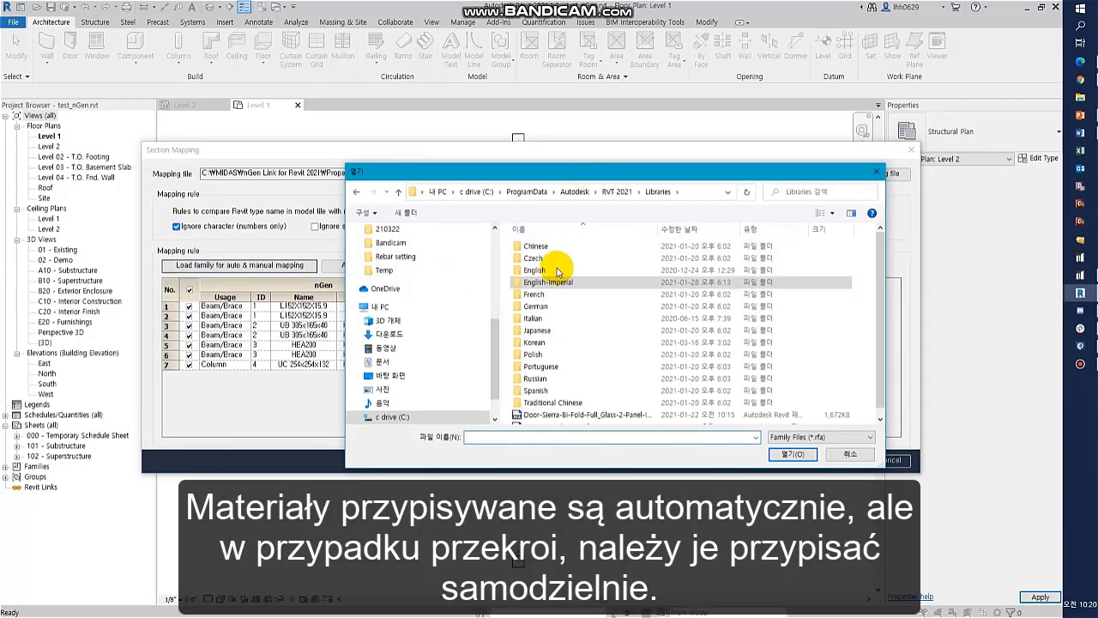
pyautogui.doubleClick(542, 279)
pyautogui.scroll(-3, 620, 378)
pyautogui.scroll(-5, 619, 377)
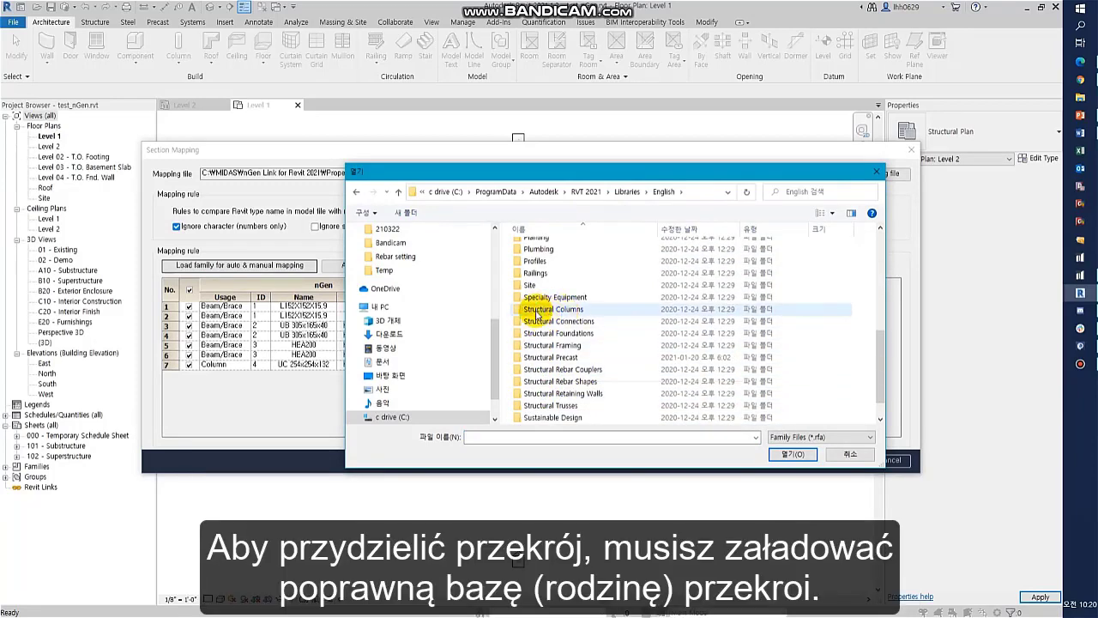
pyautogui.doubleClick(541, 345)
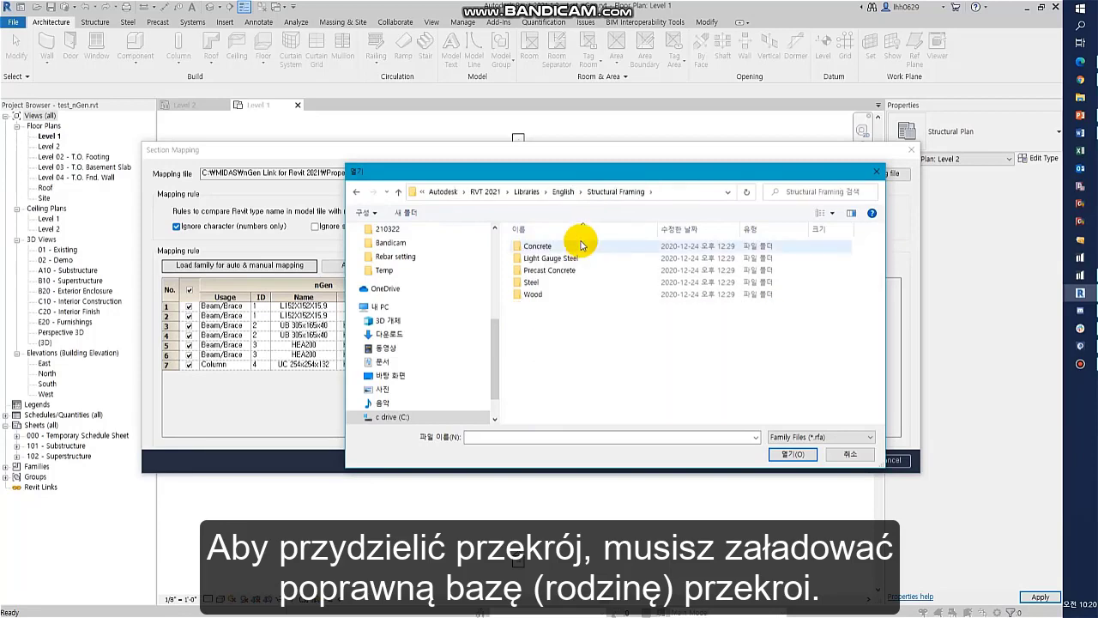
pyautogui.moveTo(589, 171); pyautogui.dragTo(710, 183)
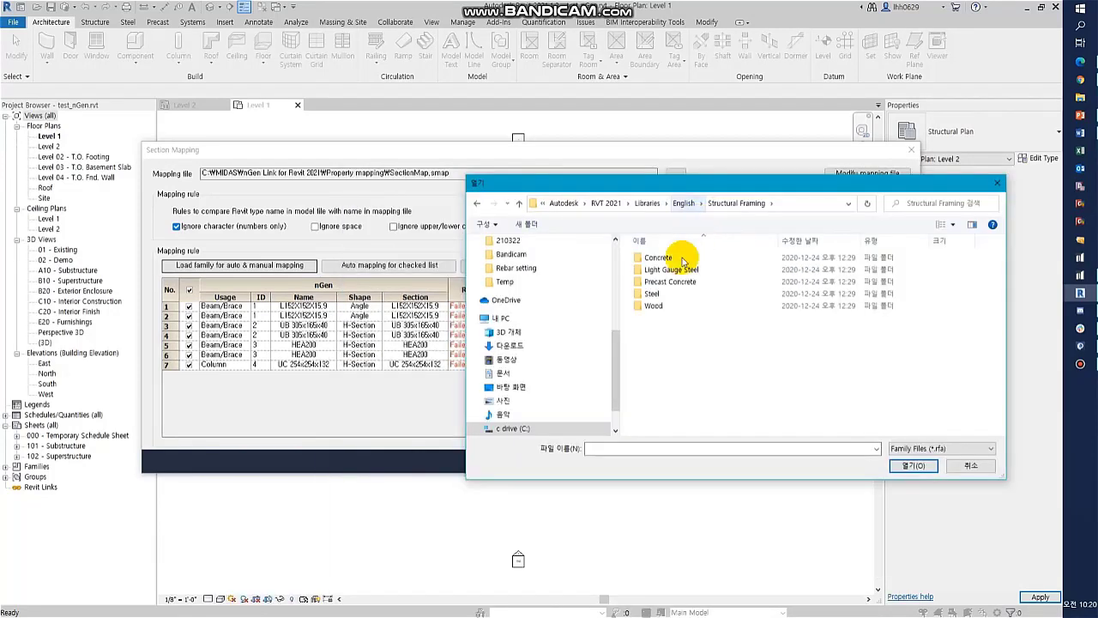
pyautogui.doubleClick(659, 294)
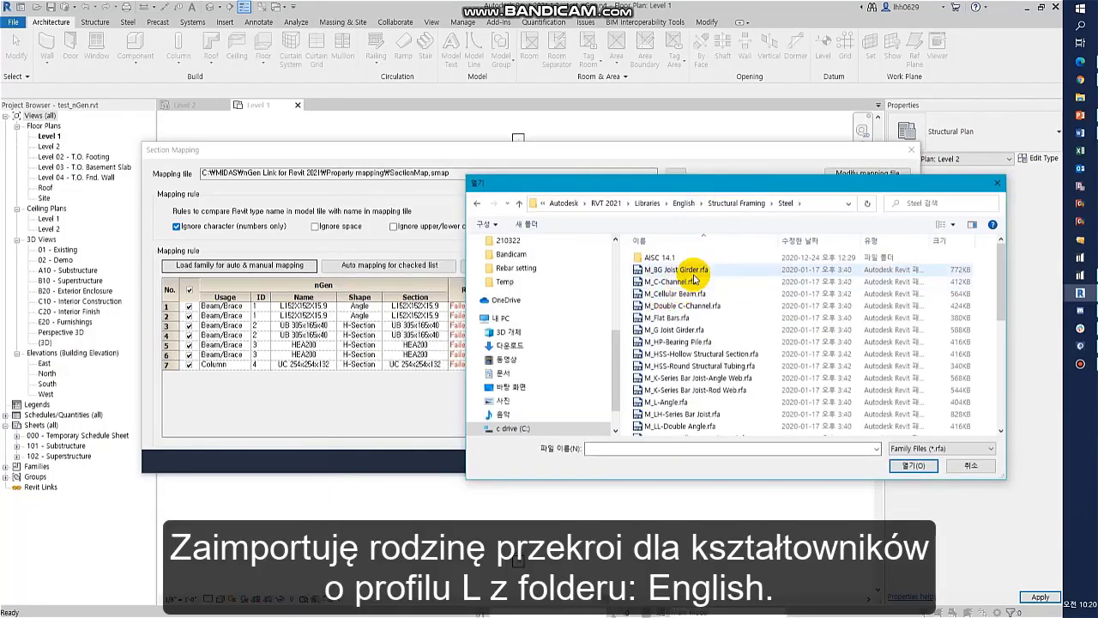
pyautogui.scroll(-1, 687, 343)
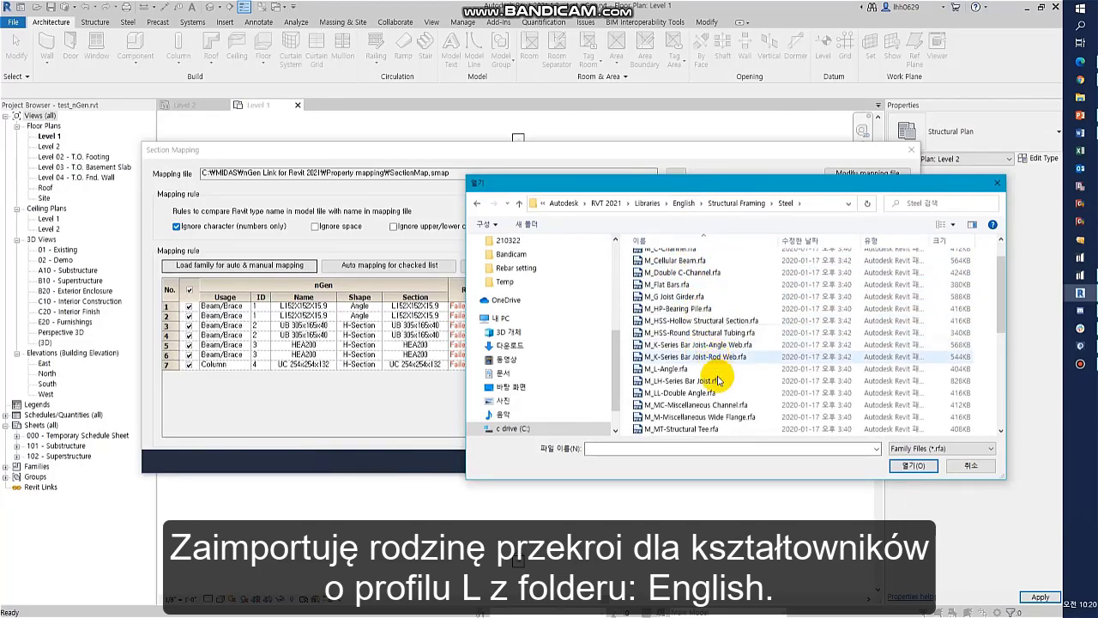
pyautogui.doubleClick(683, 369)
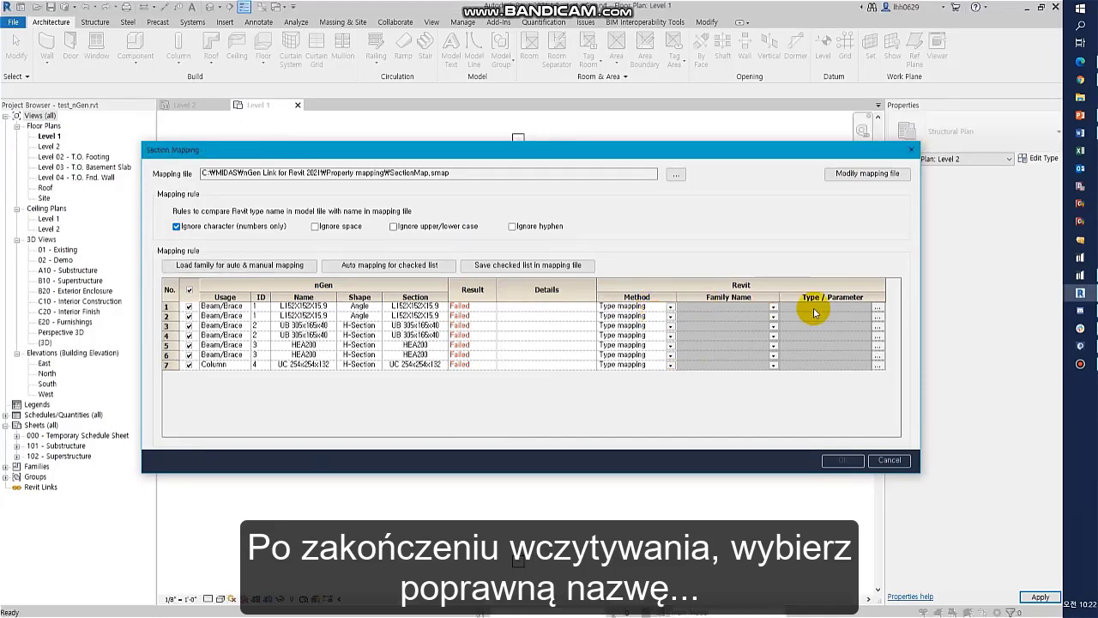
# Map row 1 to the M_L-Angle family with type L152X152X15.9.
pyautogui.click(666, 306)
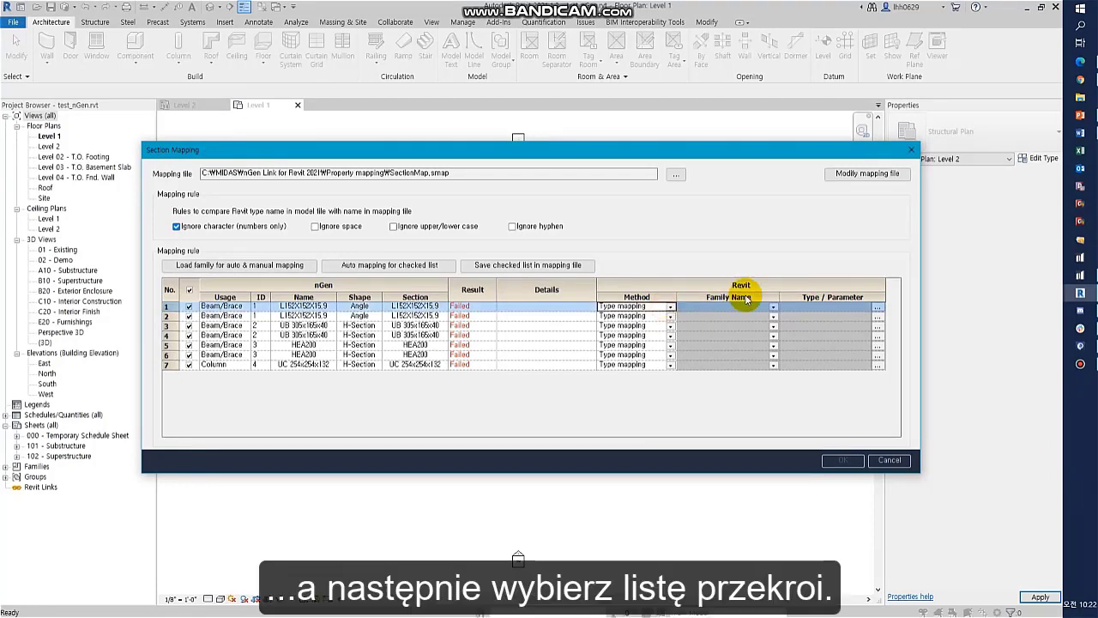
pyautogui.click(774, 308)
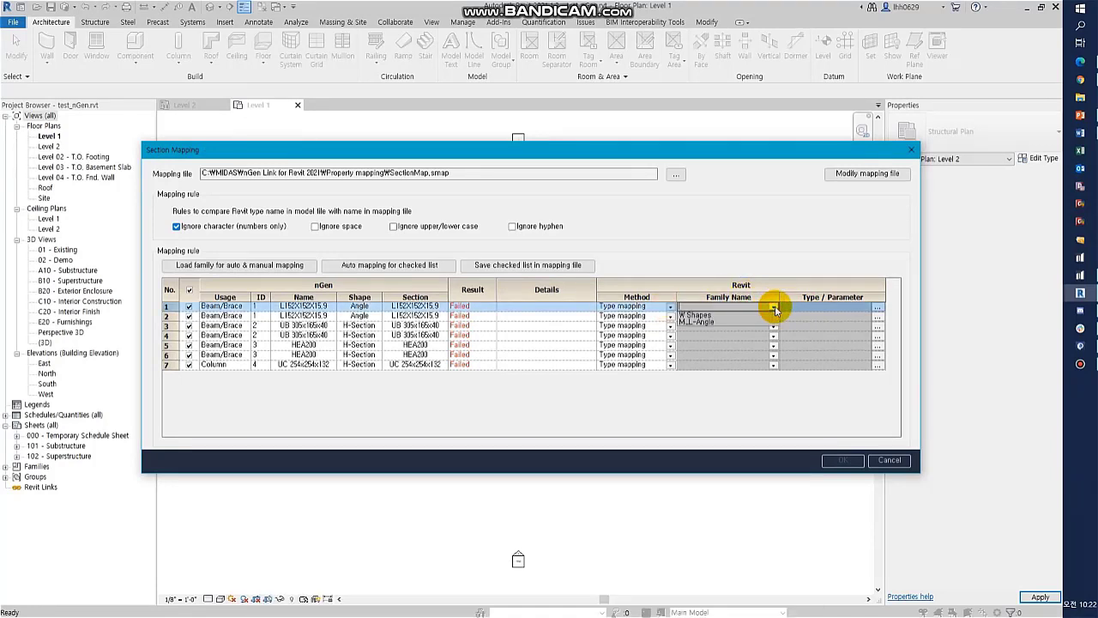
pyautogui.click(715, 320)
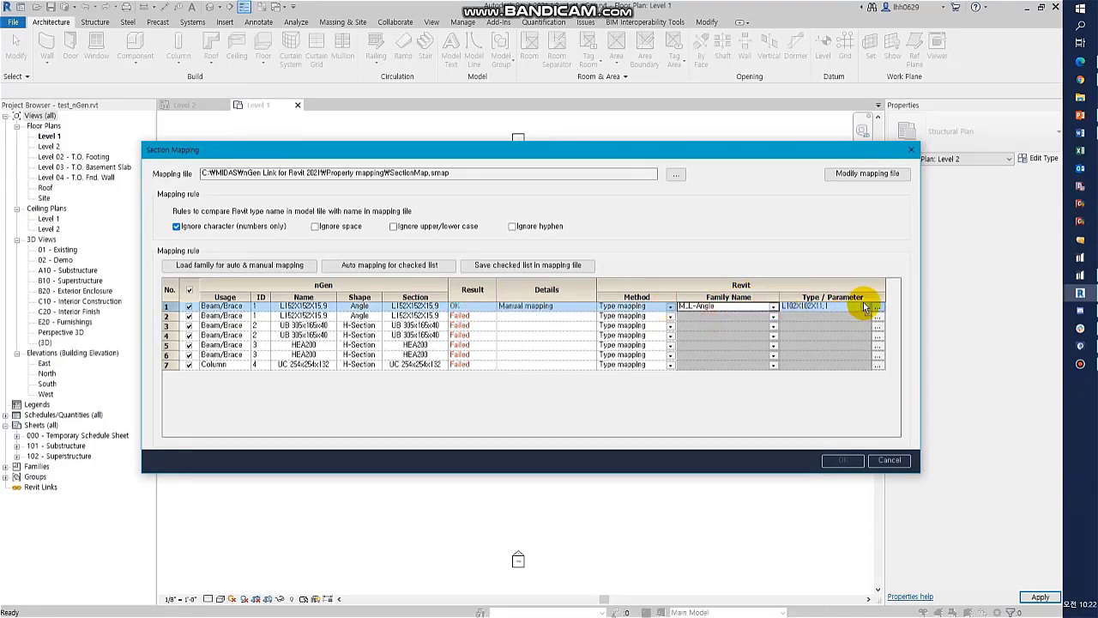
pyautogui.click(867, 307)
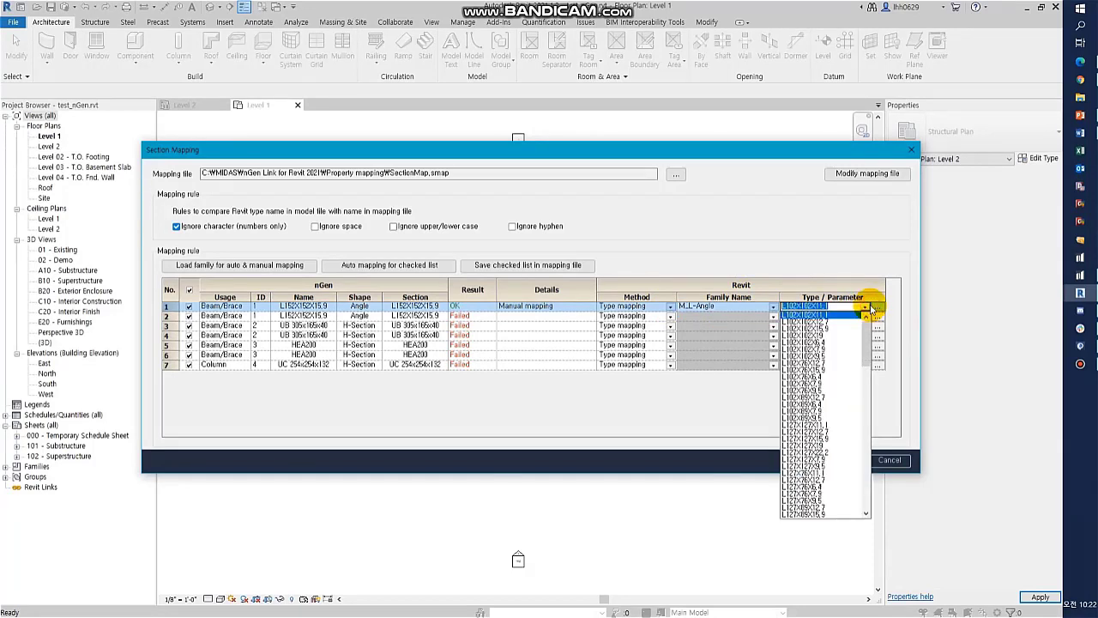
pyautogui.scroll(-2, 833, 422)
pyautogui.scroll(-5, 828, 429)
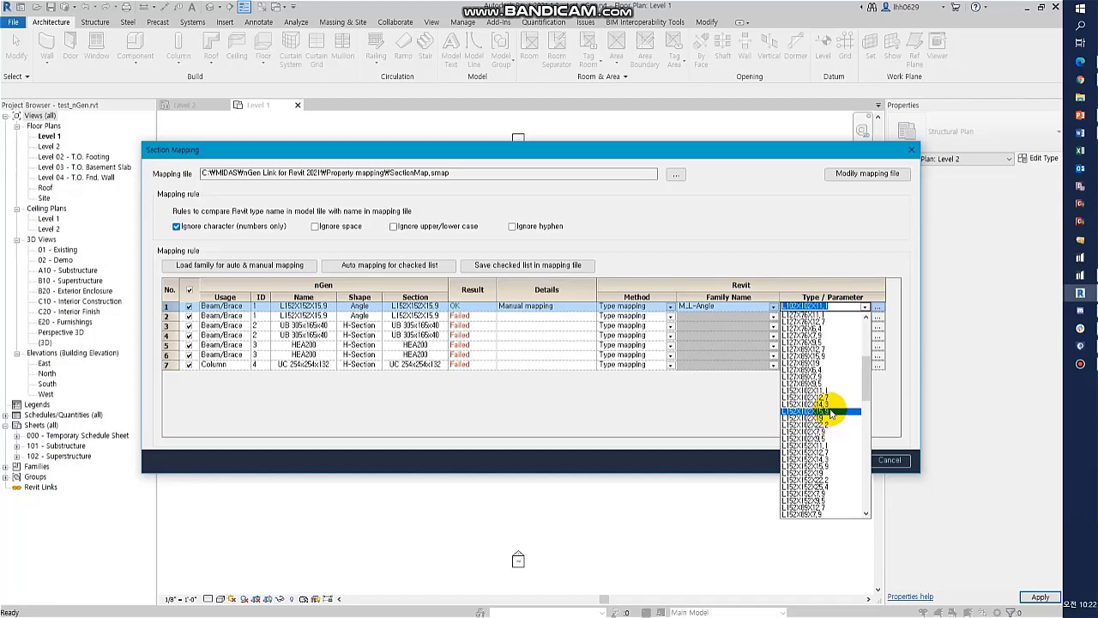
pyautogui.click(828, 466)
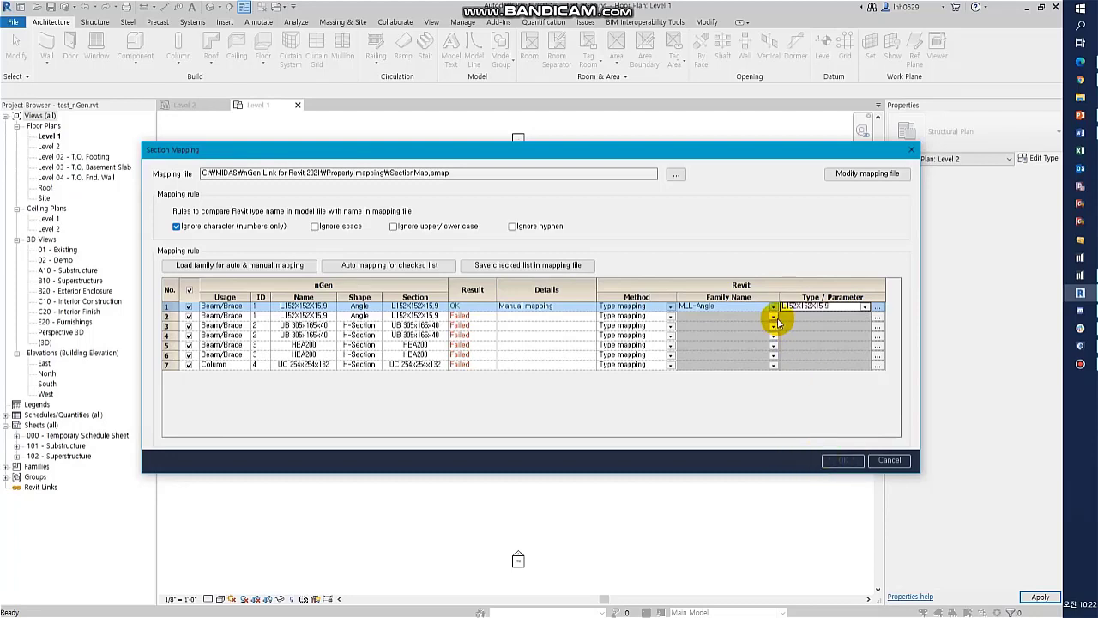
# Map row 2 to the M_L-Angle family with type L152X152X15.9 as well.
pyautogui.click(774, 316)
pyautogui.click(755, 332)
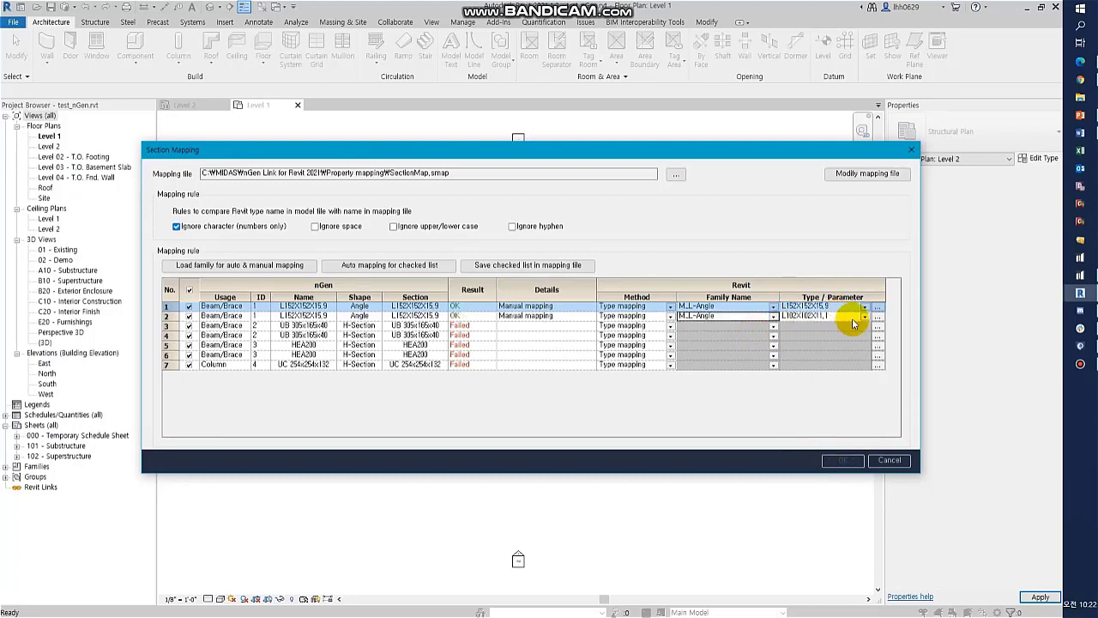
pyautogui.click(865, 316)
pyautogui.scroll(-5, 841, 404)
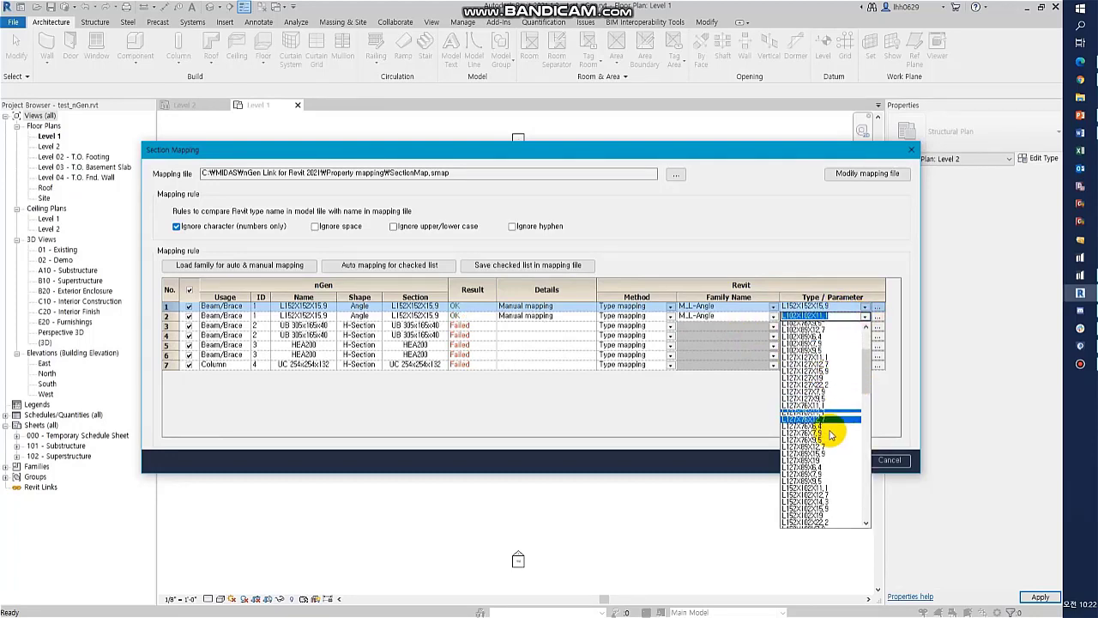
pyautogui.scroll(-3, 826, 468)
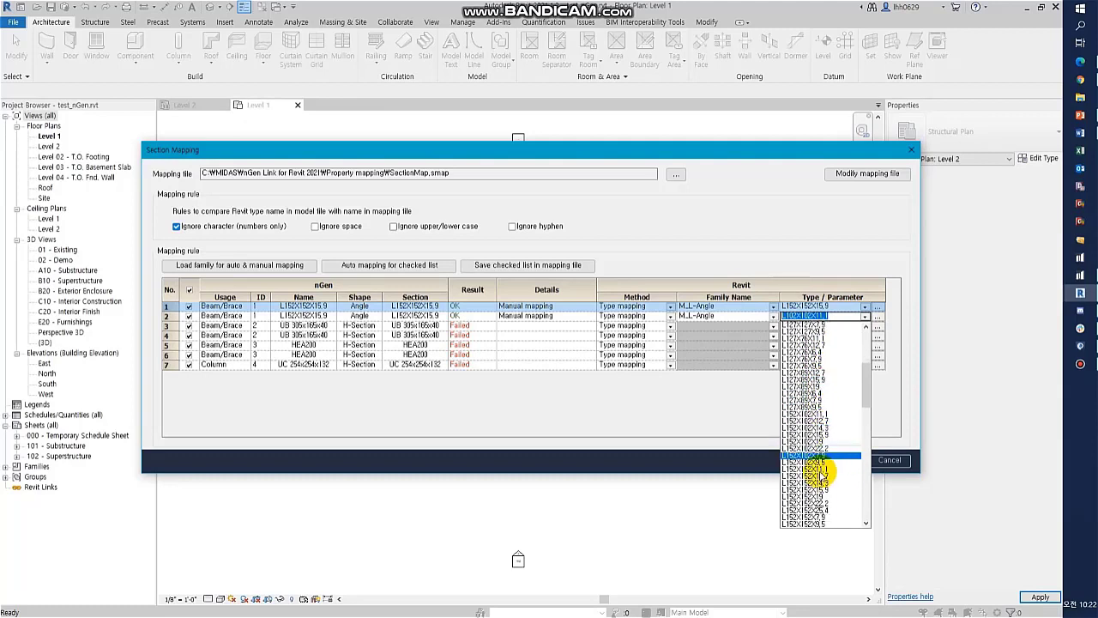
pyautogui.click(826, 490)
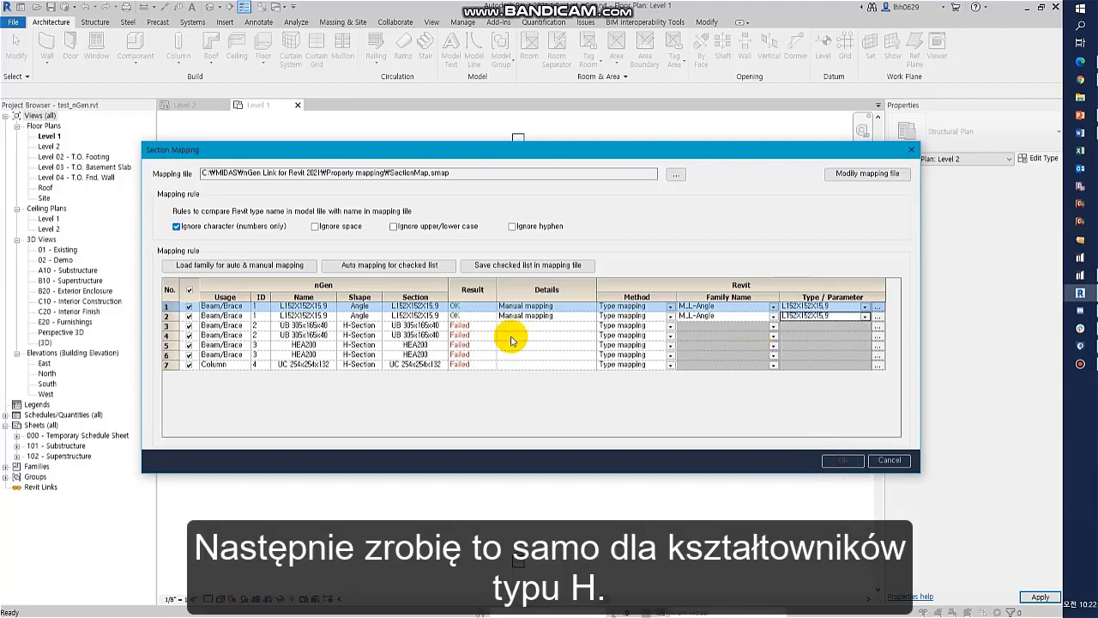
# Browse the English-Imperial family library to the Structural Framing > Steel folder.
pyautogui.click(215, 264)
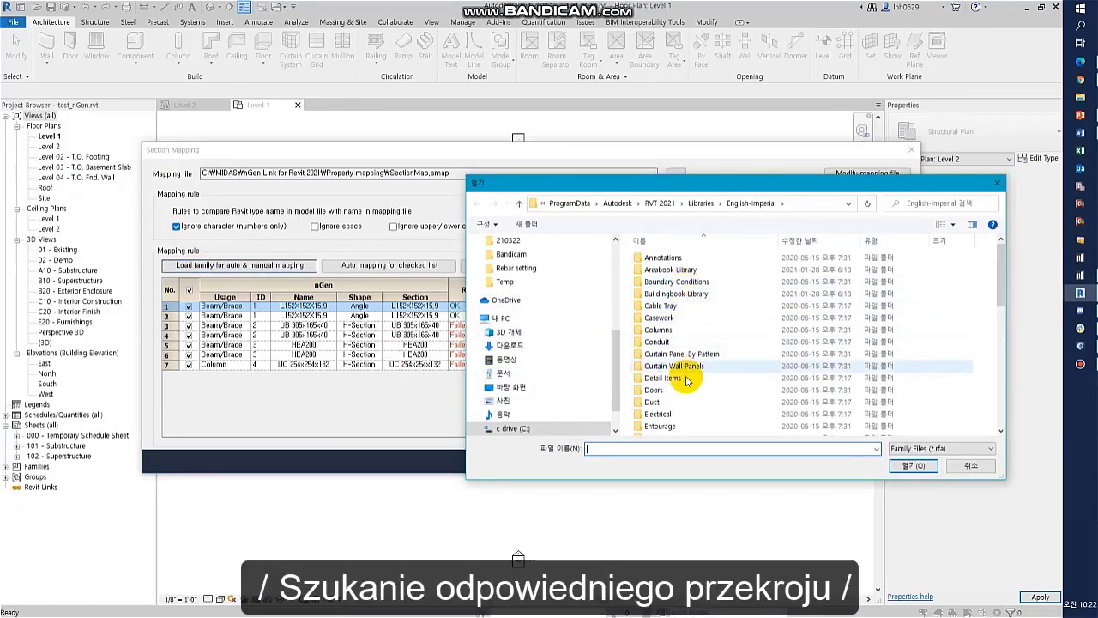
pyautogui.scroll(-5, 684, 373)
pyautogui.scroll(-2, 708, 403)
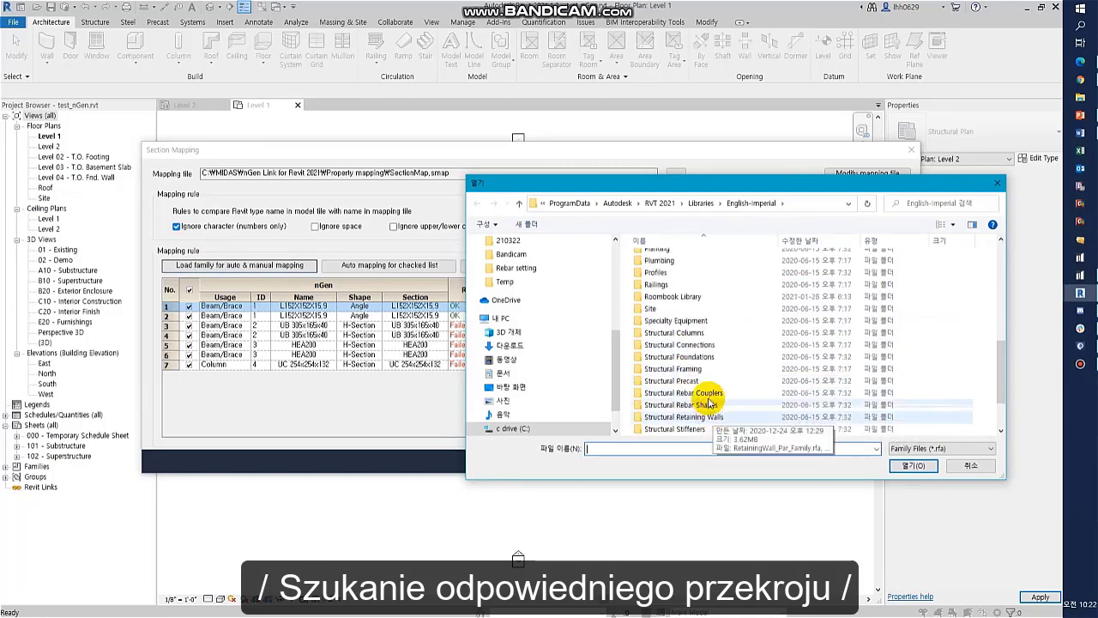
pyautogui.doubleClick(704, 368)
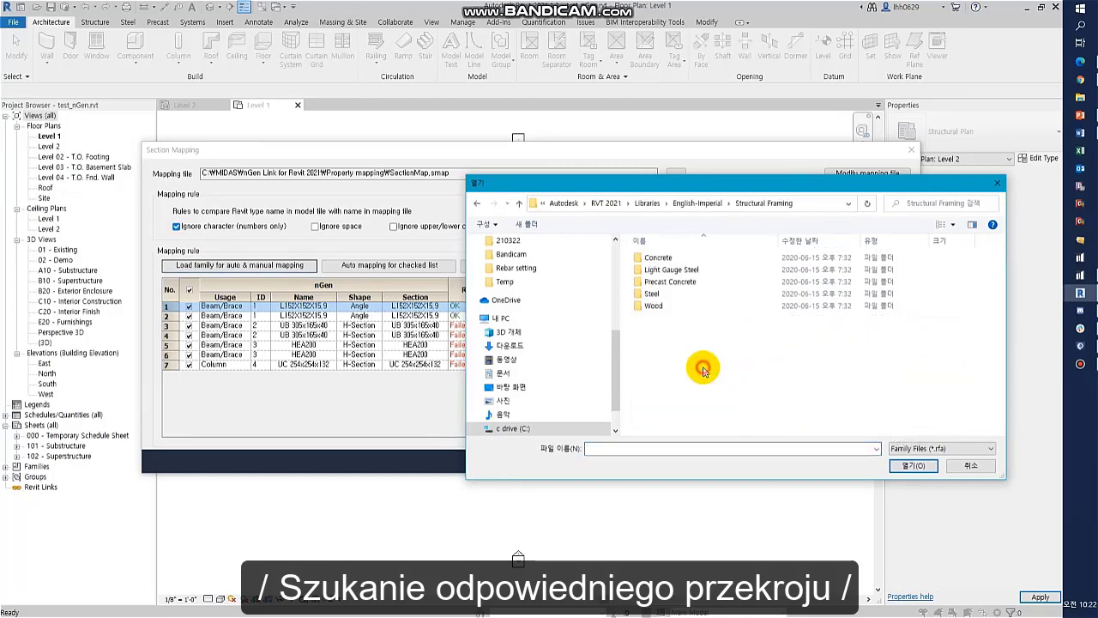
pyautogui.doubleClick(659, 294)
# Load HP Shapes.rfa from the AISC 14.1 steel framing folder.
pyautogui.scroll(-2, 709, 382)
pyautogui.scroll(-4, 712, 397)
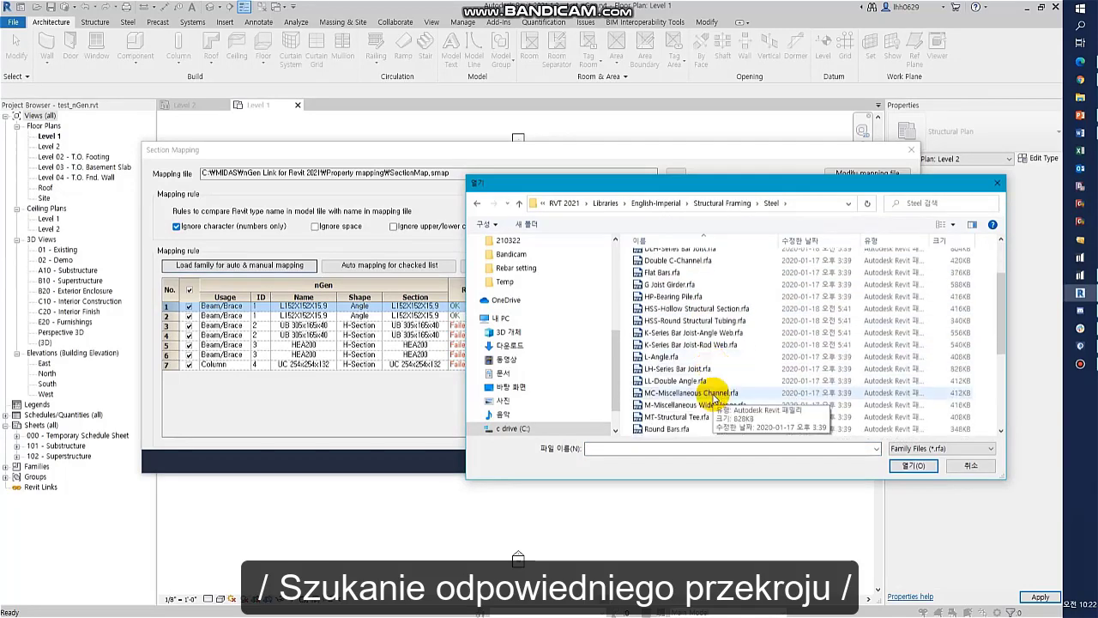
pyautogui.scroll(-2, 713, 398)
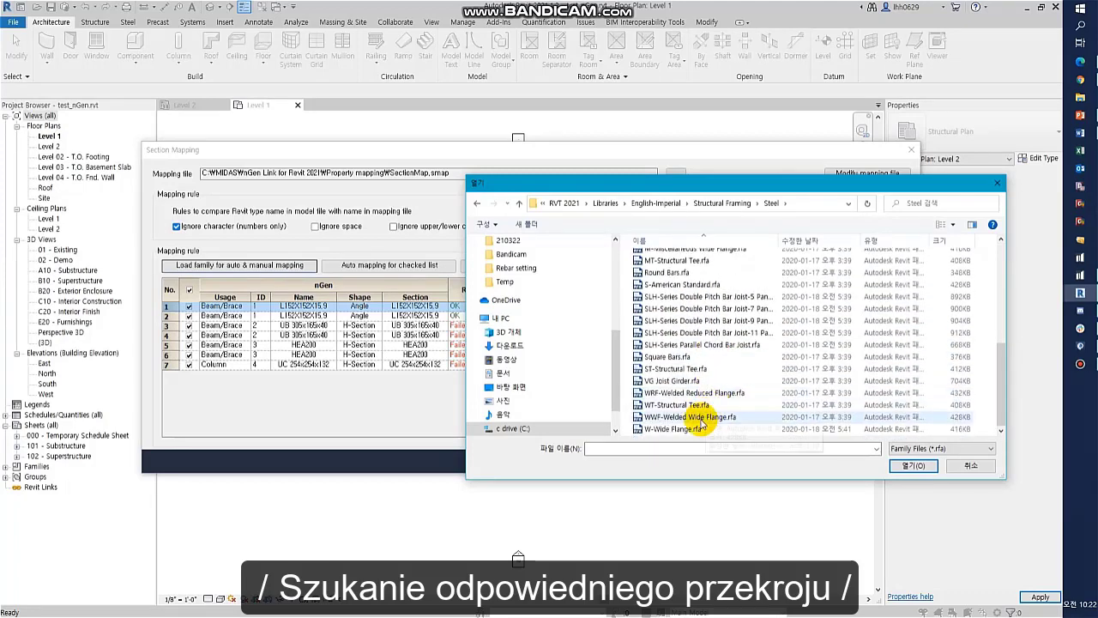
pyautogui.scroll(2, 696, 428)
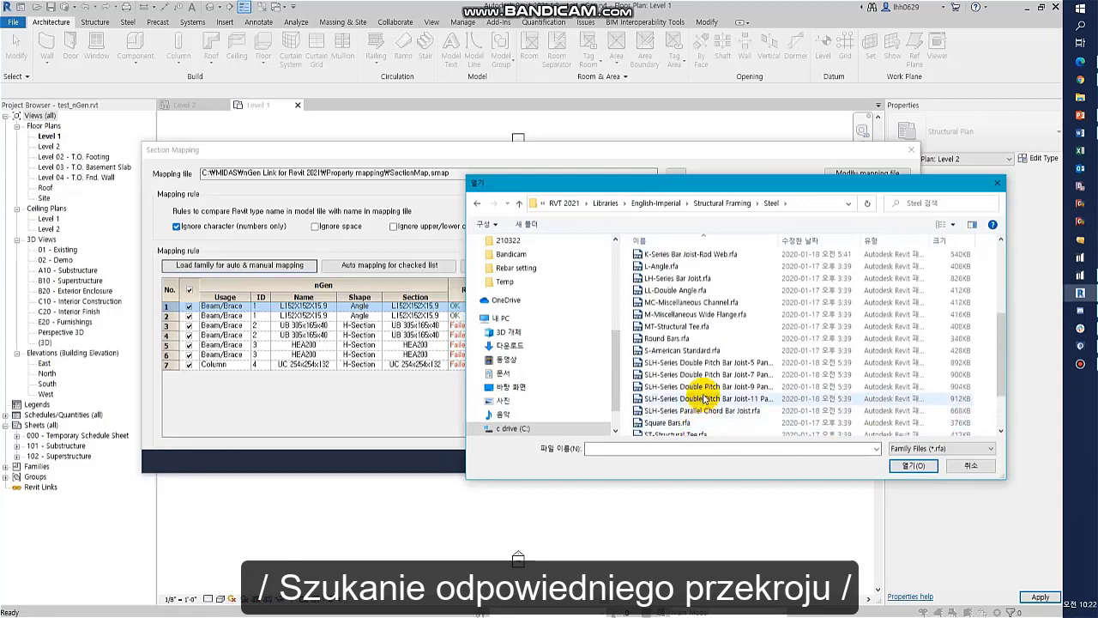
pyautogui.scroll(3, 704, 398)
pyautogui.scroll(2, 704, 399)
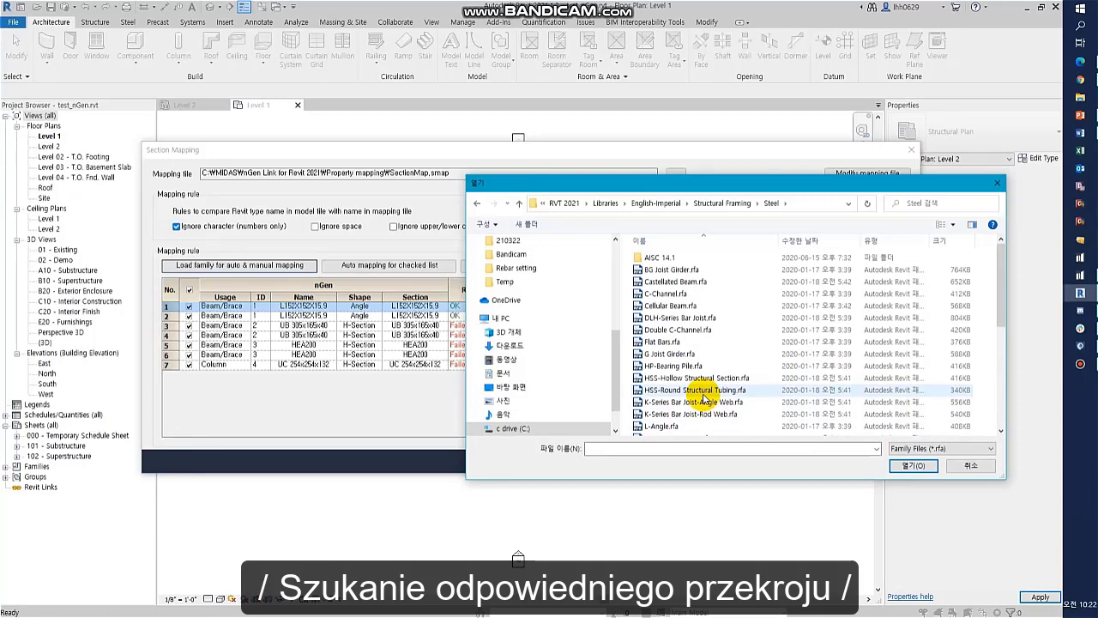
pyautogui.doubleClick(674, 257)
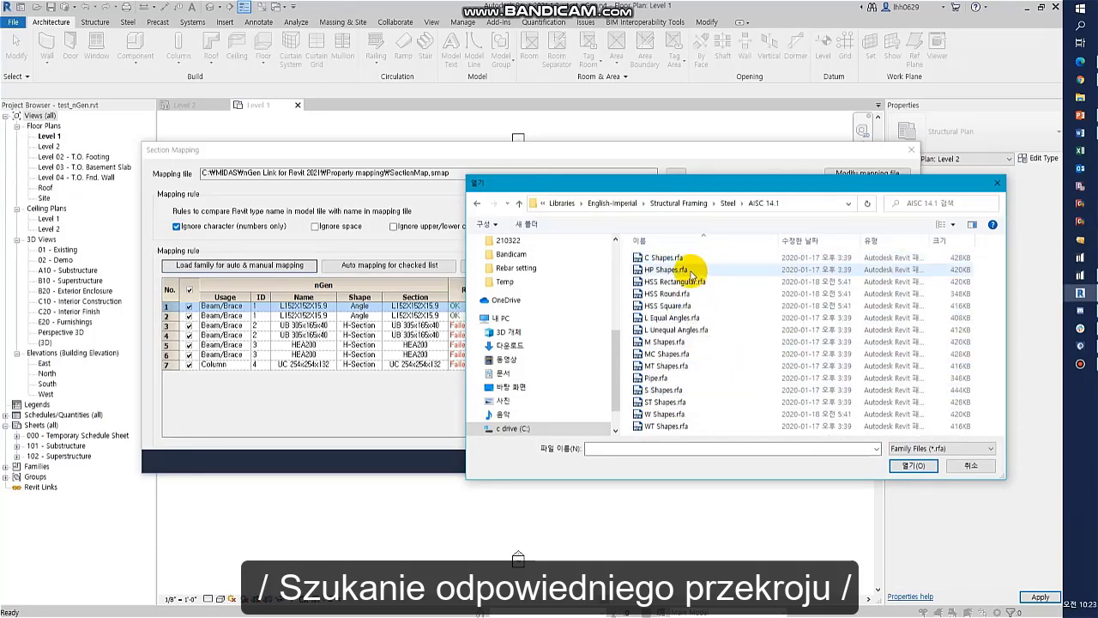
pyautogui.click(693, 272)
pyautogui.doubleClick(693, 272)
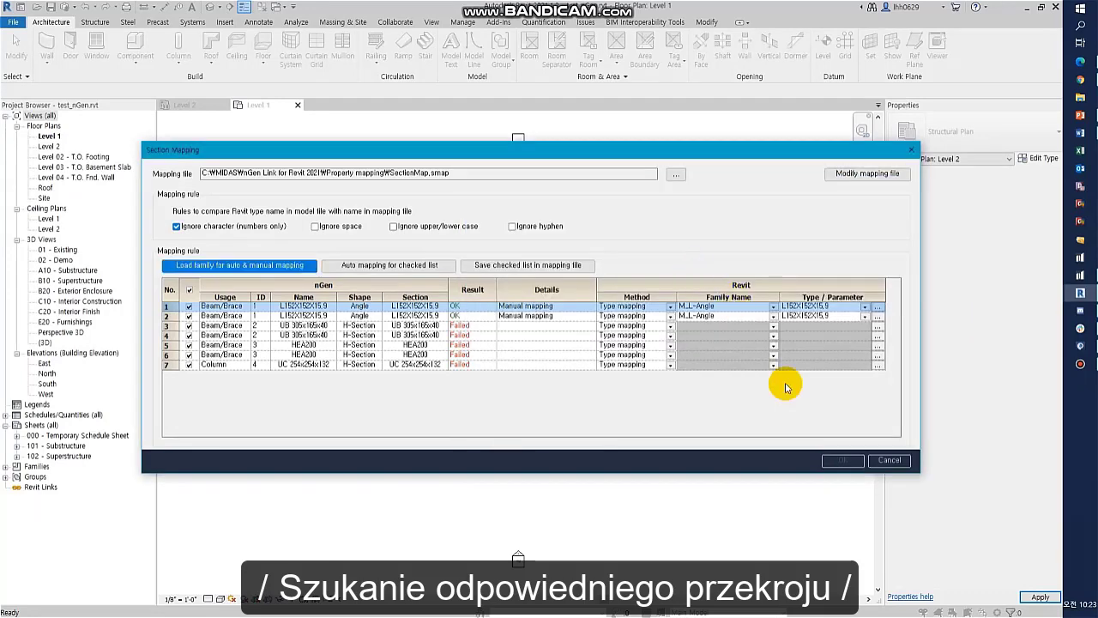
# Map row 3 (UB 305x165x40) to an HP Shapes type, then reopen the family library browser.
pyautogui.click(773, 330)
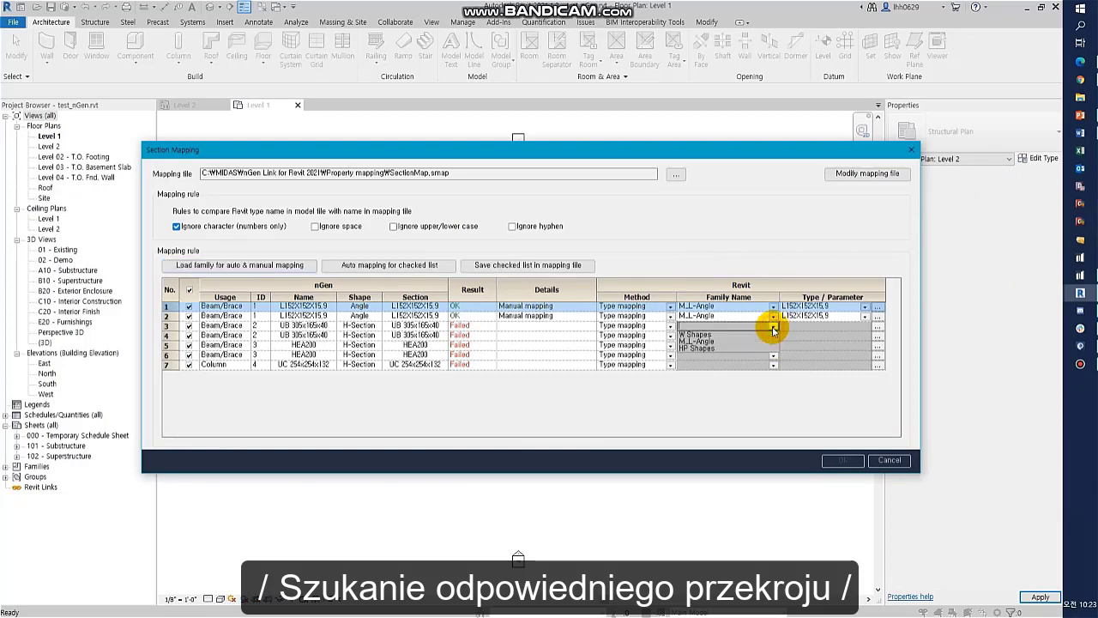
pyautogui.click(712, 343)
pyautogui.click(826, 327)
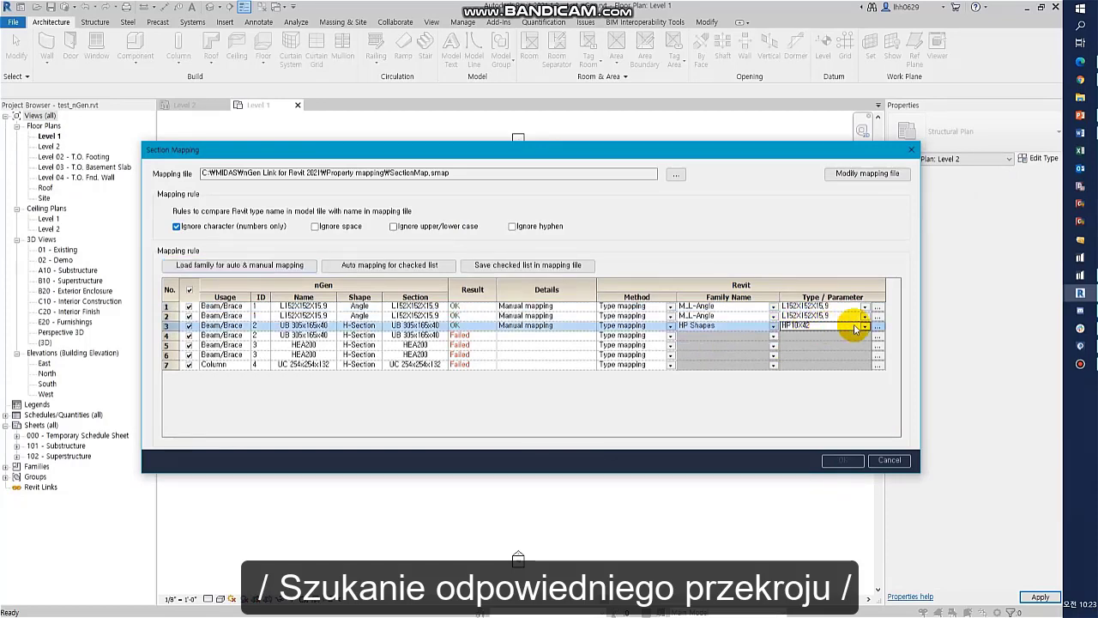
pyautogui.click(865, 327)
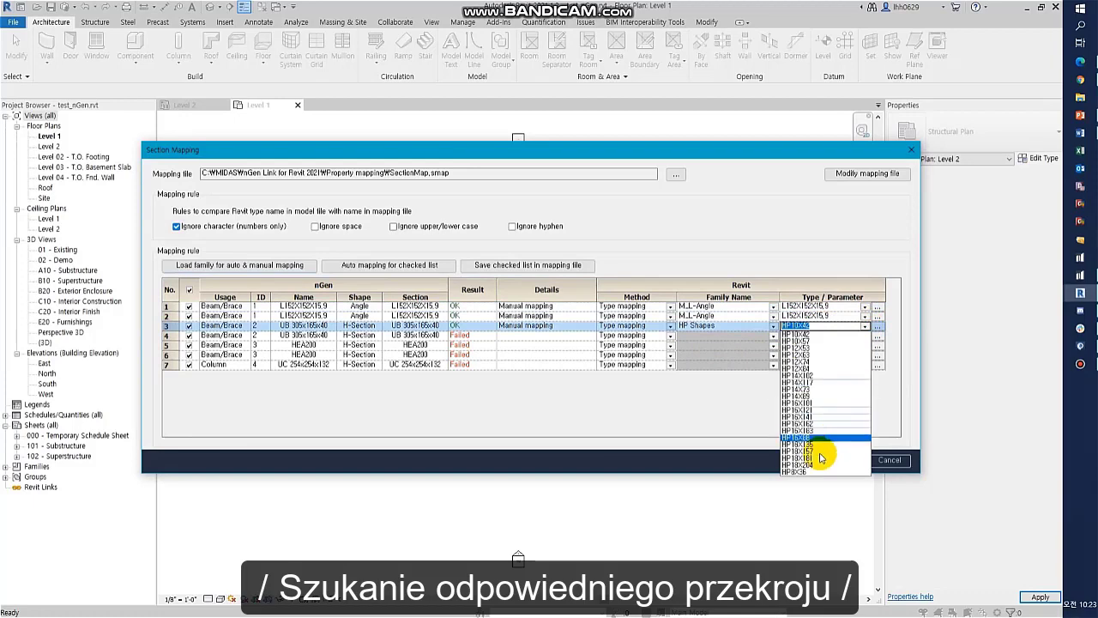
pyautogui.click(812, 398)
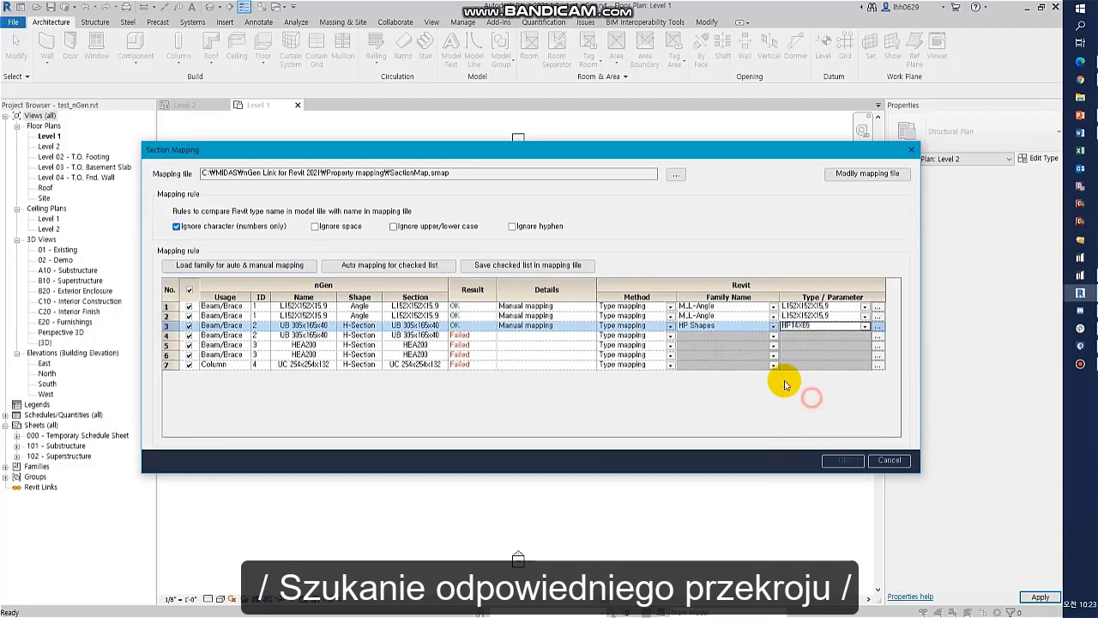
pyautogui.click(248, 264)
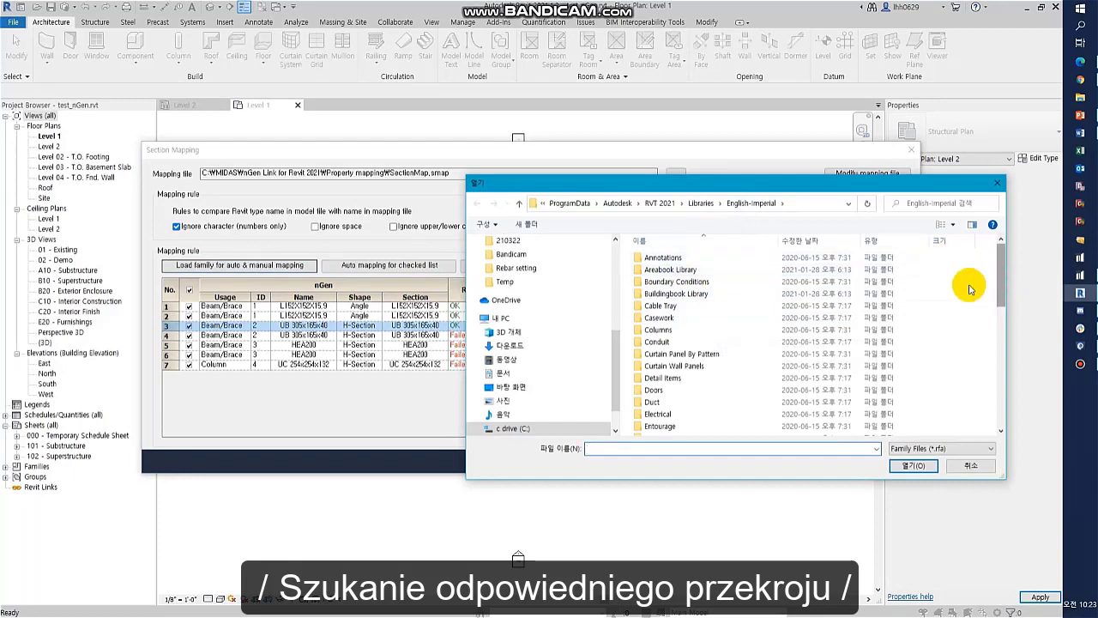
# Load UB-Universal Beam.rfa from Libraries > English > Structural Framing > Steel.
pyautogui.click(723, 204)
pyautogui.click(701, 204)
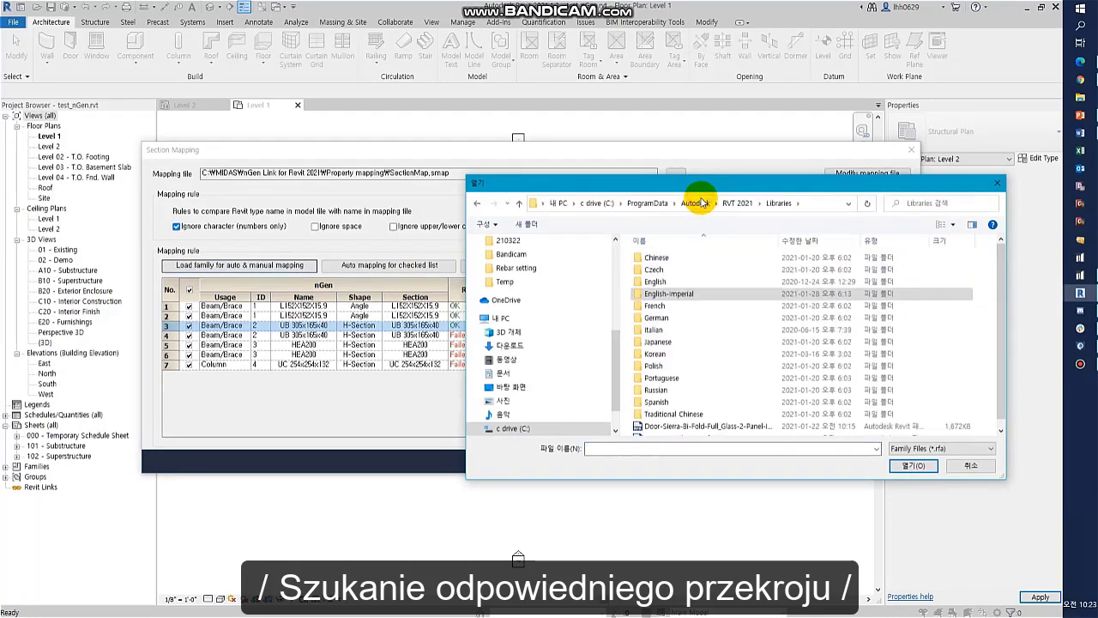
pyautogui.doubleClick(666, 283)
pyautogui.scroll(-4, 721, 412)
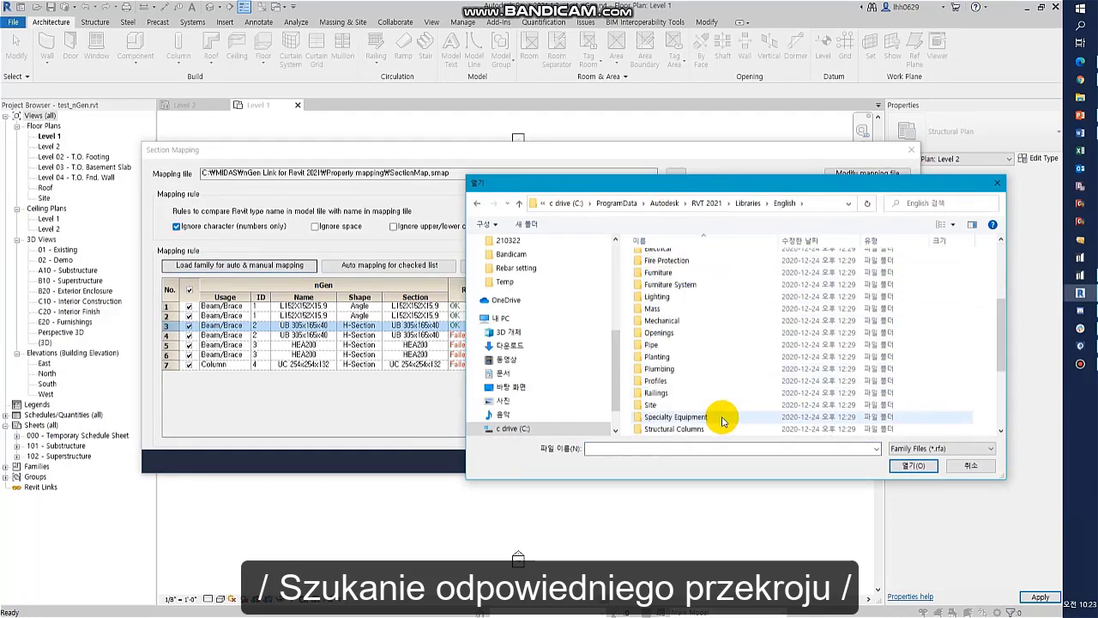
pyautogui.scroll(-2, 703, 399)
pyautogui.click(698, 395)
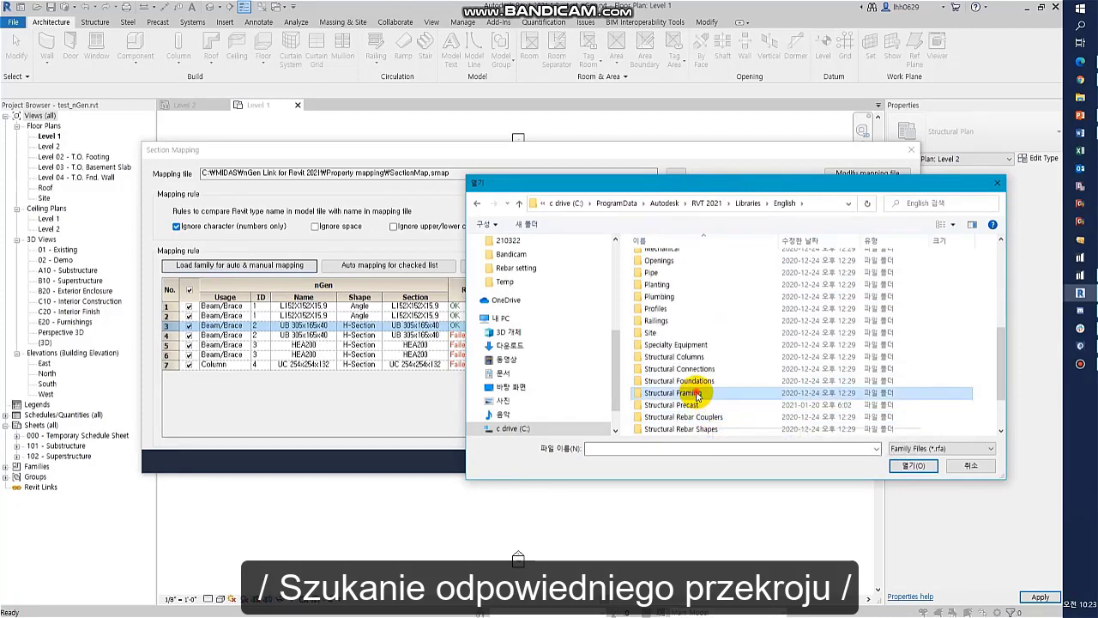
pyautogui.doubleClick(698, 393)
pyautogui.doubleClick(661, 295)
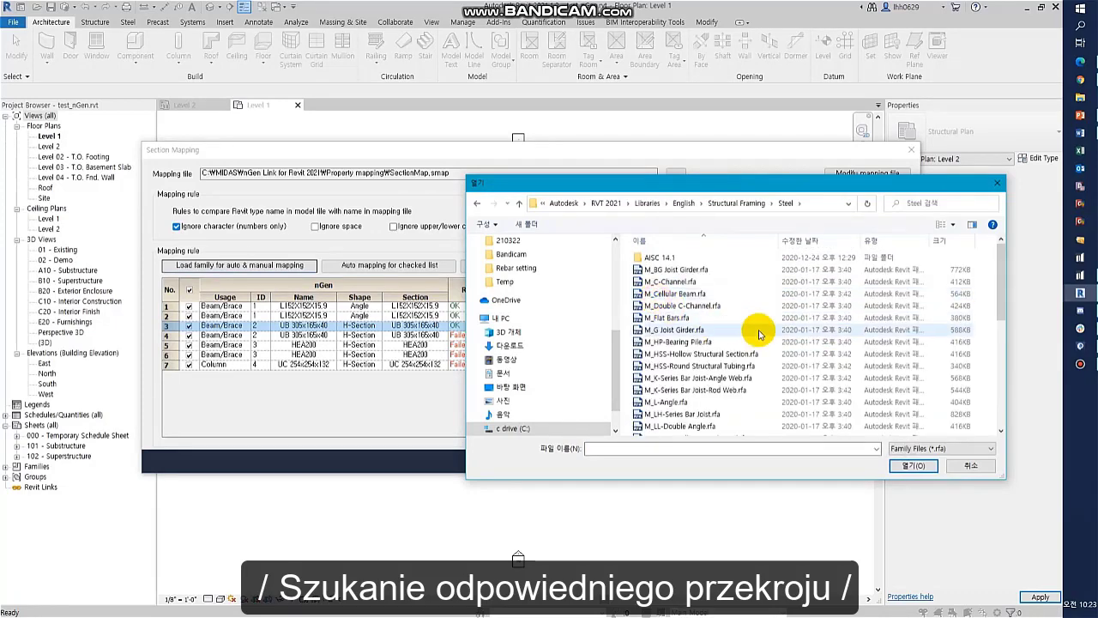
pyautogui.scroll(-7, 760, 335)
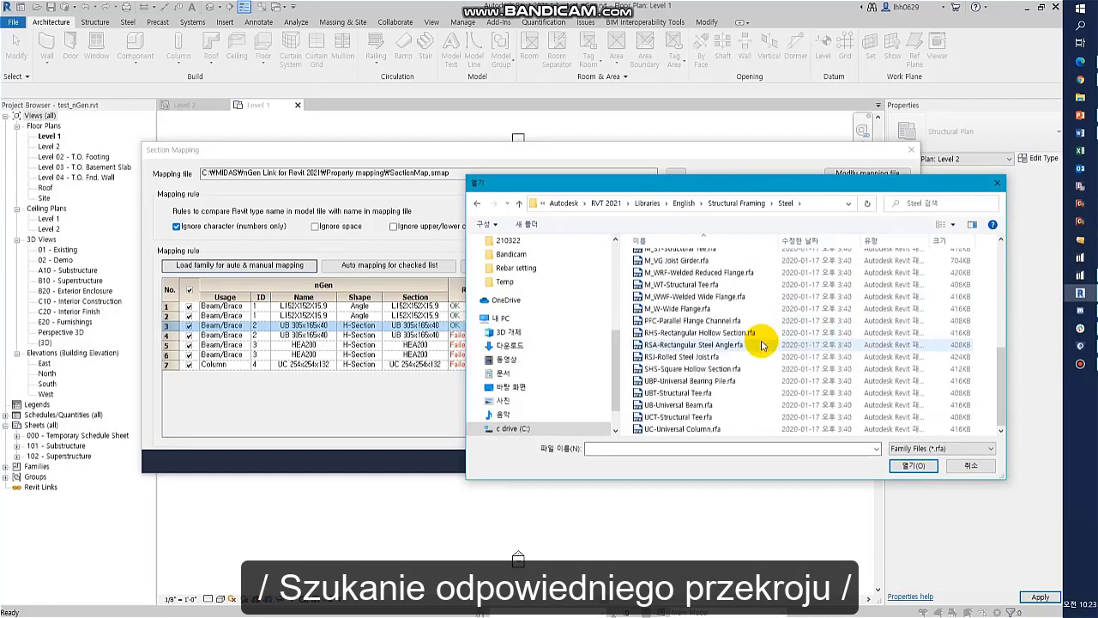
pyautogui.click(678, 406)
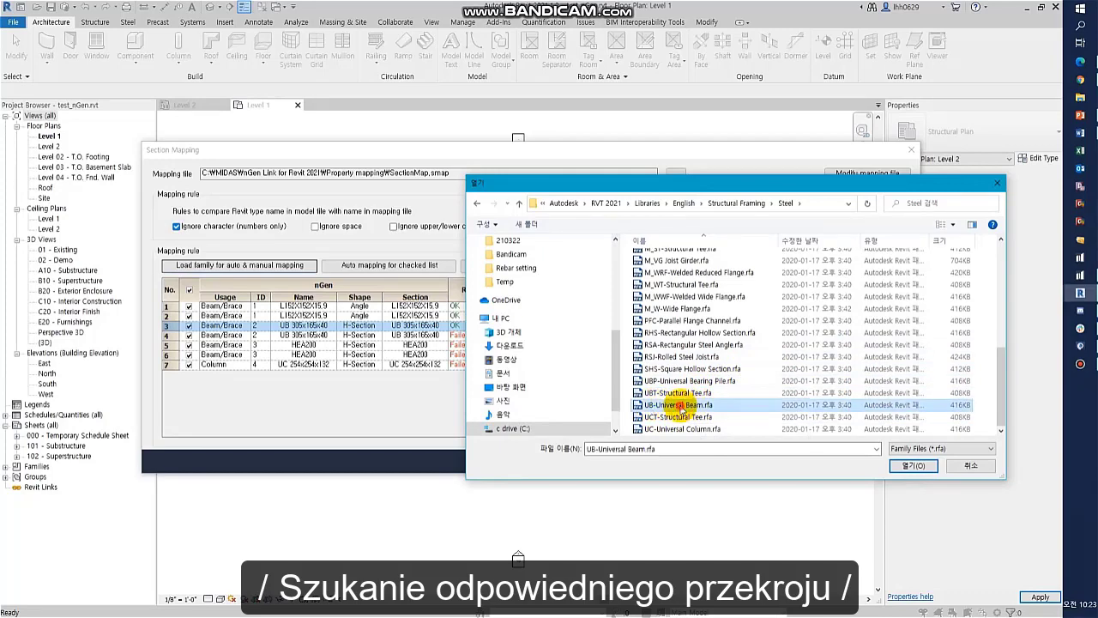
pyautogui.doubleClick(679, 406)
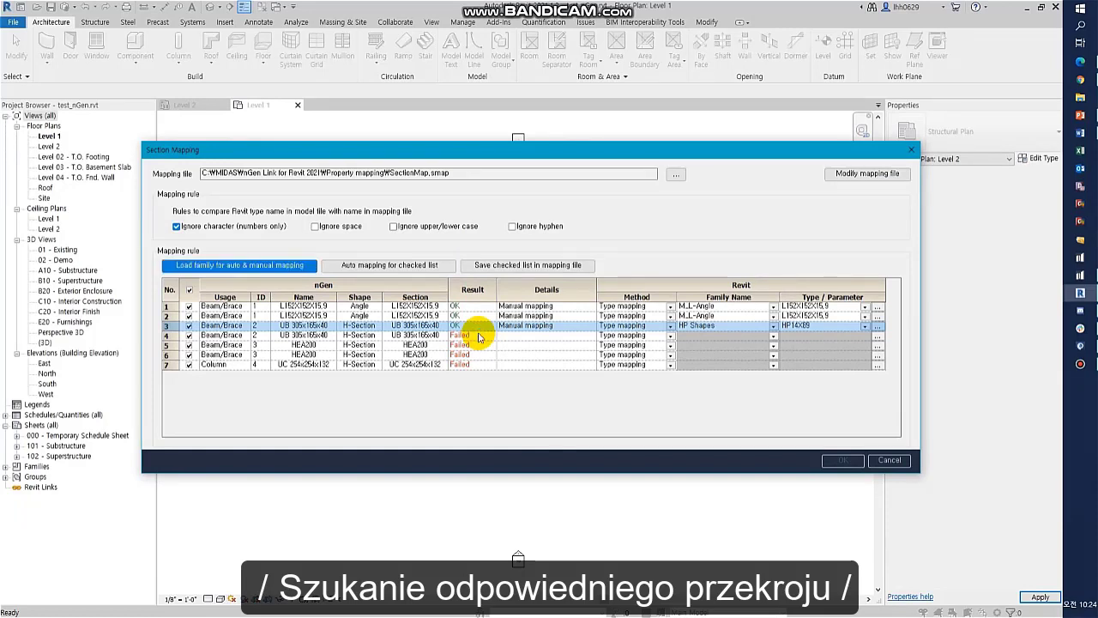
# Assign UB-Universal Beam type 305x165x40UB to mapping rows 3 and 4.
pyautogui.click(777, 329)
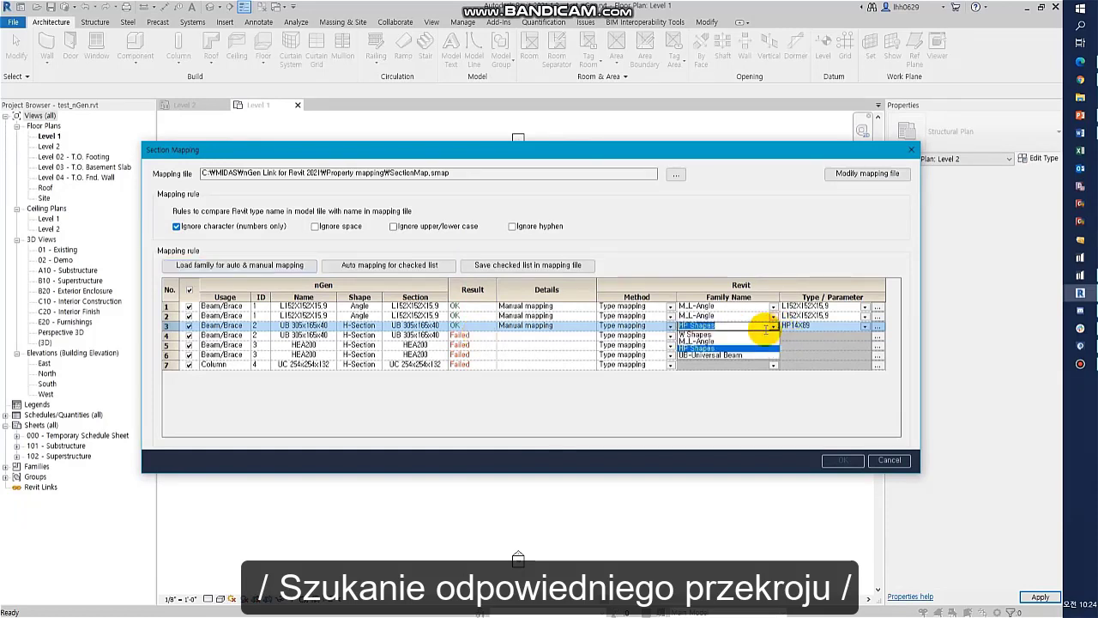
pyautogui.click(723, 352)
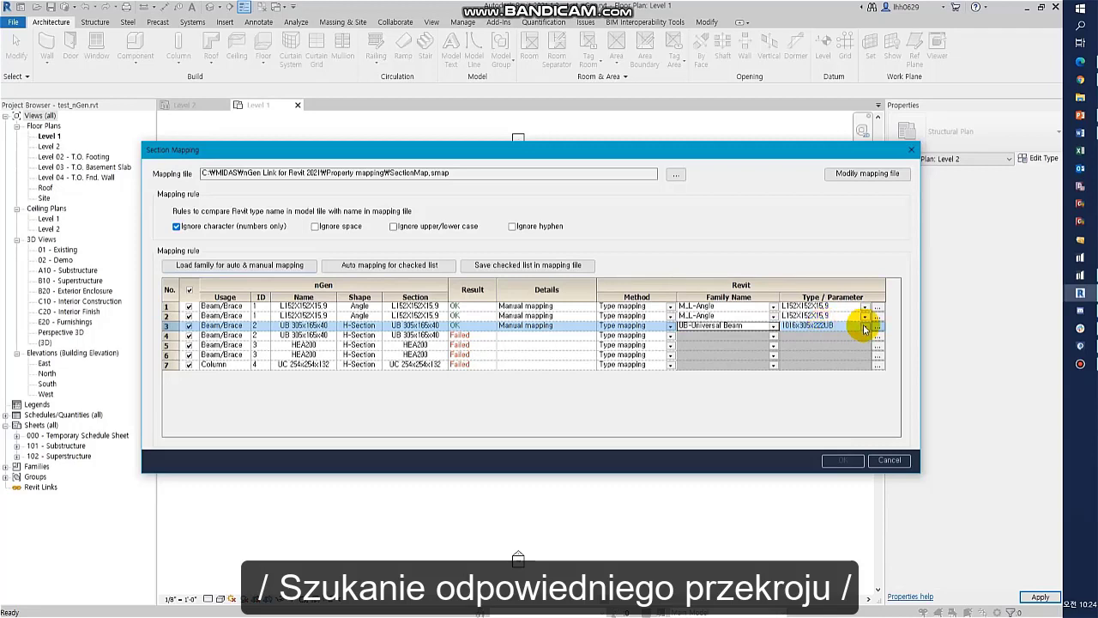
pyautogui.click(865, 327)
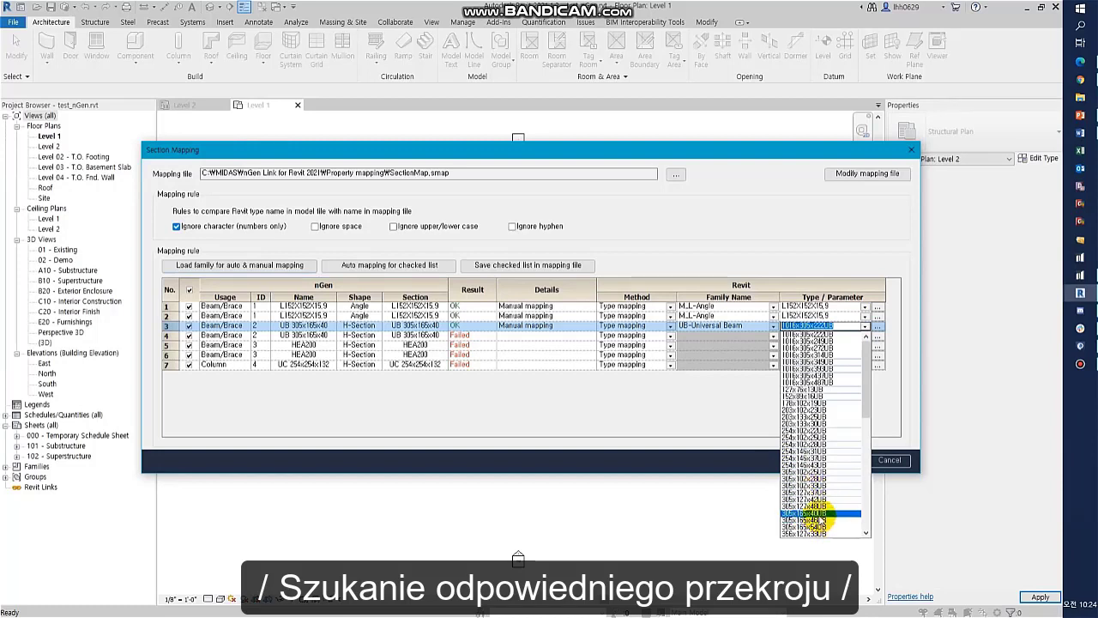
pyautogui.click(822, 516)
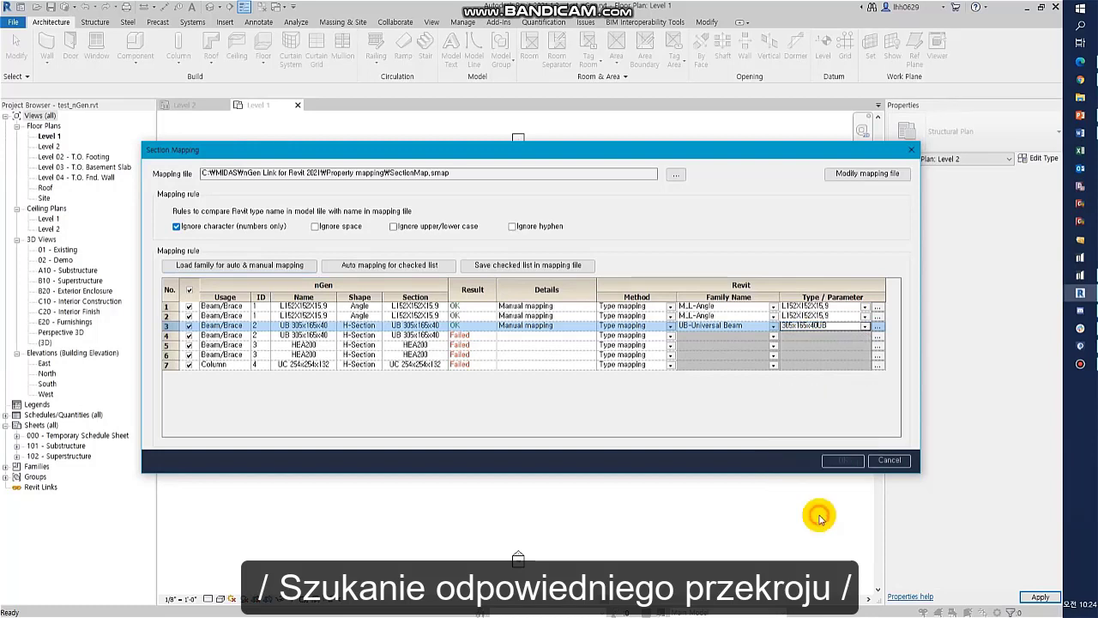
pyautogui.click(774, 335)
pyautogui.click(729, 365)
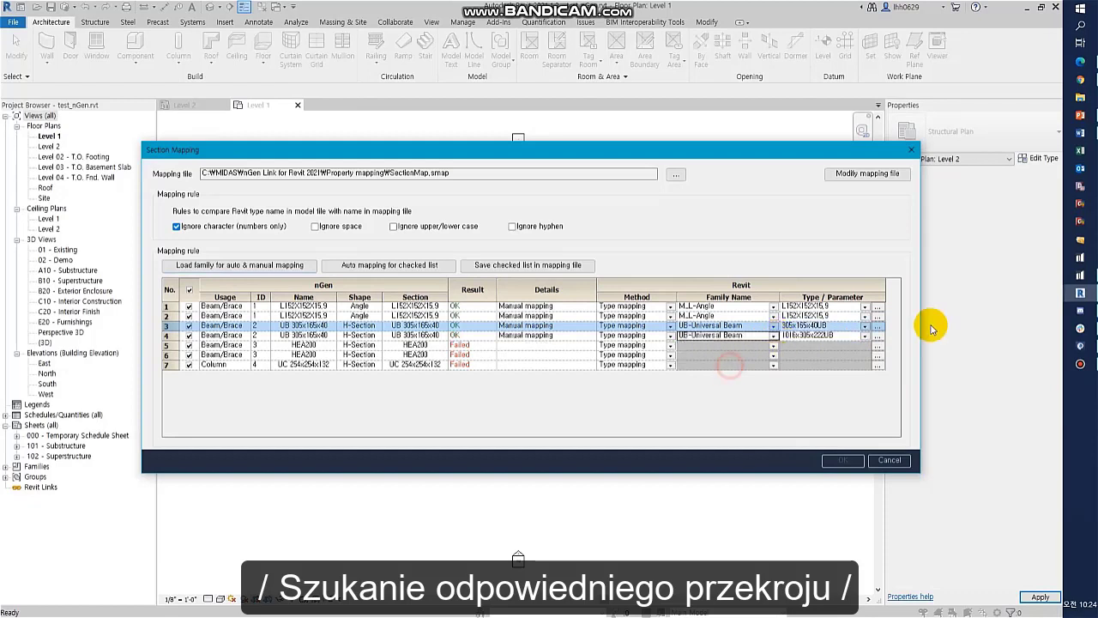
pyautogui.click(865, 335)
pyautogui.moveTo(863, 373); pyautogui.dragTo(865, 406)
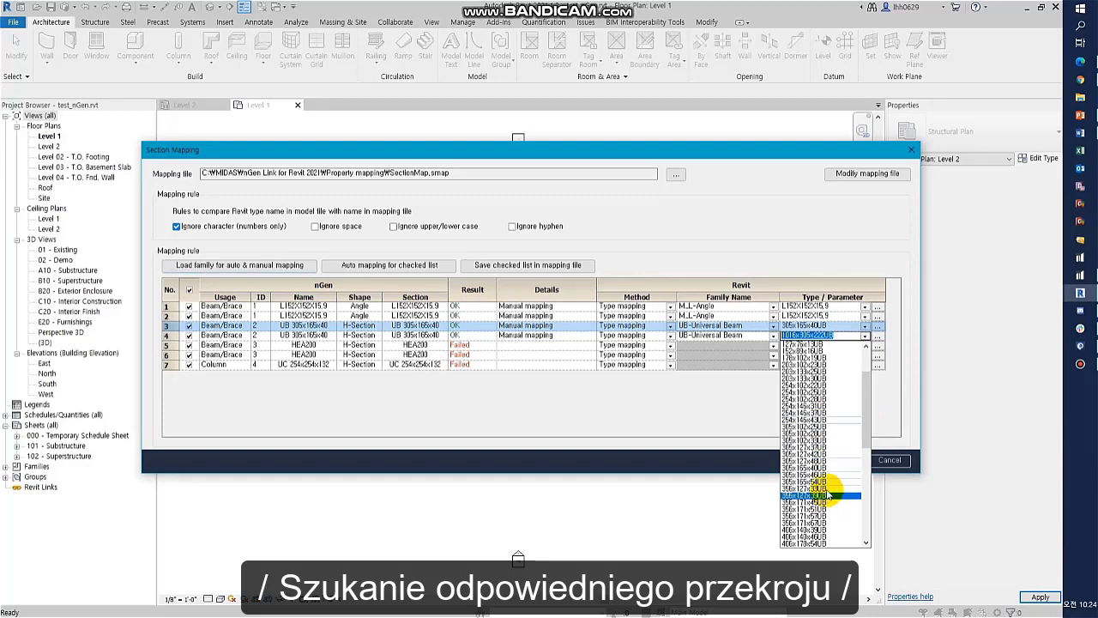
pyautogui.click(822, 468)
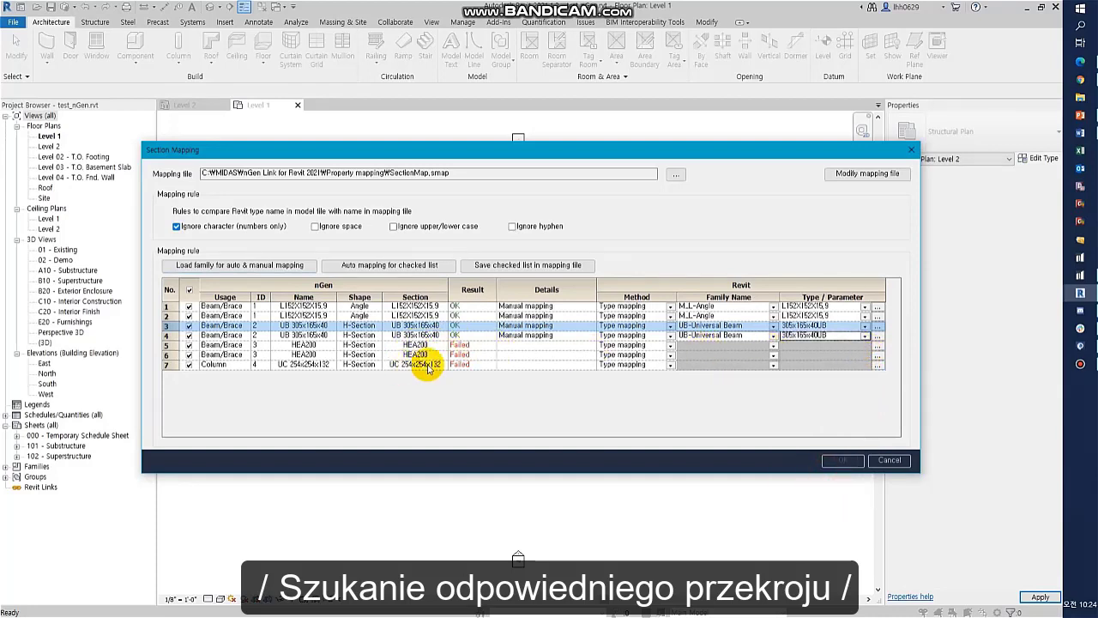
# Map row 5 (HEA200) to UB-Universal Beam type 127x76x13UB.
pyautogui.click(773, 345)
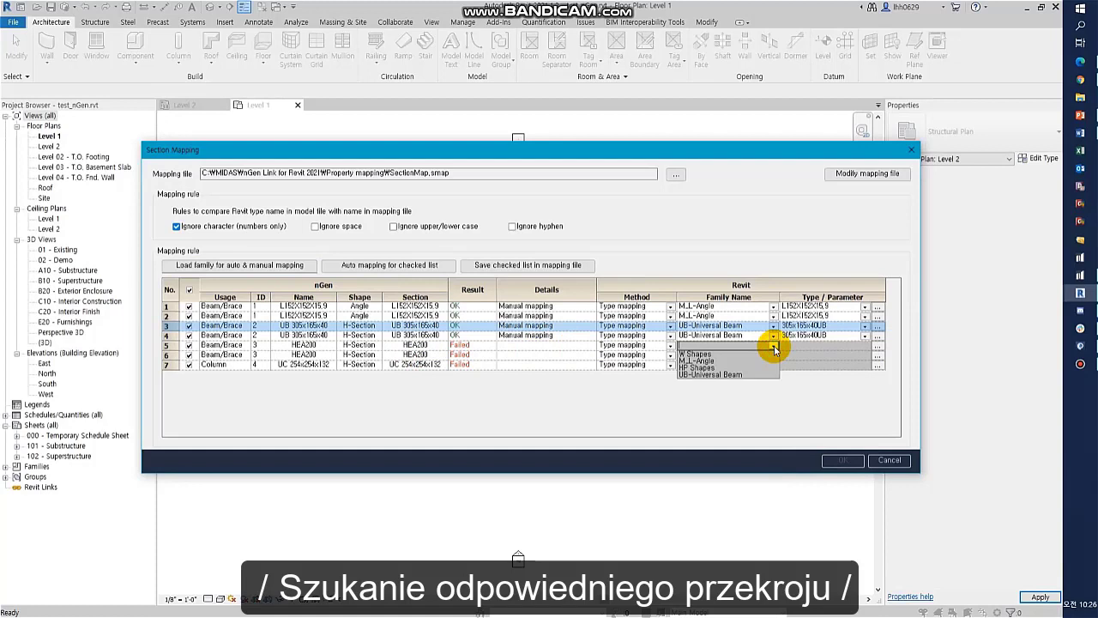
pyautogui.click(724, 375)
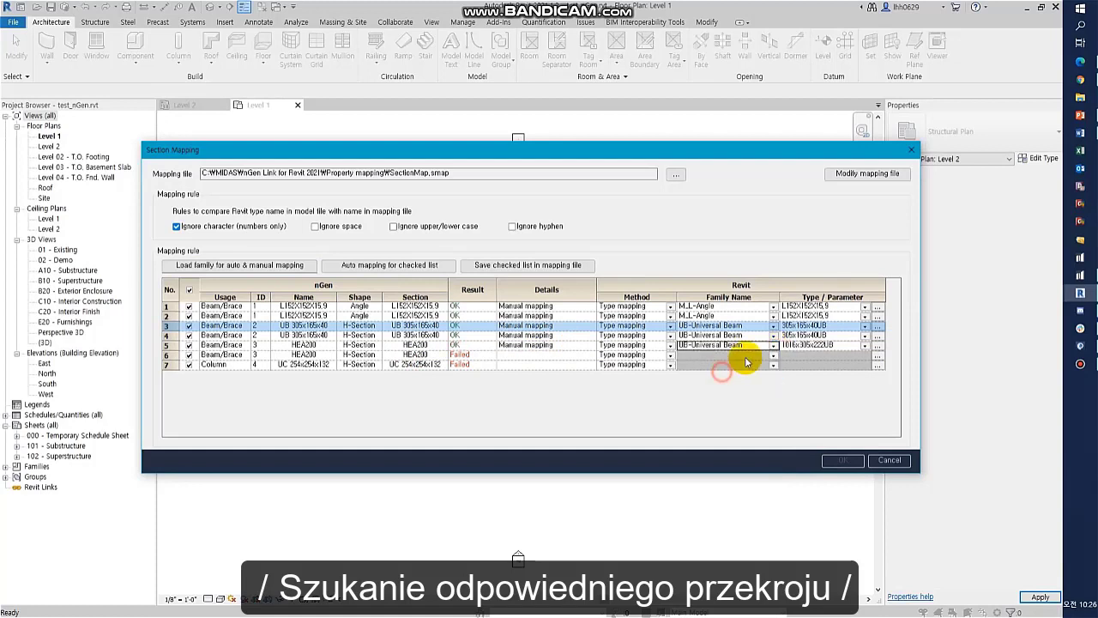
pyautogui.click(863, 345)
pyautogui.moveTo(873, 400); pyautogui.dragTo(874, 490)
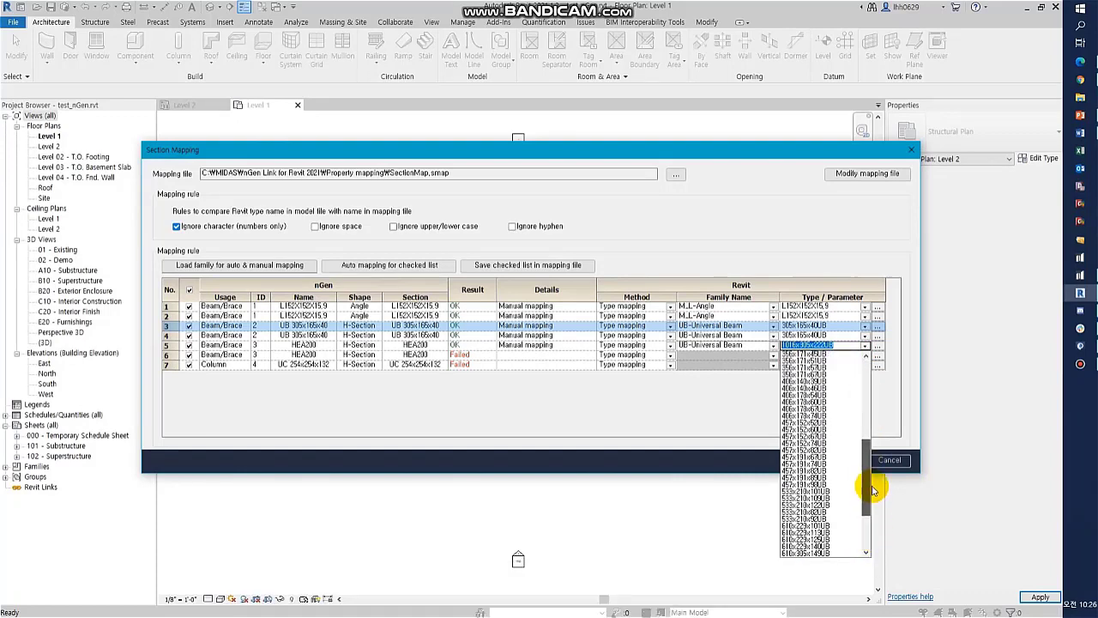
pyautogui.scroll(3, 854, 445)
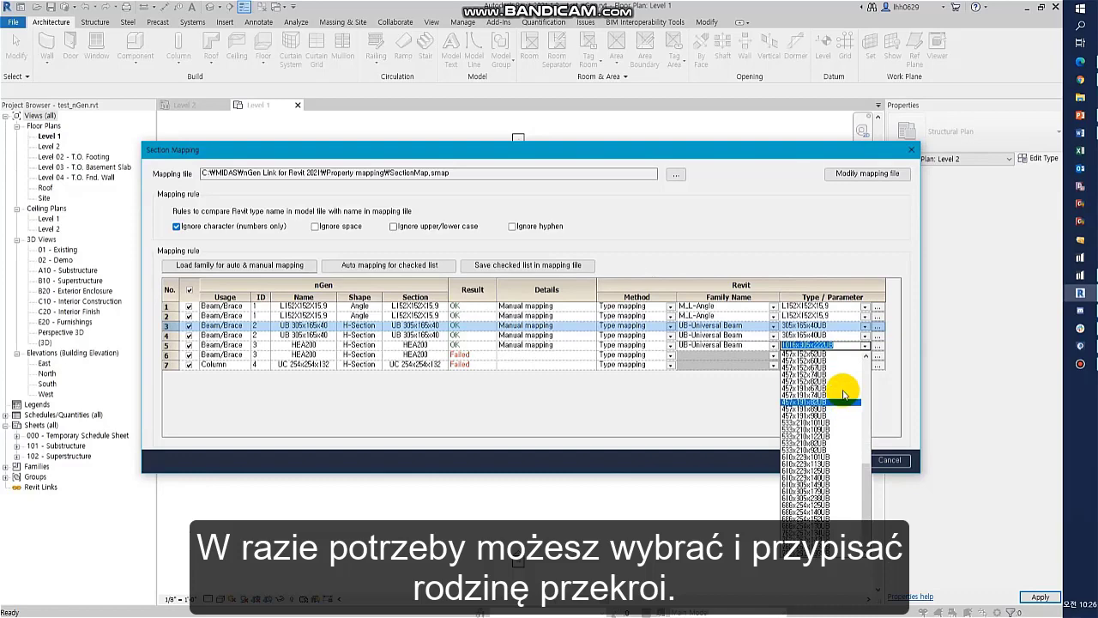
pyautogui.moveTo(867, 452); pyautogui.dragTo(869, 356)
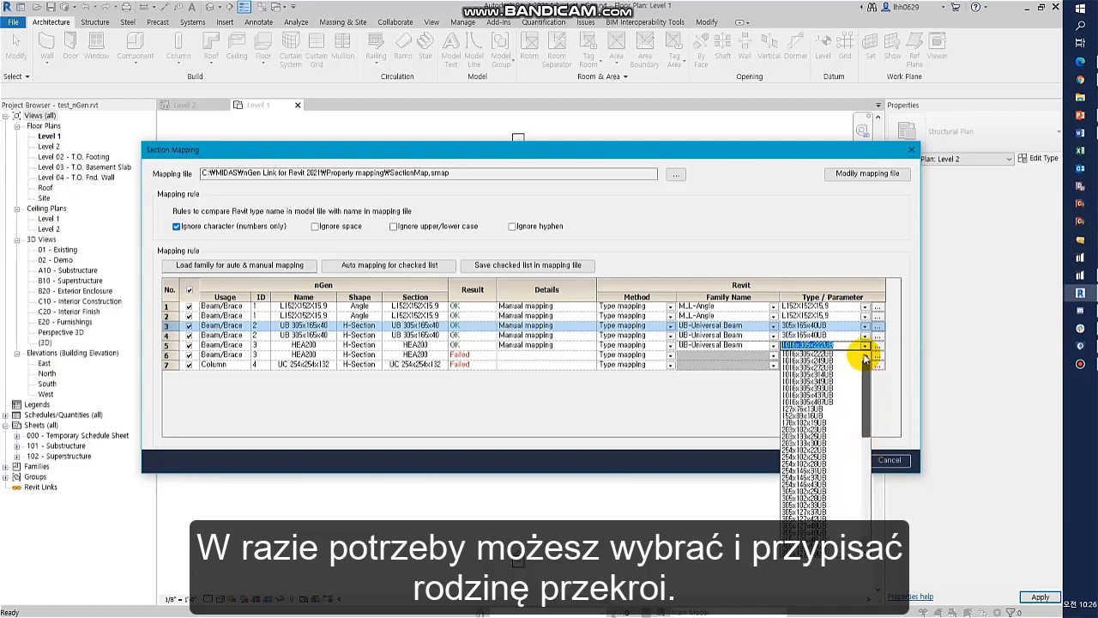
pyautogui.click(820, 409)
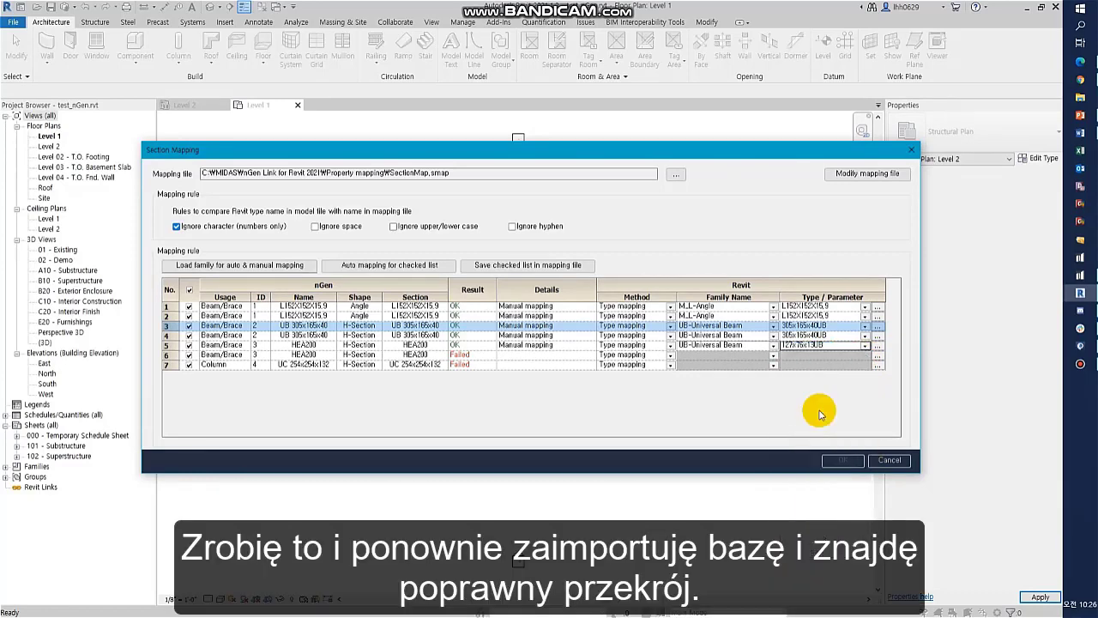
# Map row 6 (HEA200) to UB-Universal Beam 127x76x13UB and reopen the family browser.
pyautogui.click(757, 357)
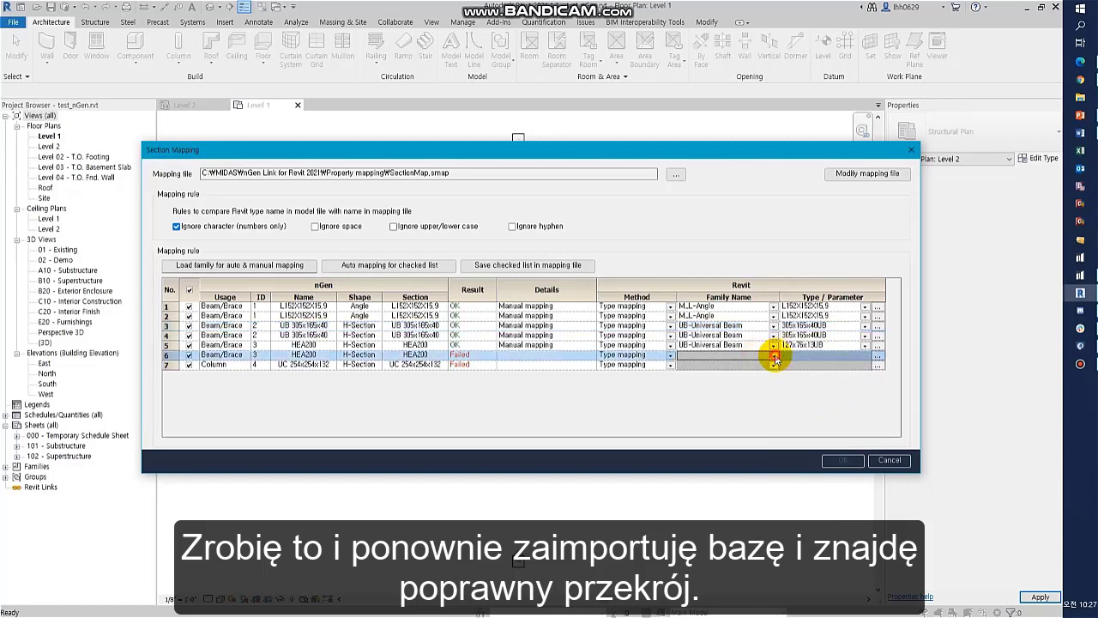
pyautogui.click(774, 357)
pyautogui.click(739, 386)
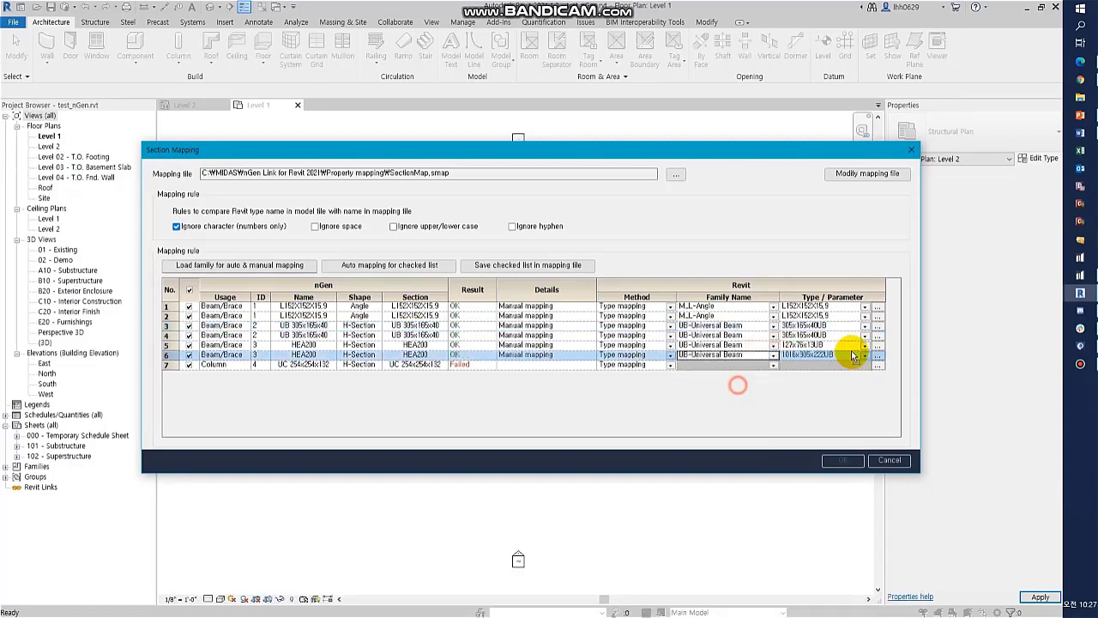
pyautogui.click(866, 358)
pyautogui.click(866, 358)
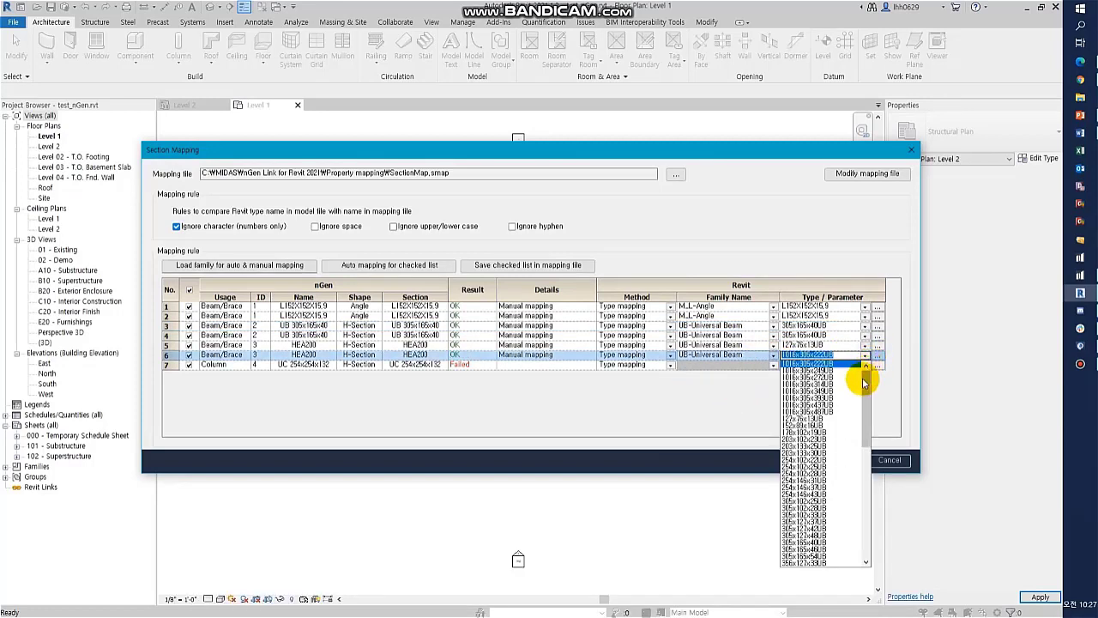
pyautogui.click(833, 418)
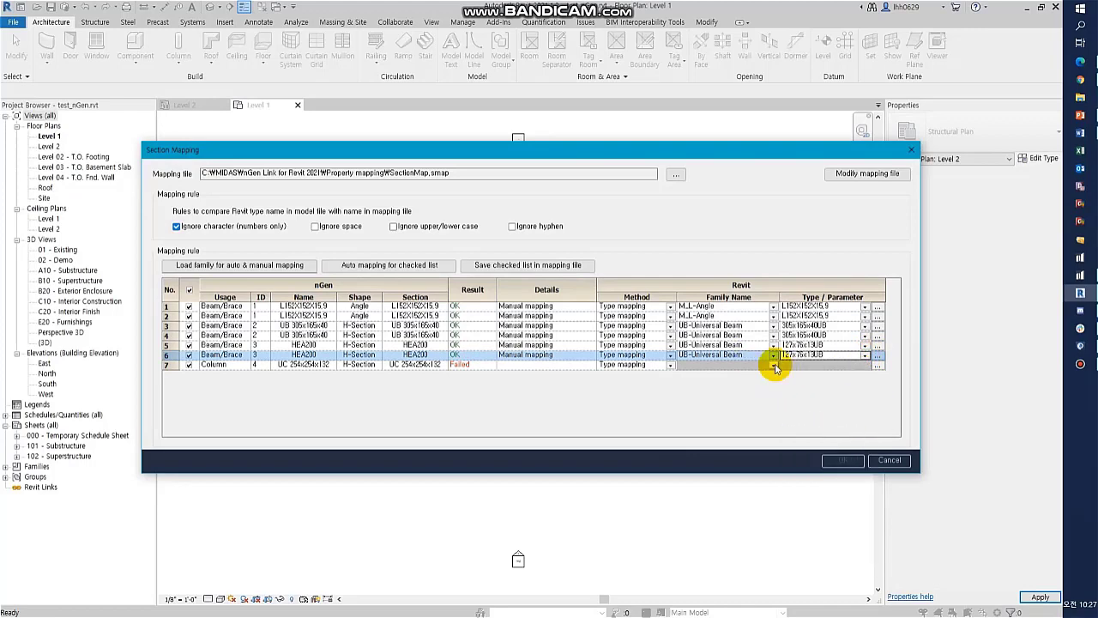
pyautogui.click(296, 265)
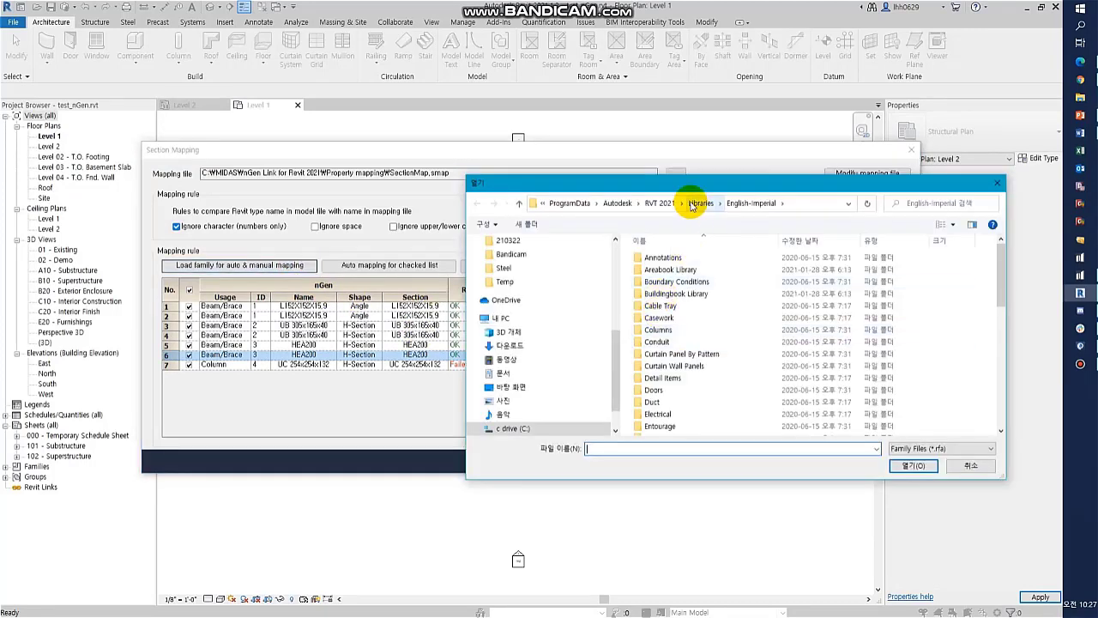
# Load the UC-Universal Column family from English > Structural Columns > Steel.
pyautogui.click(691, 204)
pyautogui.doubleClick(657, 282)
pyautogui.scroll(-1, 744, 409)
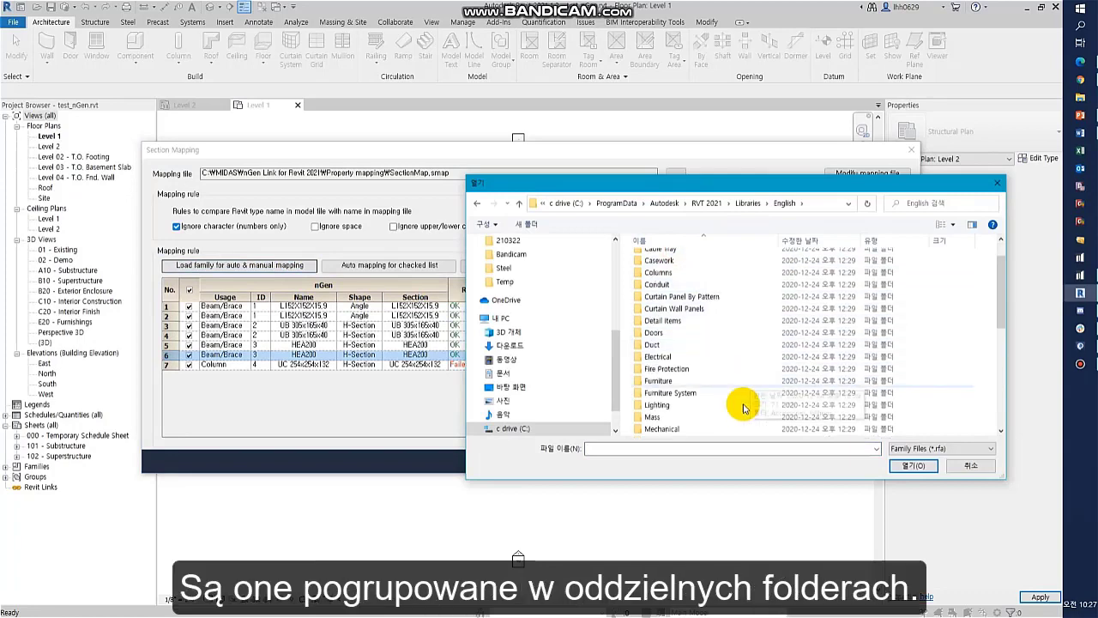
pyautogui.scroll(-4, 729, 404)
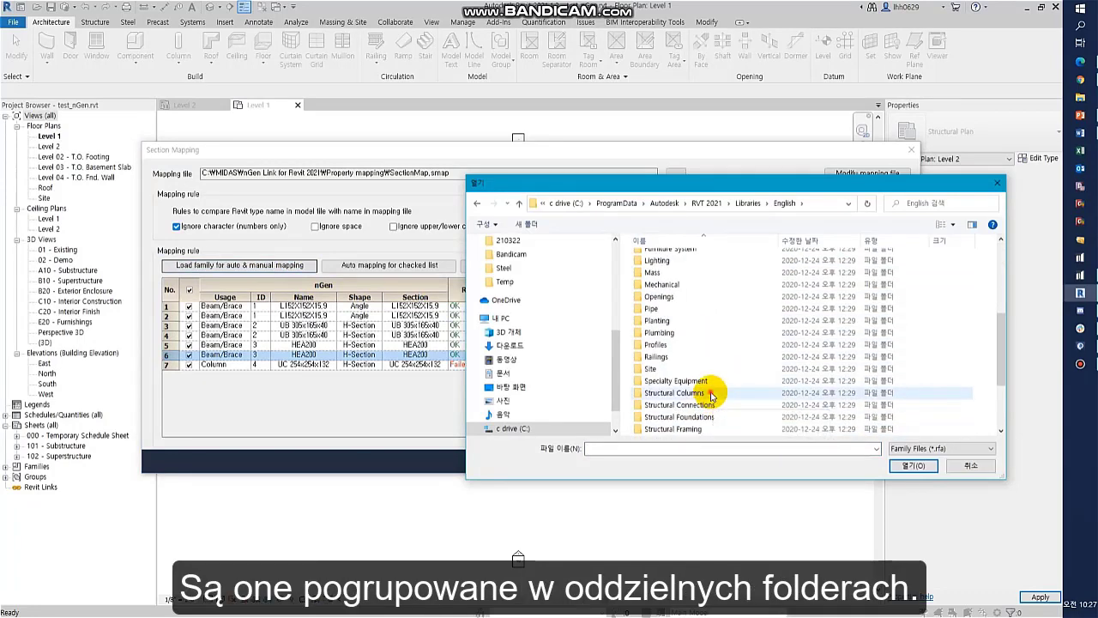
pyautogui.doubleClick(711, 395)
pyautogui.doubleClick(674, 298)
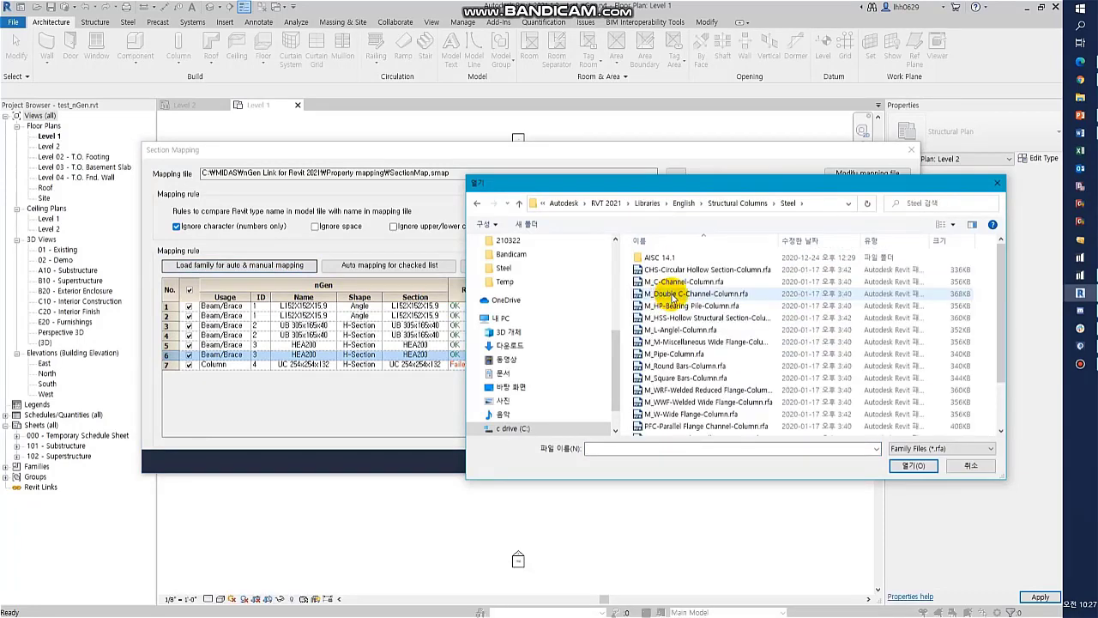
pyautogui.scroll(-2, 691, 365)
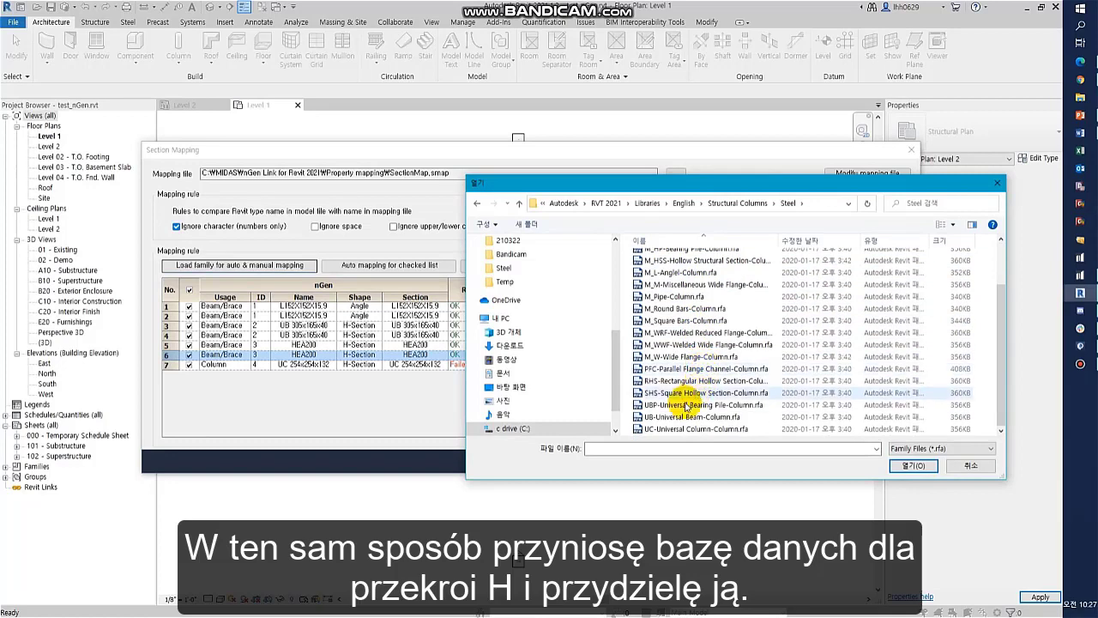
pyautogui.doubleClick(696, 429)
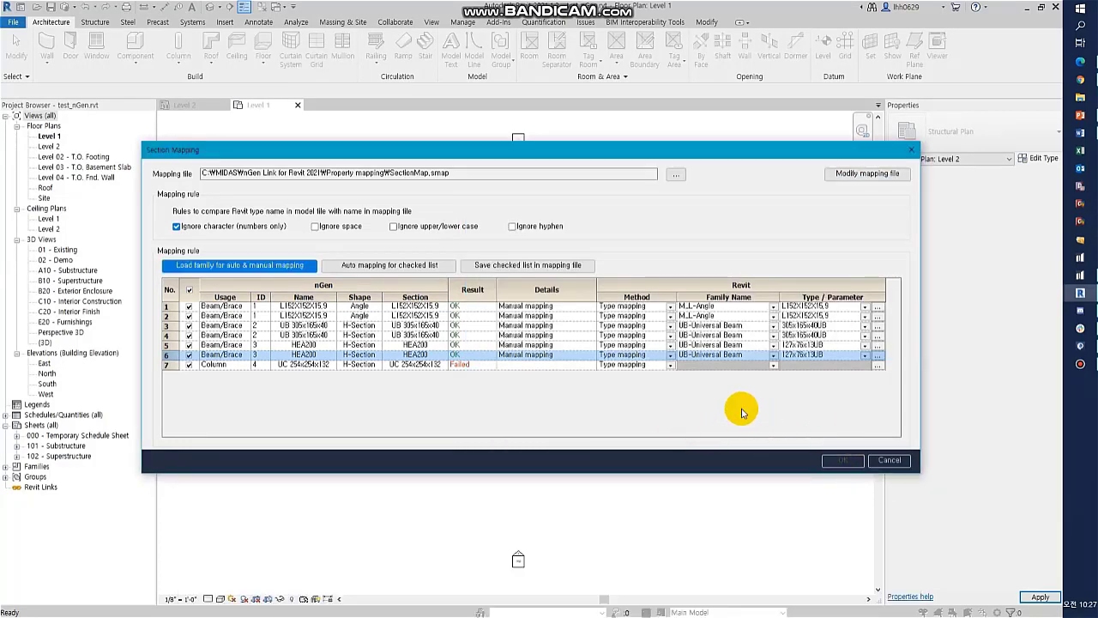
# Map row 7 to UC-Universal Column-Column 254x254x132UC and confirm the mapping and import.
pyautogui.click(773, 365)
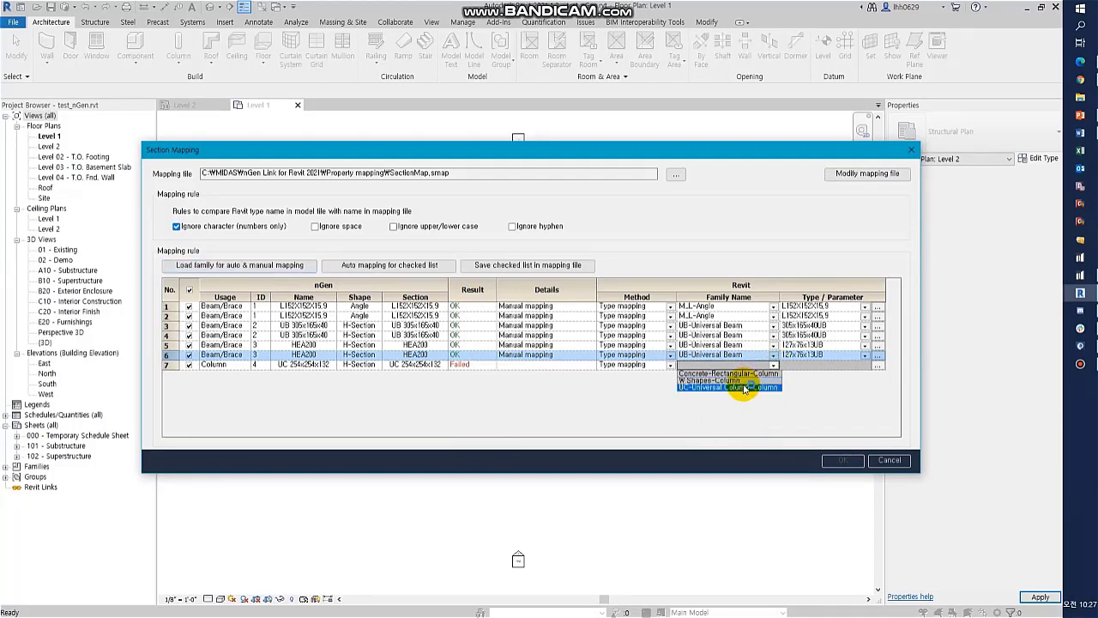
pyautogui.click(745, 388)
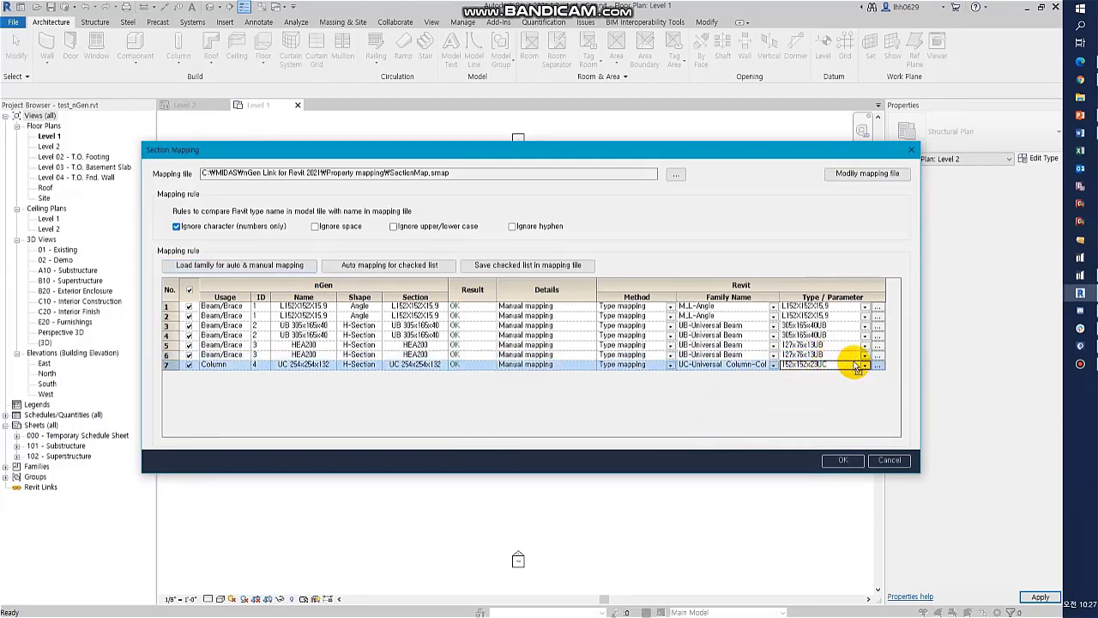
pyautogui.click(866, 365)
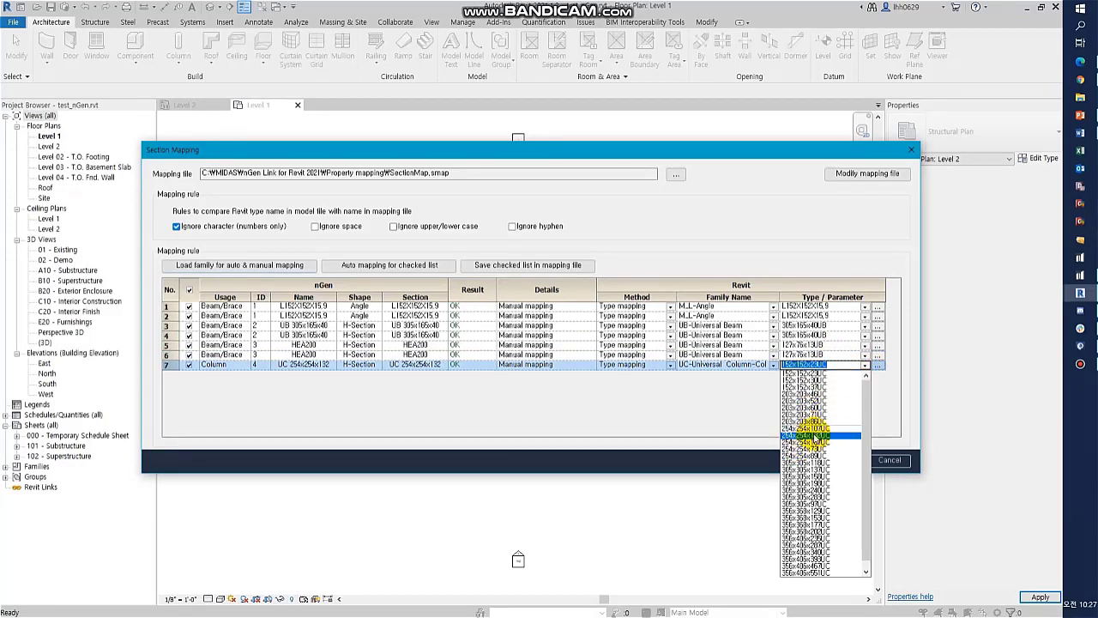
pyautogui.click(823, 437)
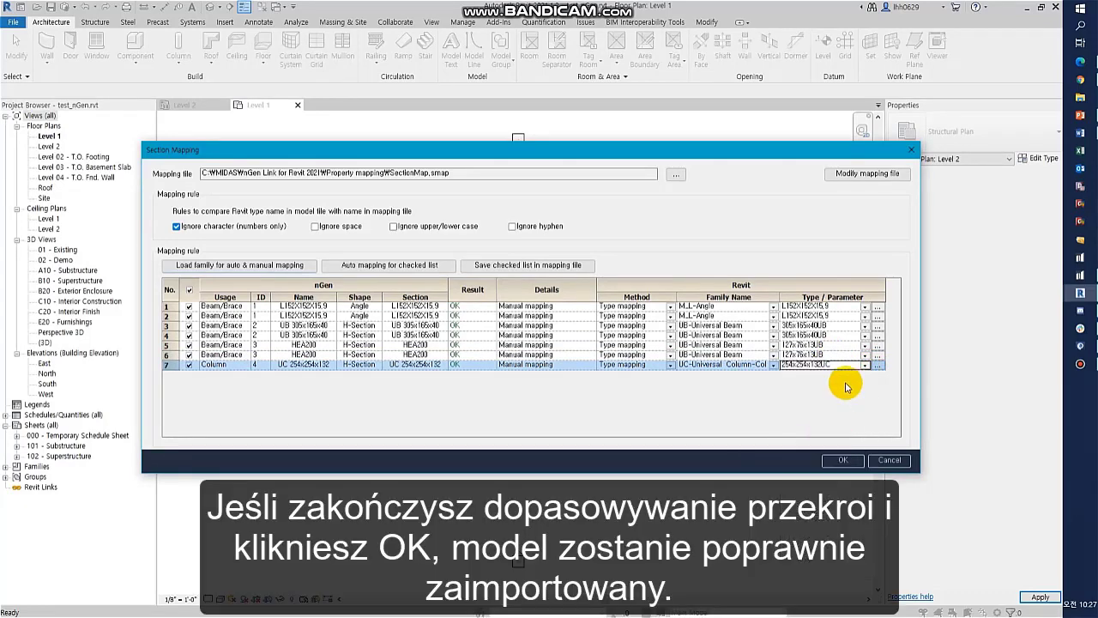
pyautogui.click(841, 460)
pyautogui.click(558, 436)
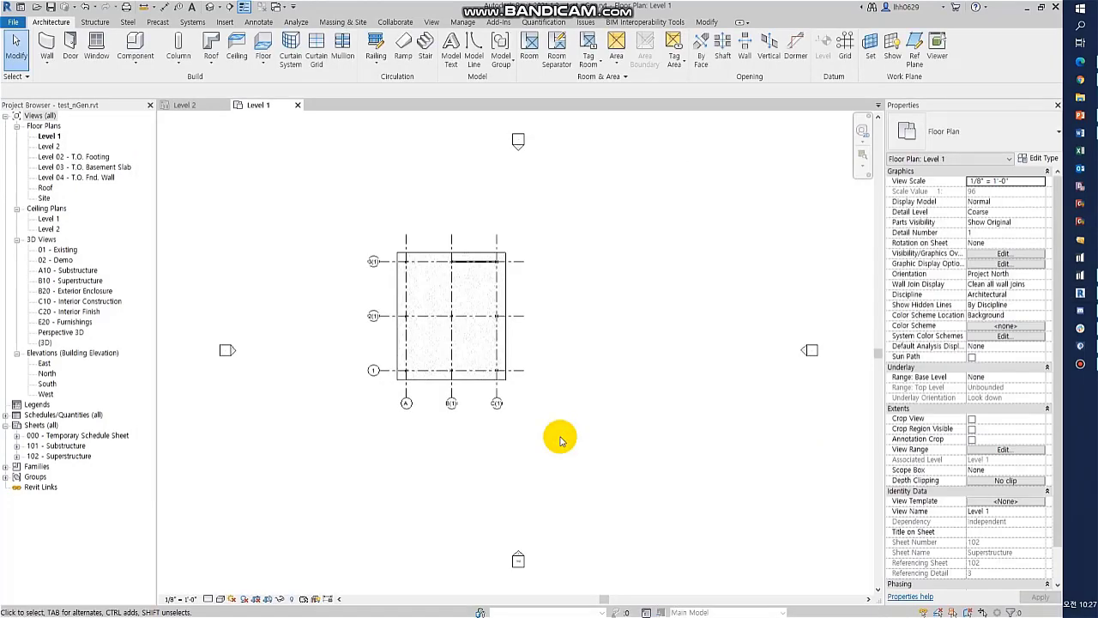
# Open the {3D} view and zoom in on the imported frame.
pyautogui.doubleClick(47, 343)
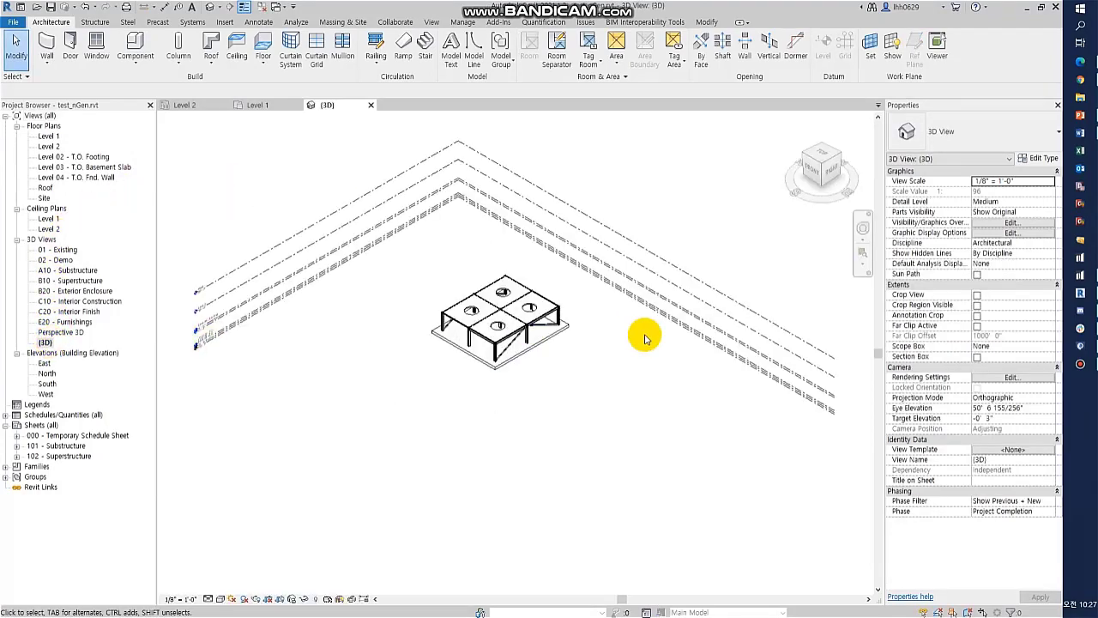
pyautogui.scroll(1, 504, 335)
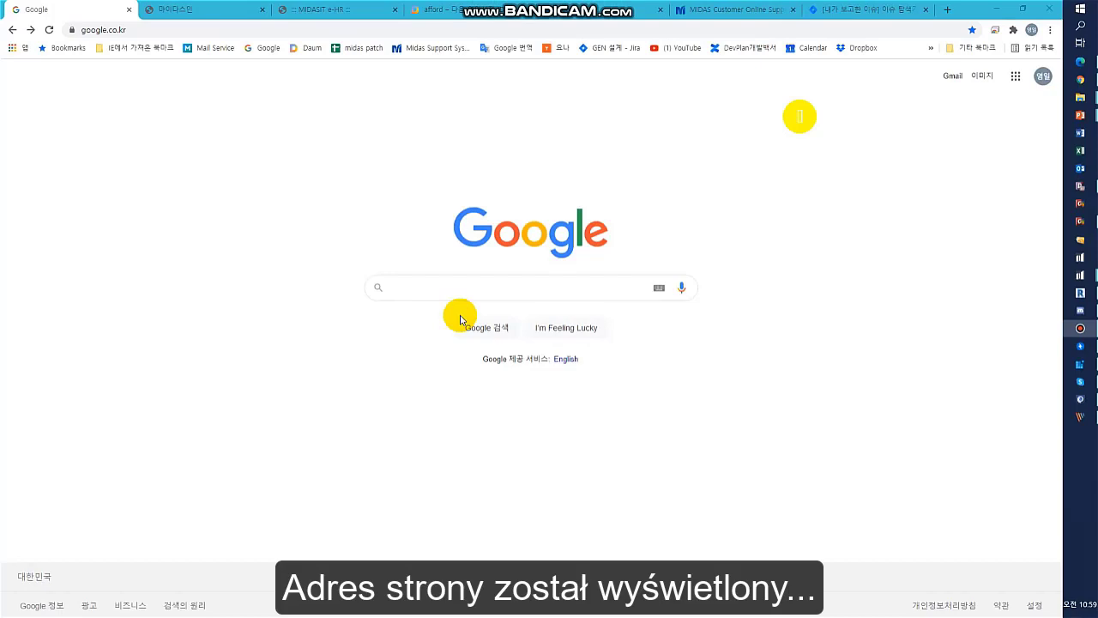
# End the slideshow without keeping the ink annotations.
pyautogui.rightClick(546, 384)
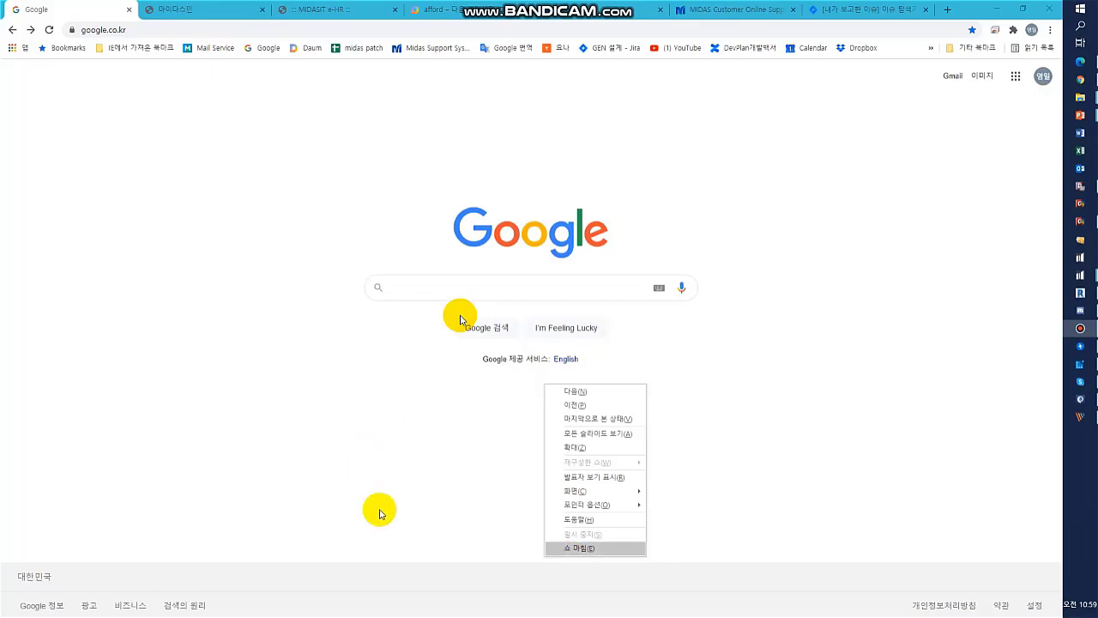
pyautogui.click(203, 528)
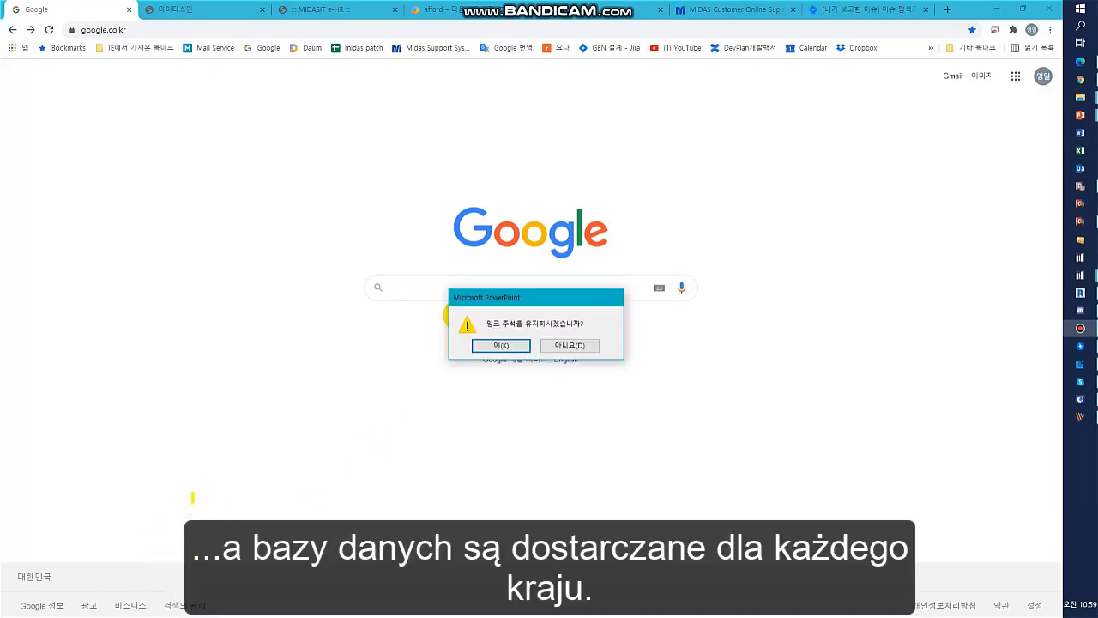
pyautogui.click(577, 347)
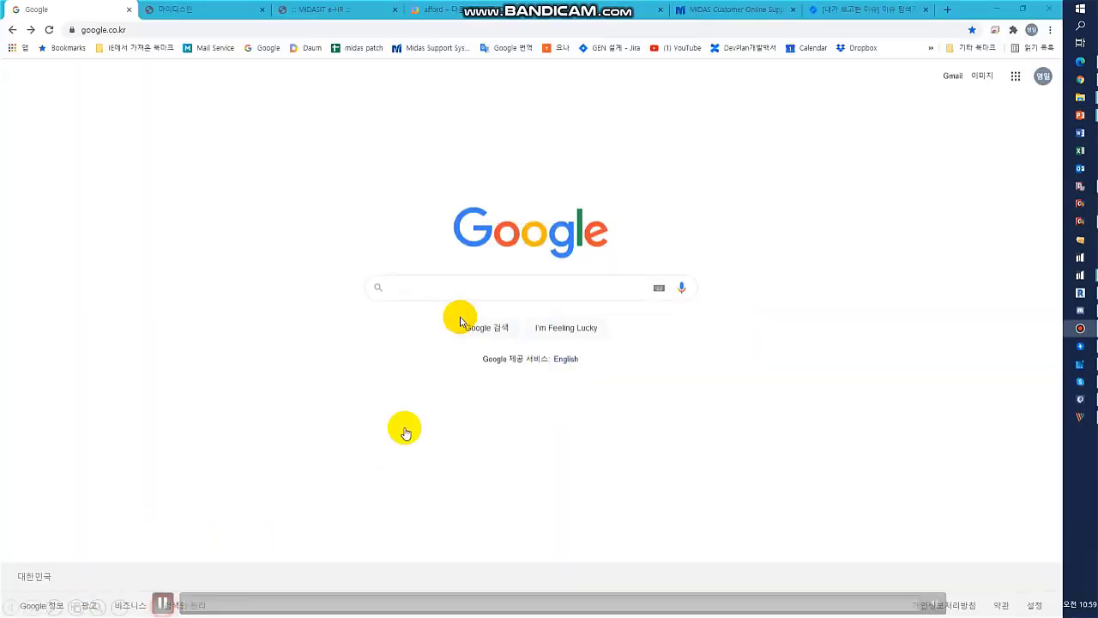
# Search Google for 'json viewer' and go to JSON Editor Online.
pyautogui.click(454, 286)
pyautogui.write('jso')
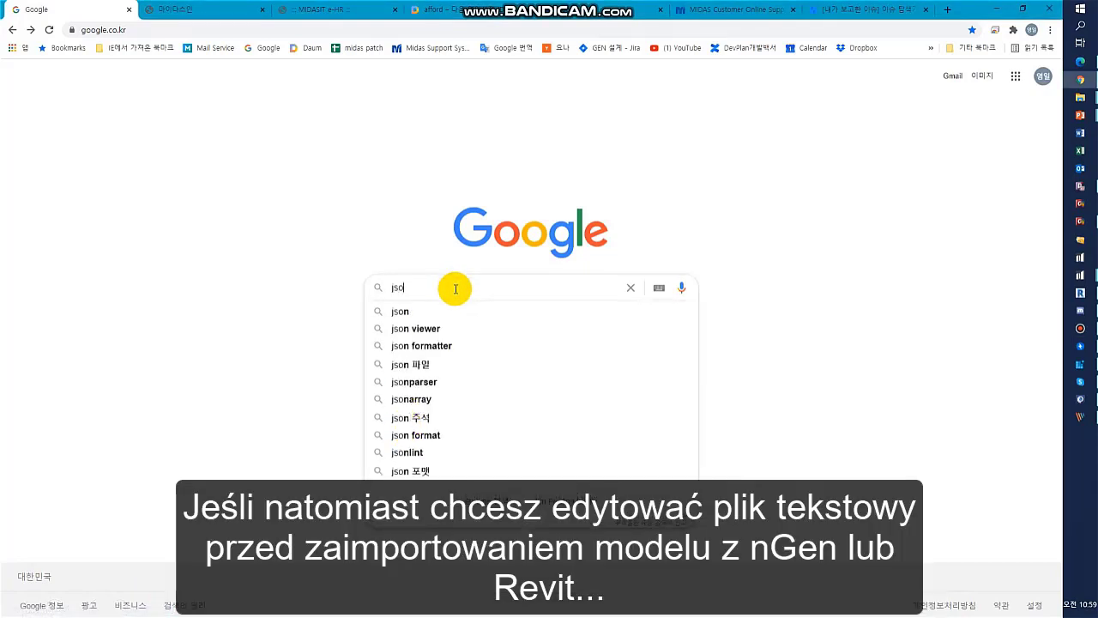
pyautogui.click(436, 328)
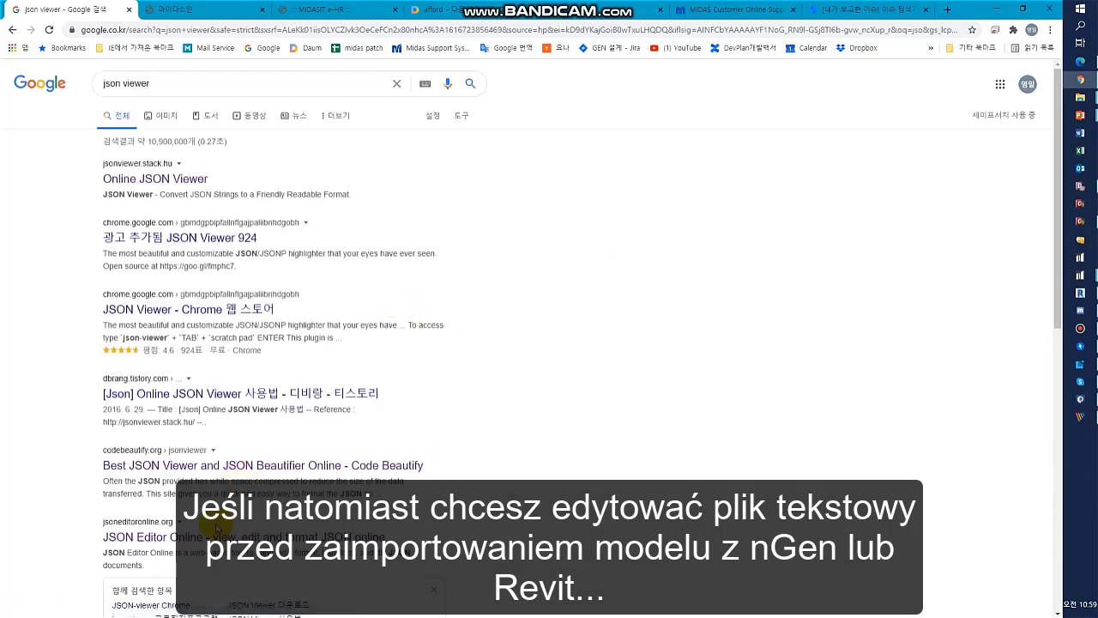
pyautogui.click(212, 536)
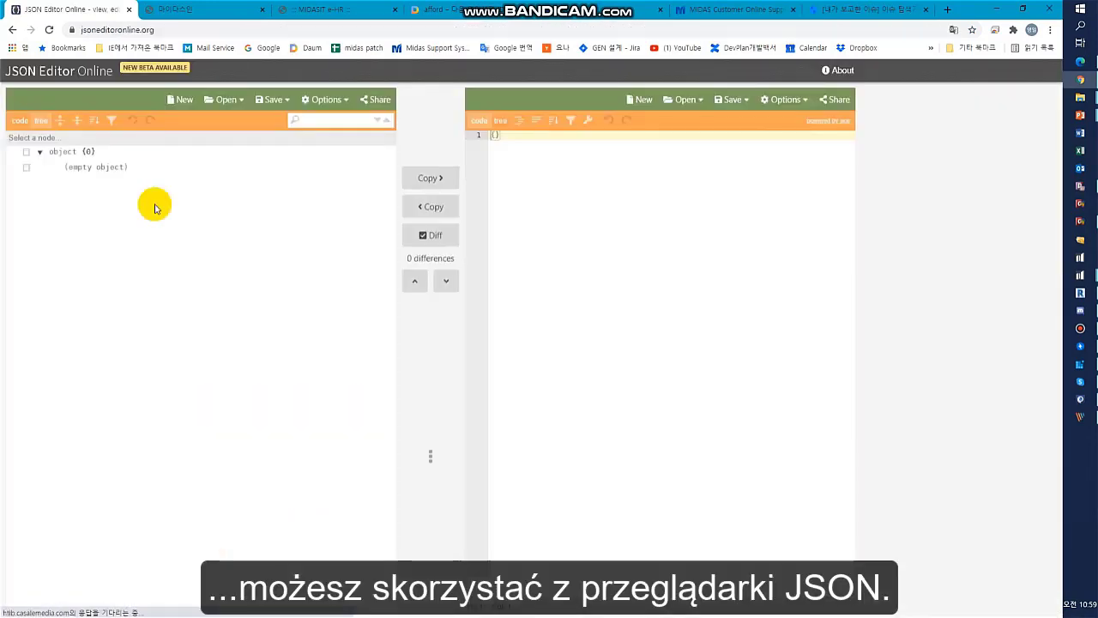
# Paste the nGen exchange JSON into a new left-pane document and view it as a tree.
pyautogui.click(177, 103)
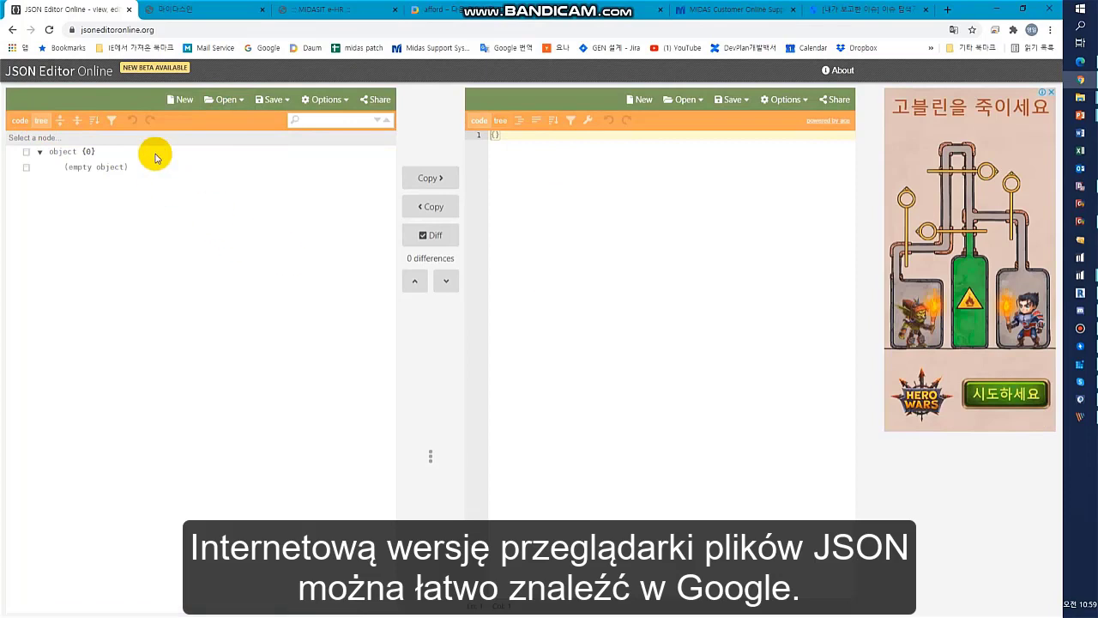
pyautogui.click(19, 120)
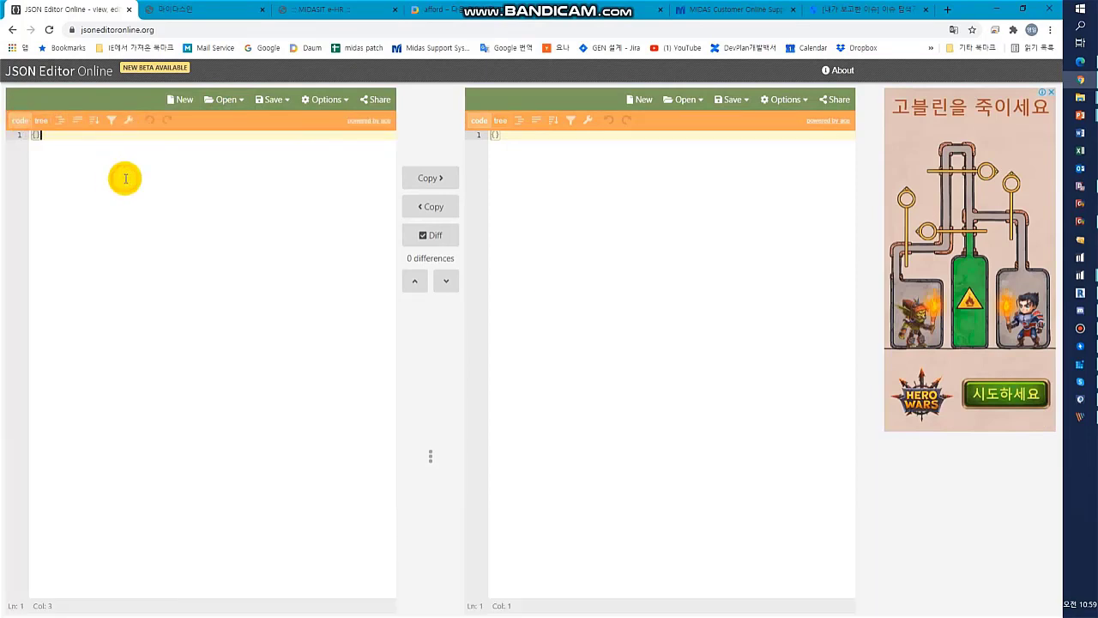
pyautogui.hotkey('ctrl', 'v')
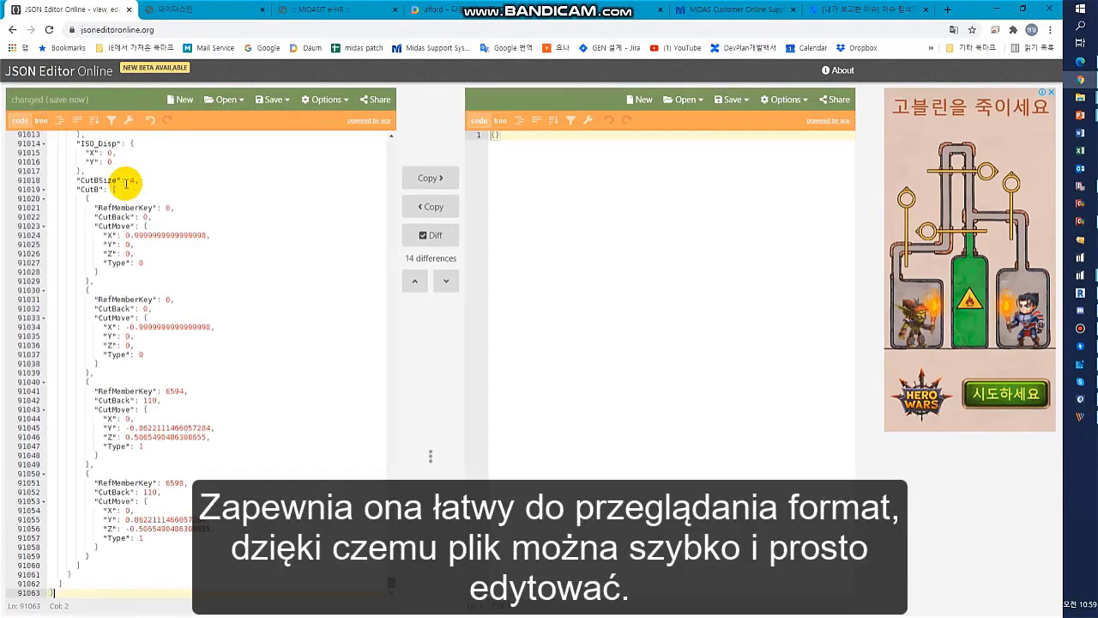
pyautogui.click(41, 120)
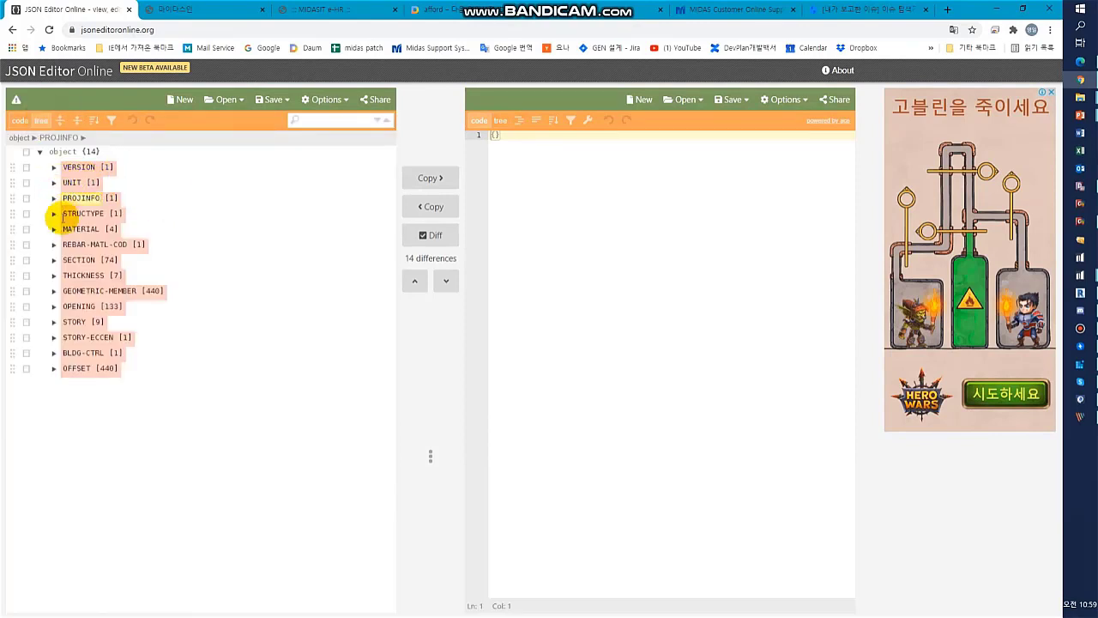
# Expand MATERIAL to inspect the TYPE values of items 1 and 2, then collapse it.
pyautogui.click(51, 230)
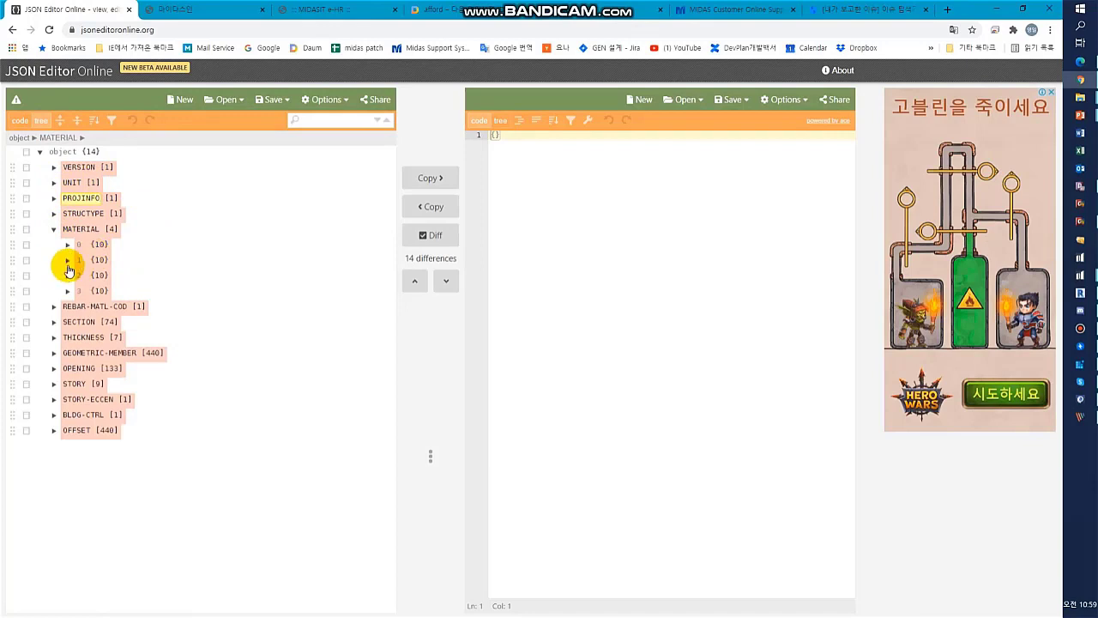
pyautogui.click(68, 260)
pyautogui.click(137, 291)
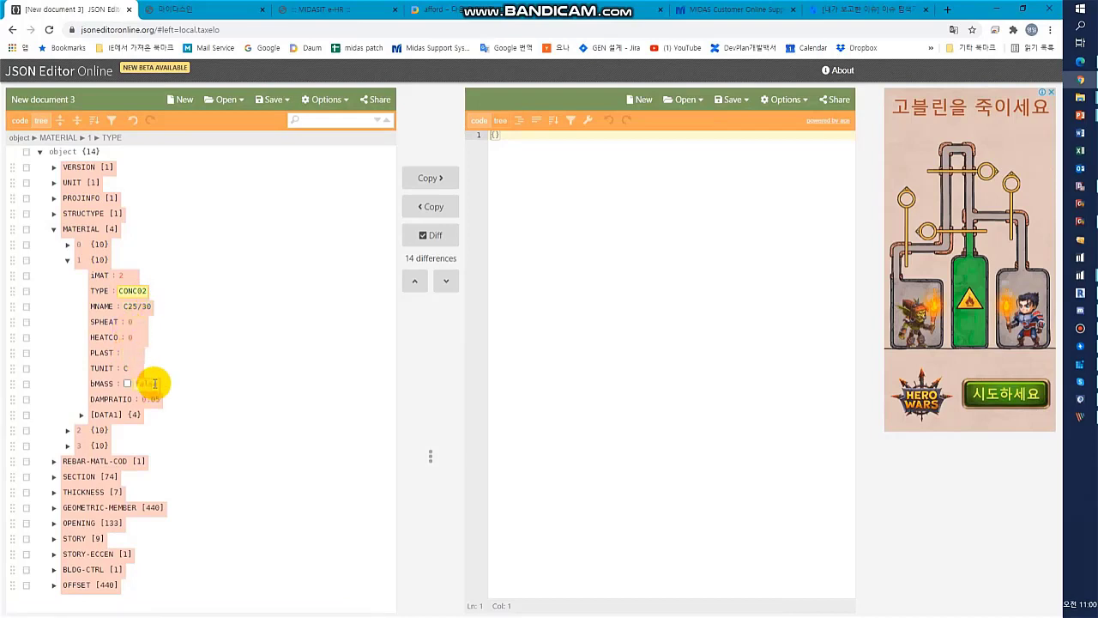
pyautogui.click(89, 430)
pyautogui.click(68, 431)
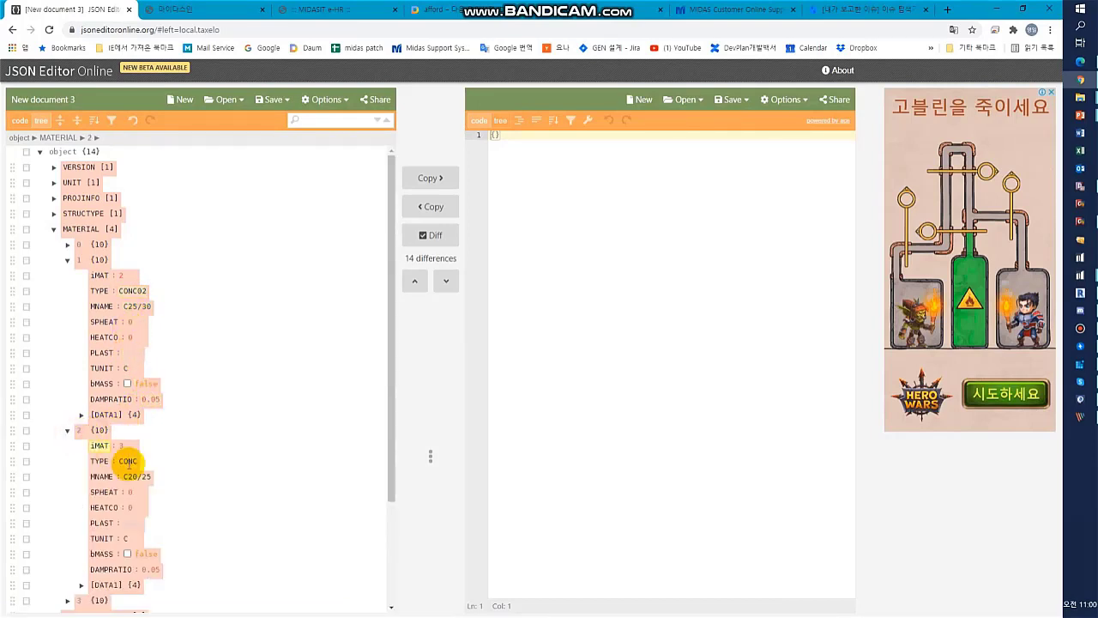
pyautogui.click(127, 461)
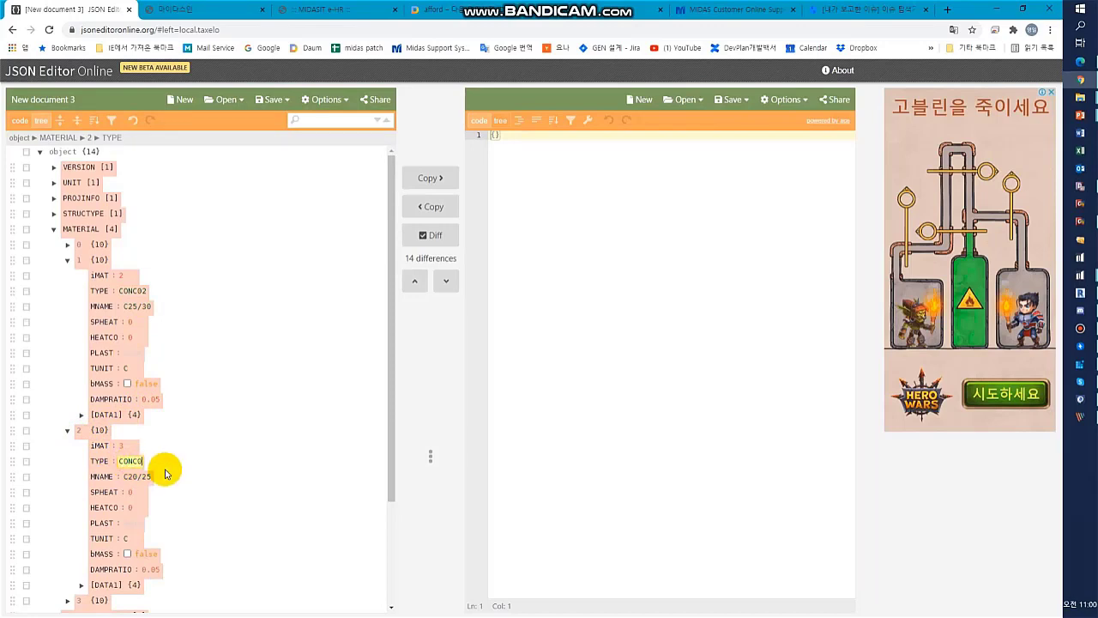
pyautogui.scroll(-3, 165, 471)
pyautogui.scroll(2, 98, 238)
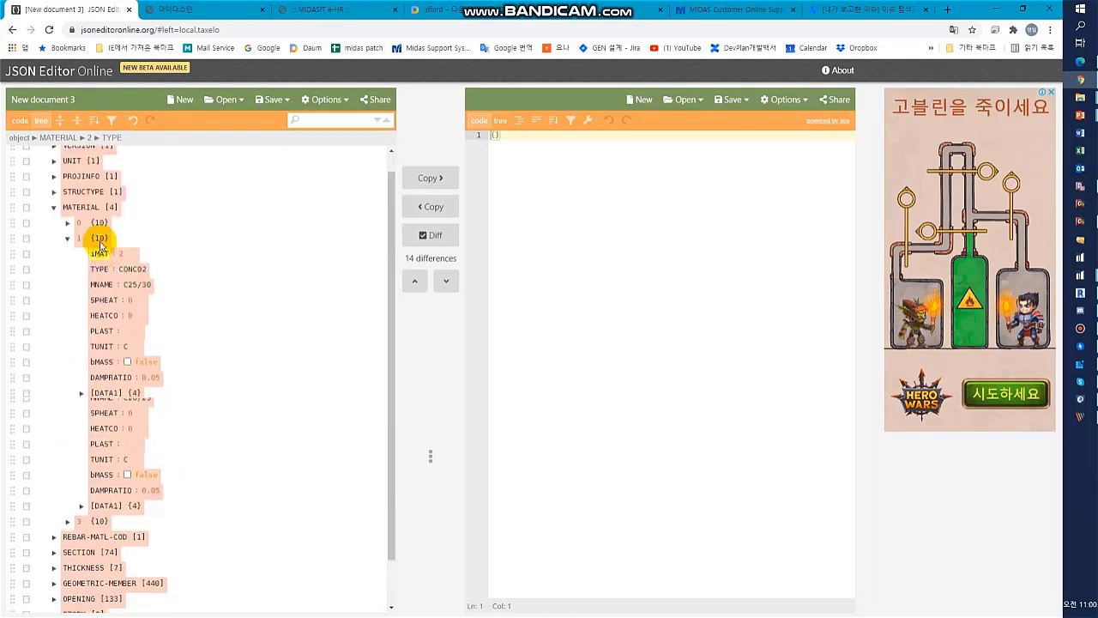
pyautogui.click(54, 208)
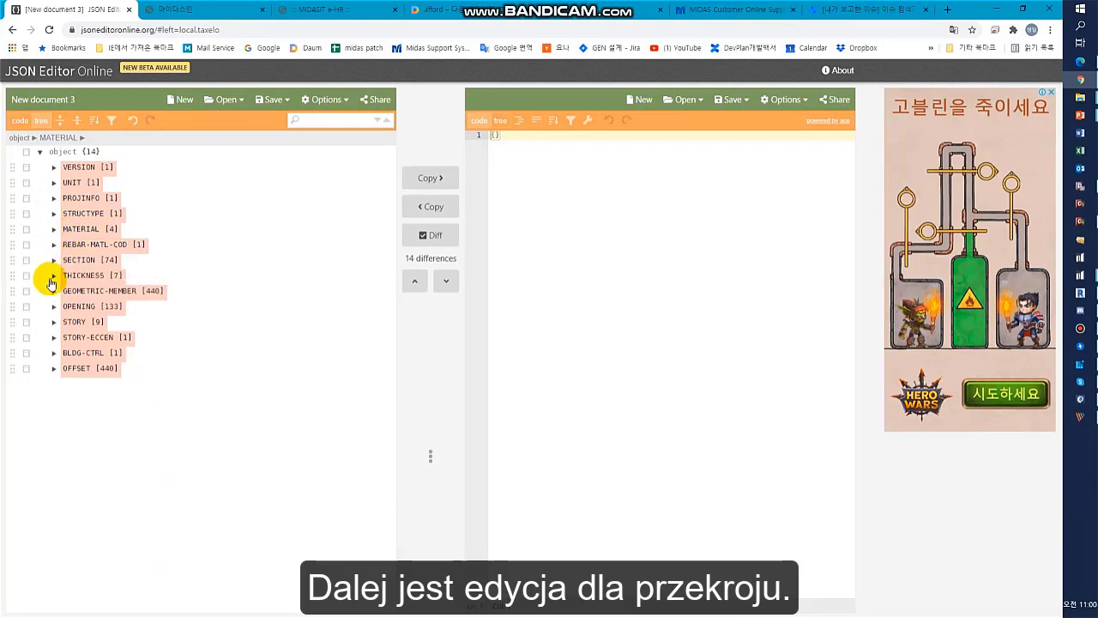
# In SECTION item 1, change SNAME to SB 250x1250 and D2 from 240 to 250.
pyautogui.click(53, 260)
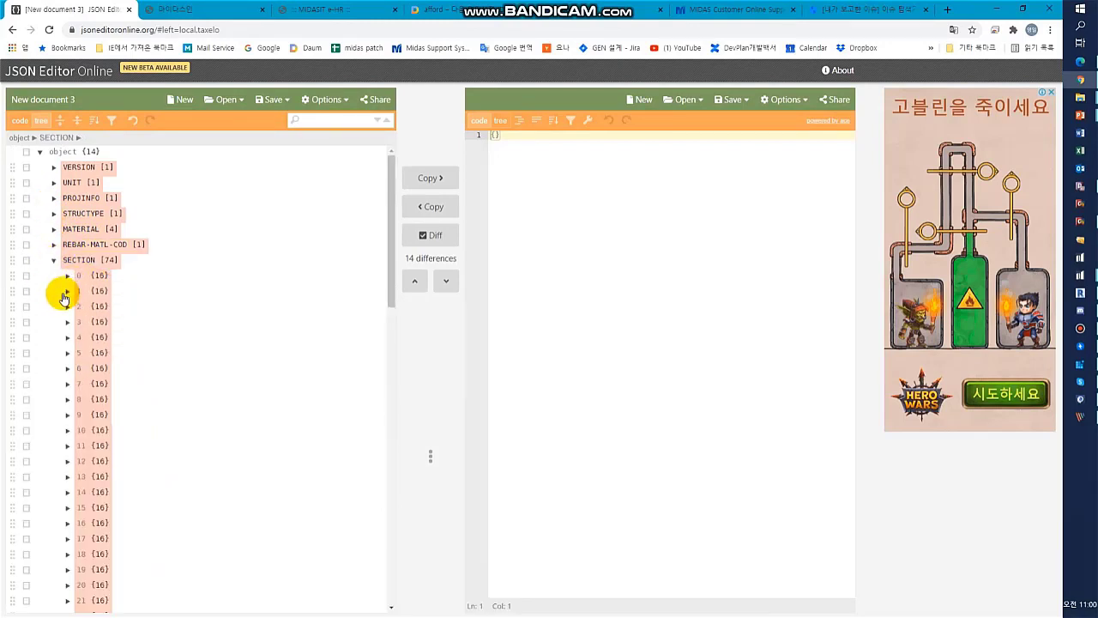
pyautogui.click(68, 291)
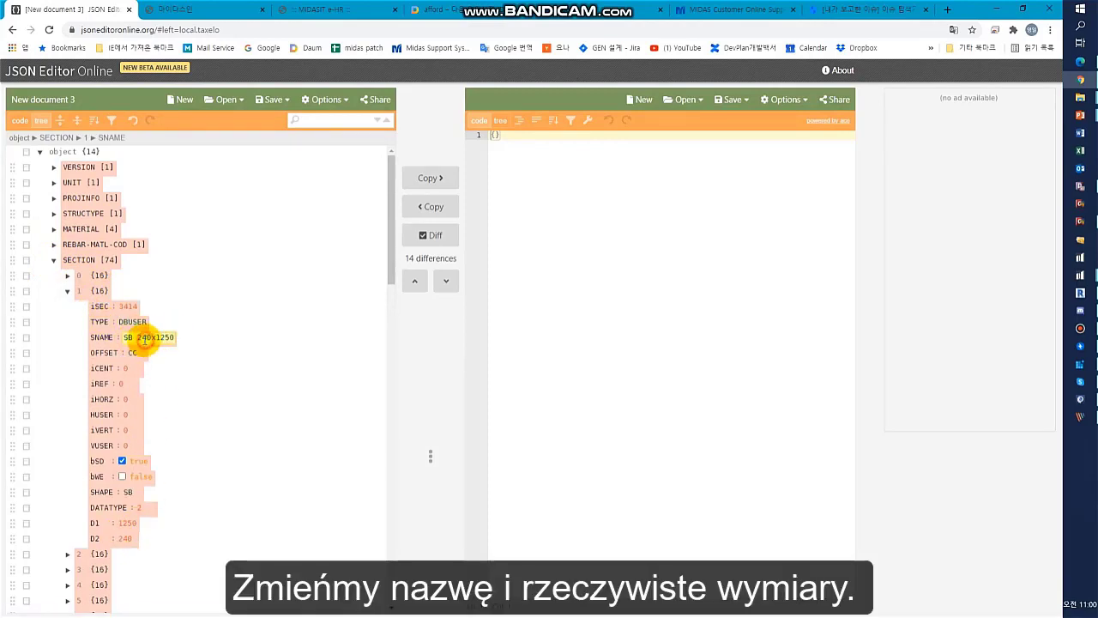
pyautogui.click(144, 338)
pyautogui.press('BackSpace')
pyautogui.write('5')
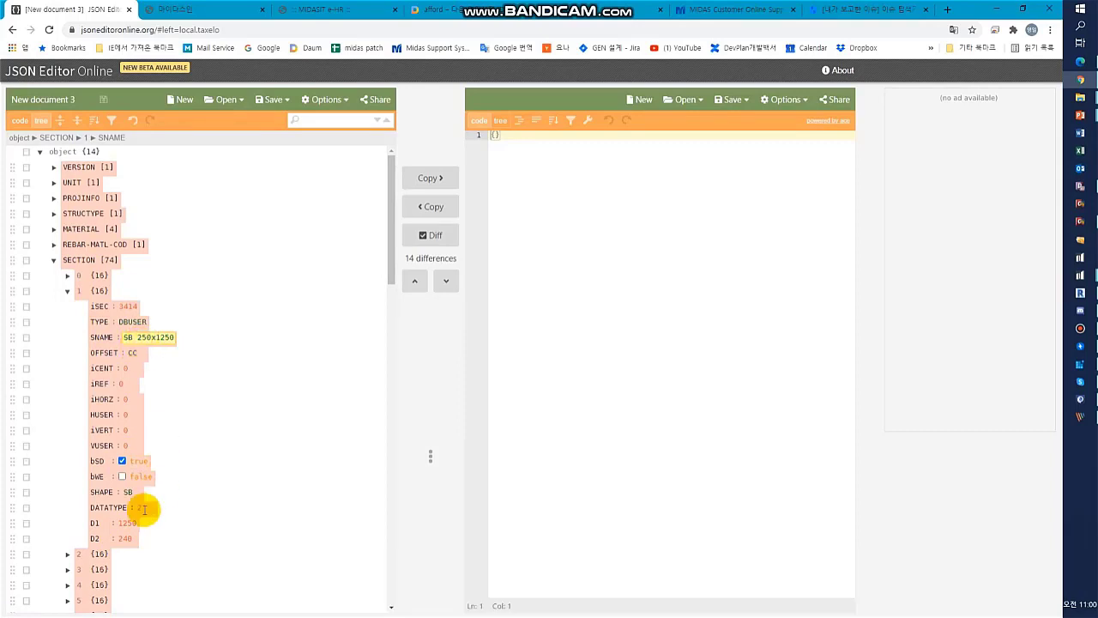
pyautogui.doubleClick(125, 538)
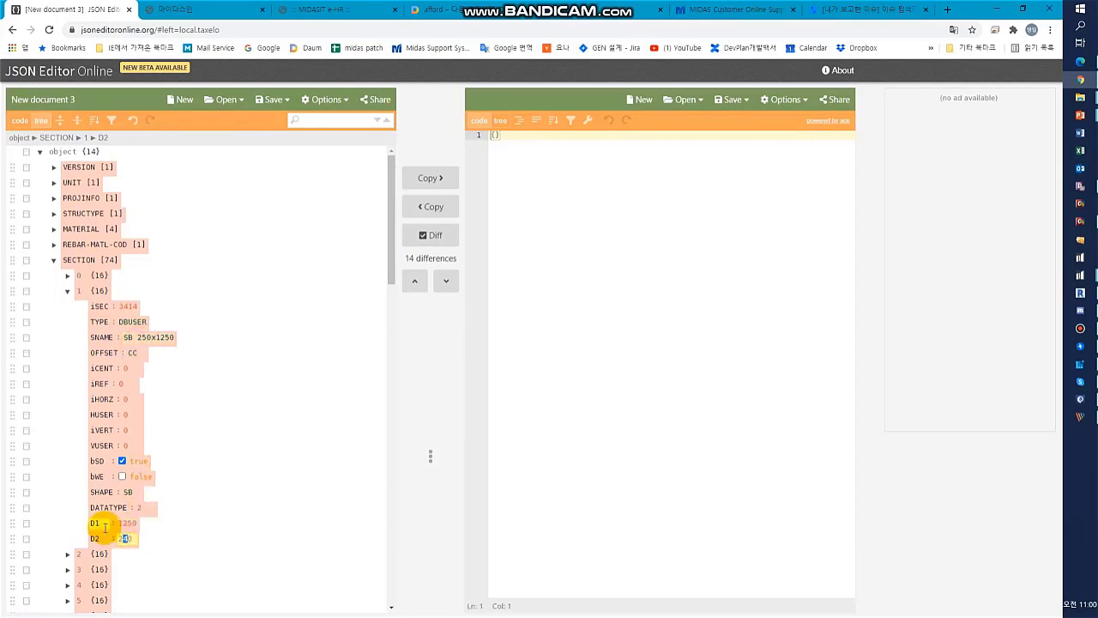
pyautogui.click(272, 100)
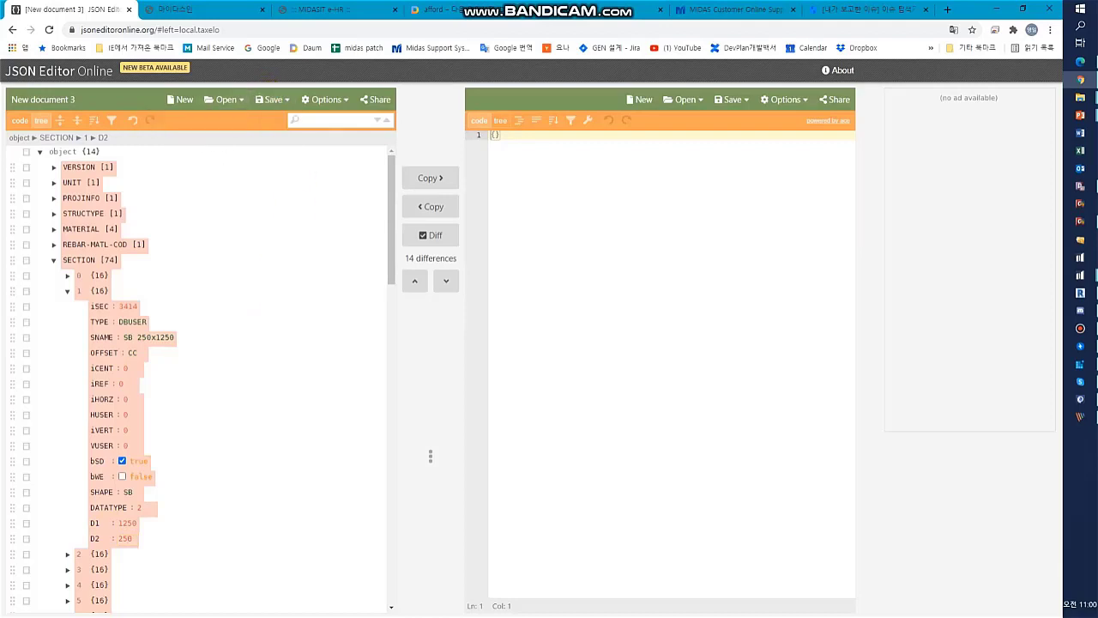